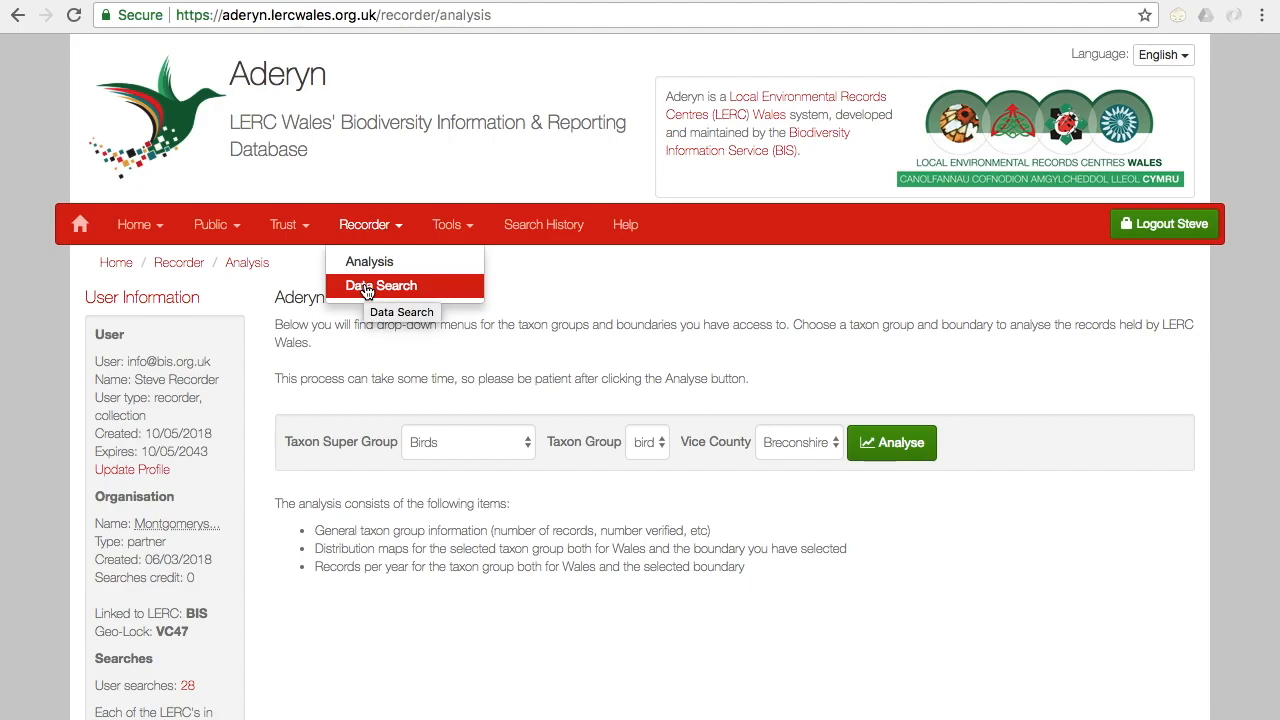
Step: Open the recorder Analysis page and look through the available taxon super groups and vice counties
{"action": "left_click", "coordinate": [368, 264]}
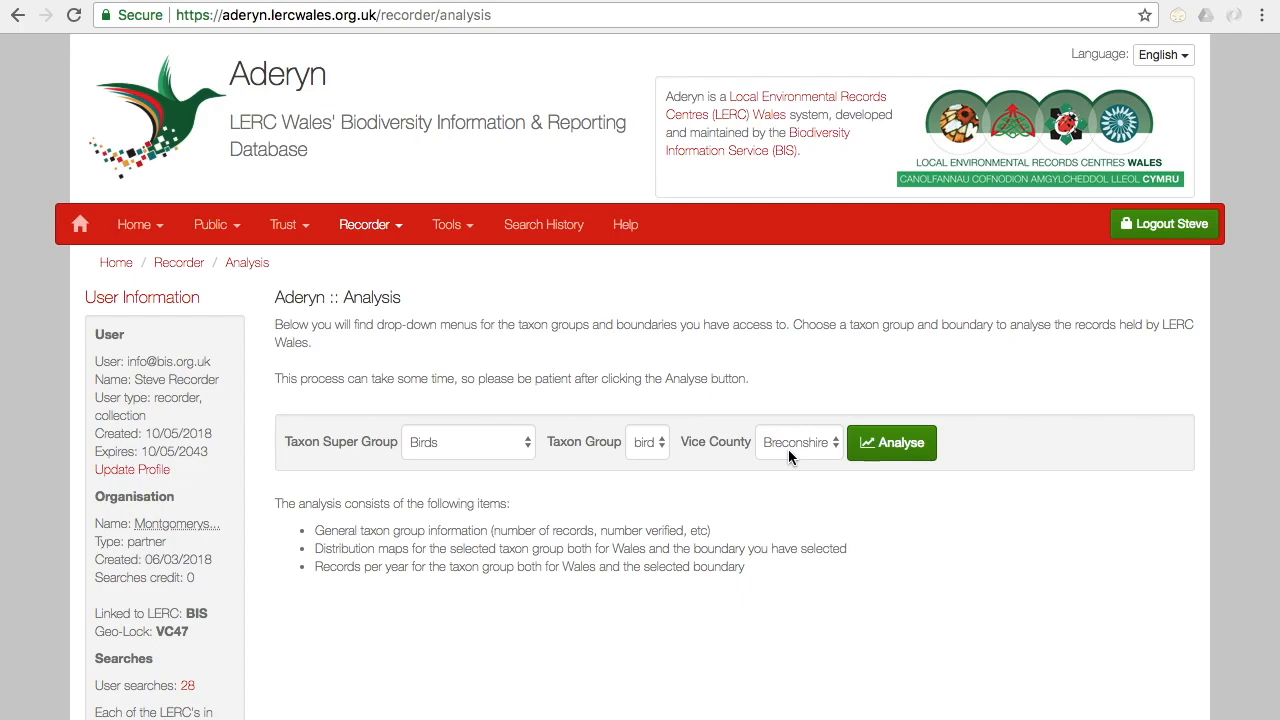
{"action": "left_click", "coordinate": [467, 455]}
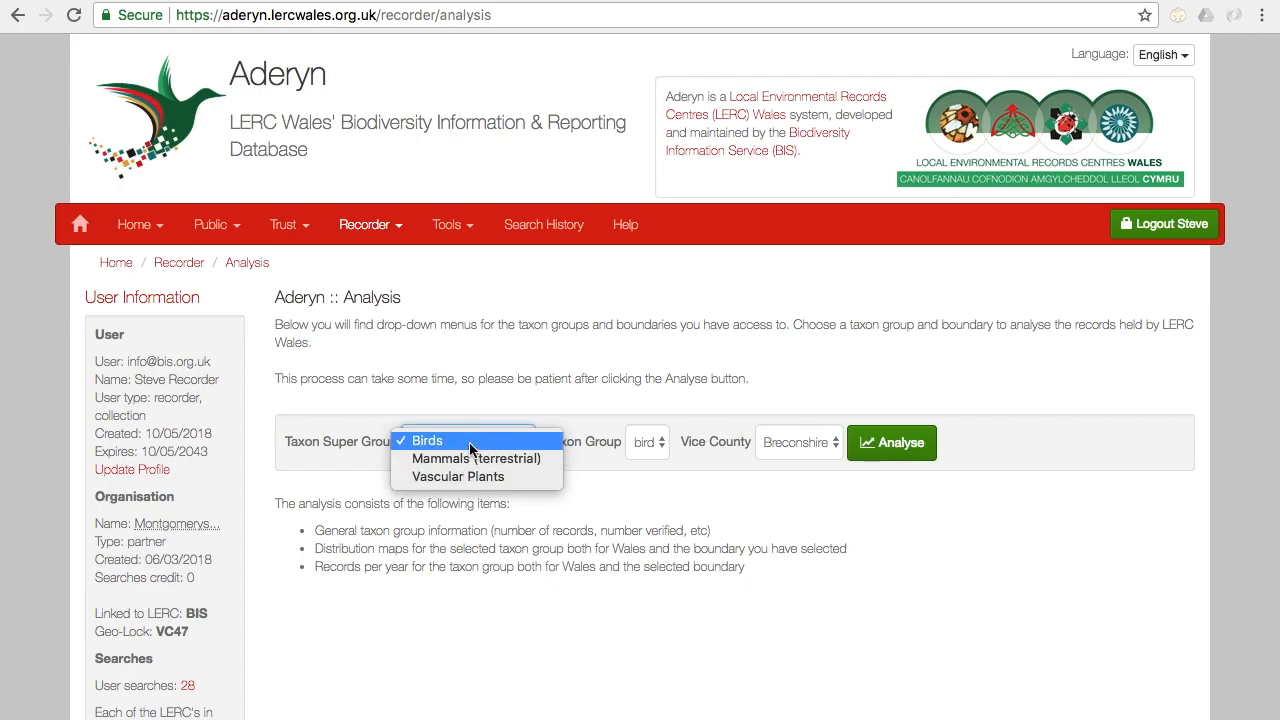
{"action": "left_click", "coordinate": [620, 485]}
{"action": "left_click", "coordinate": [800, 442]}
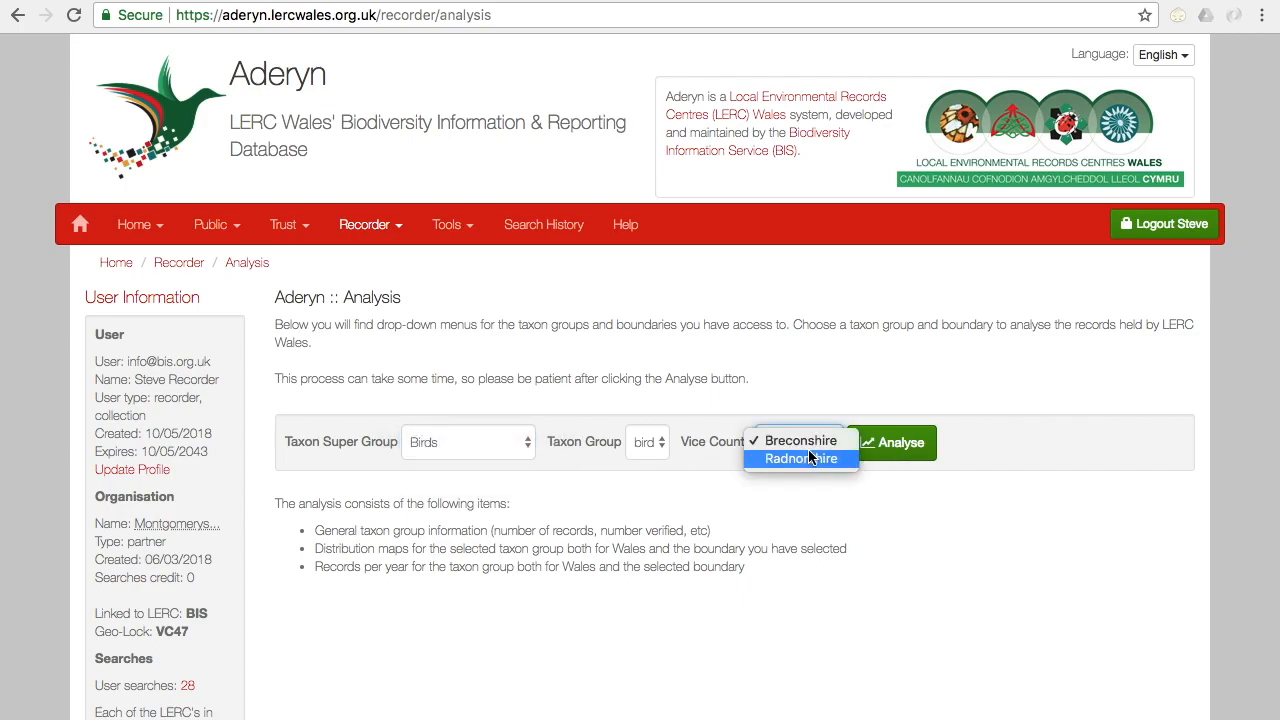
{"action": "left_click", "coordinate": [771, 489]}
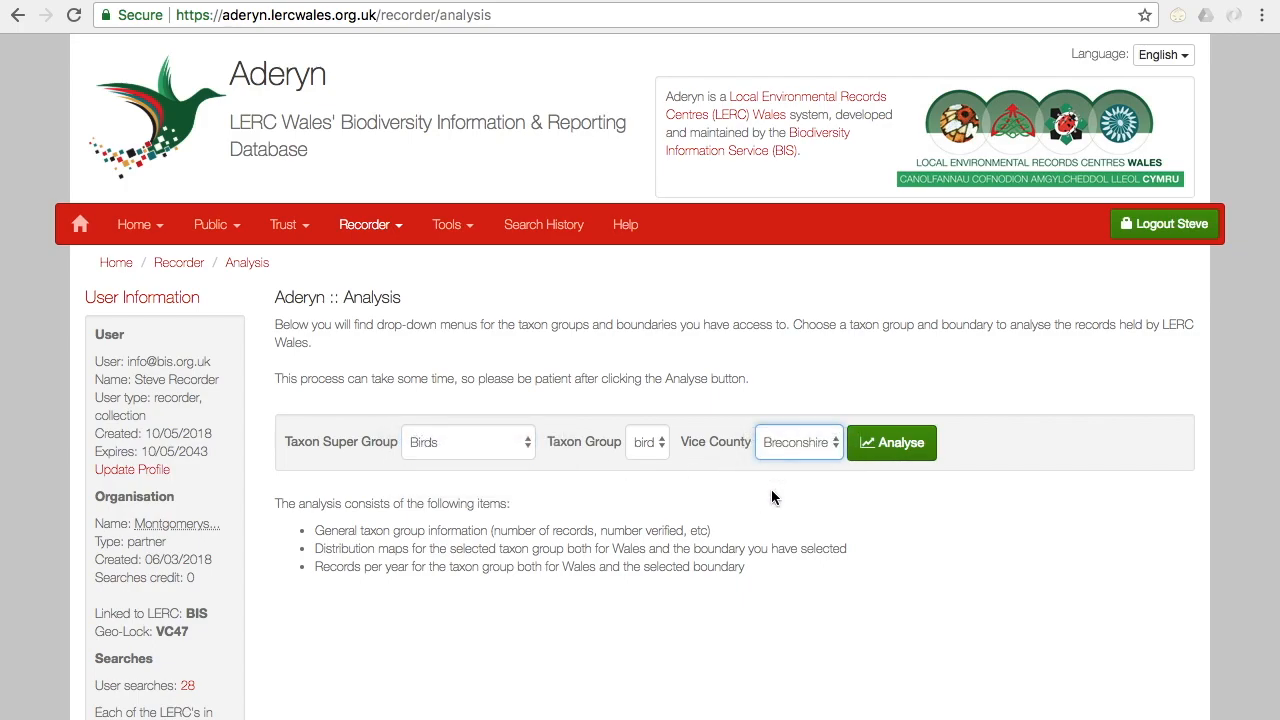
Step: Run the analysis for super group Mammals (terrestrial), taxon group Terrestrial mammal and vice county Radnorshire
{"action": "left_click", "coordinate": [470, 444]}
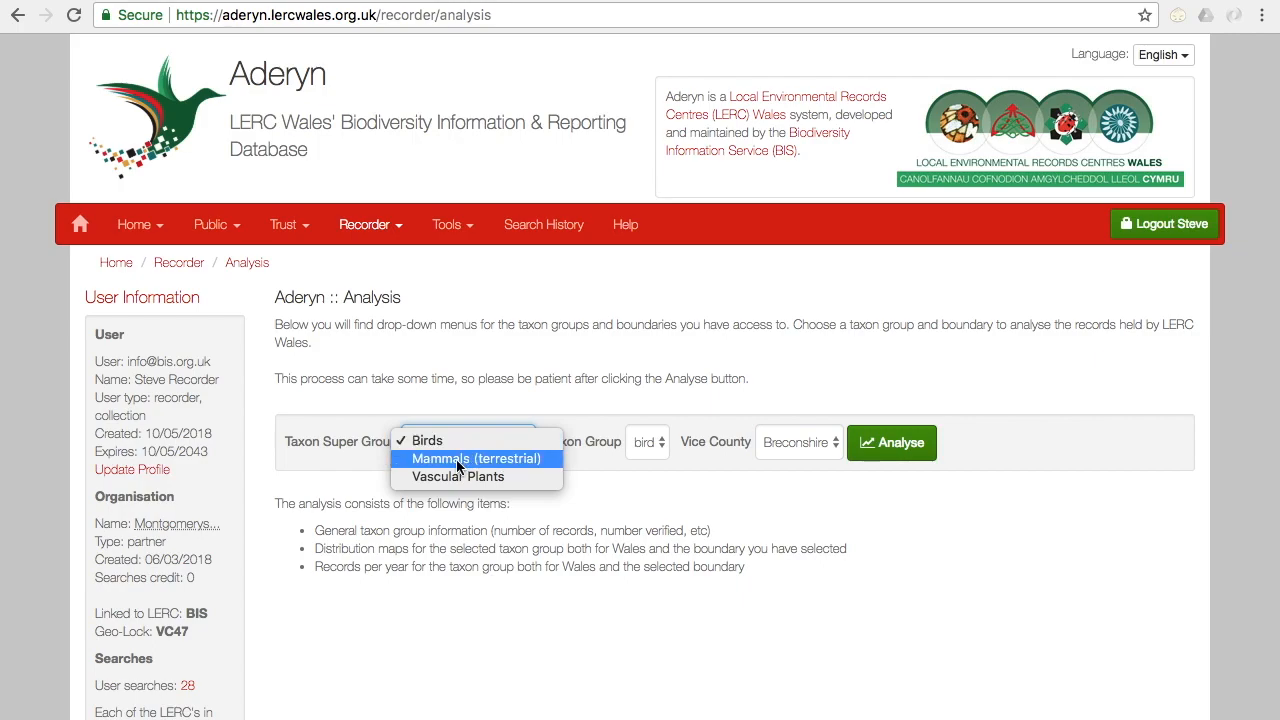
{"action": "left_click", "coordinate": [458, 459]}
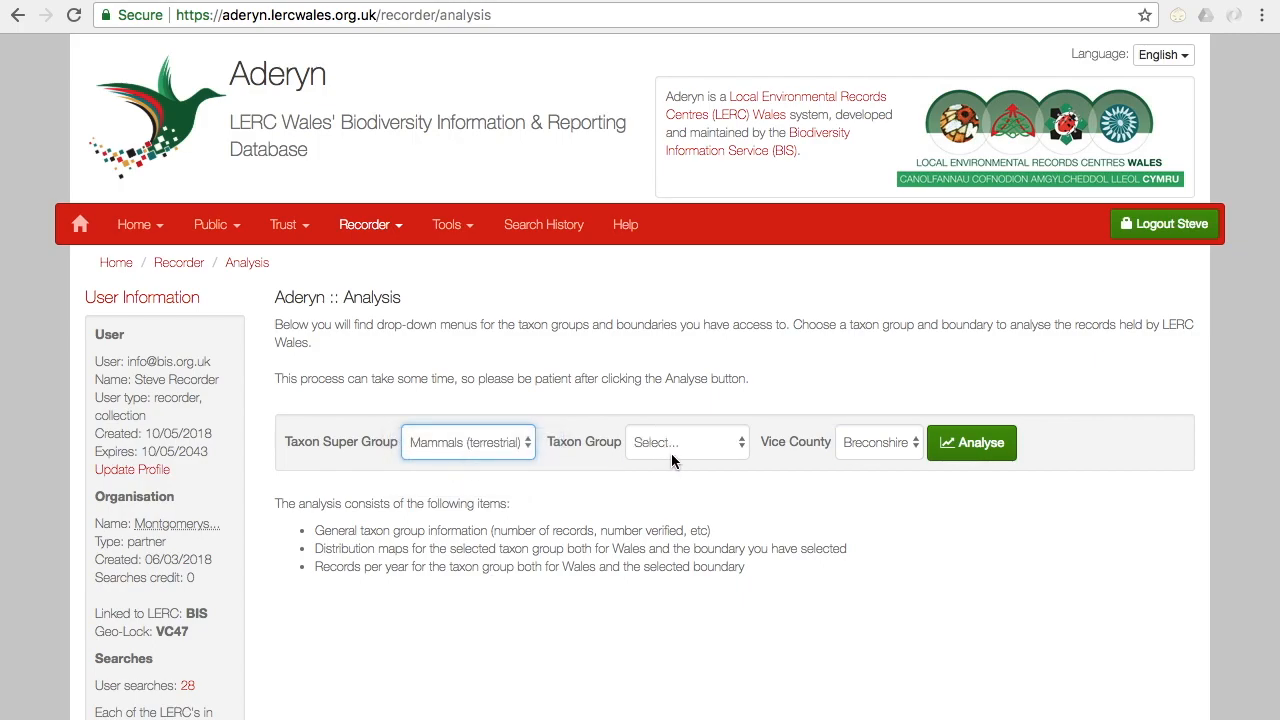
{"action": "left_click", "coordinate": [688, 451]}
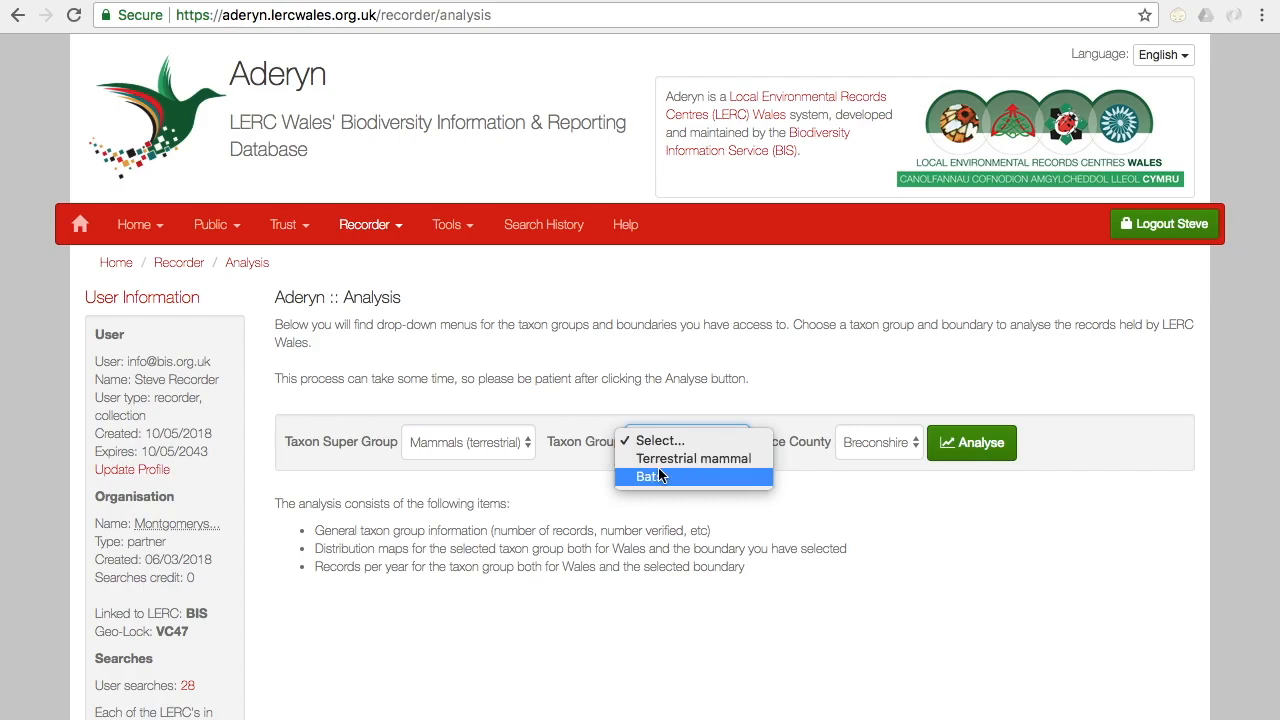
{"action": "left_click", "coordinate": [663, 459]}
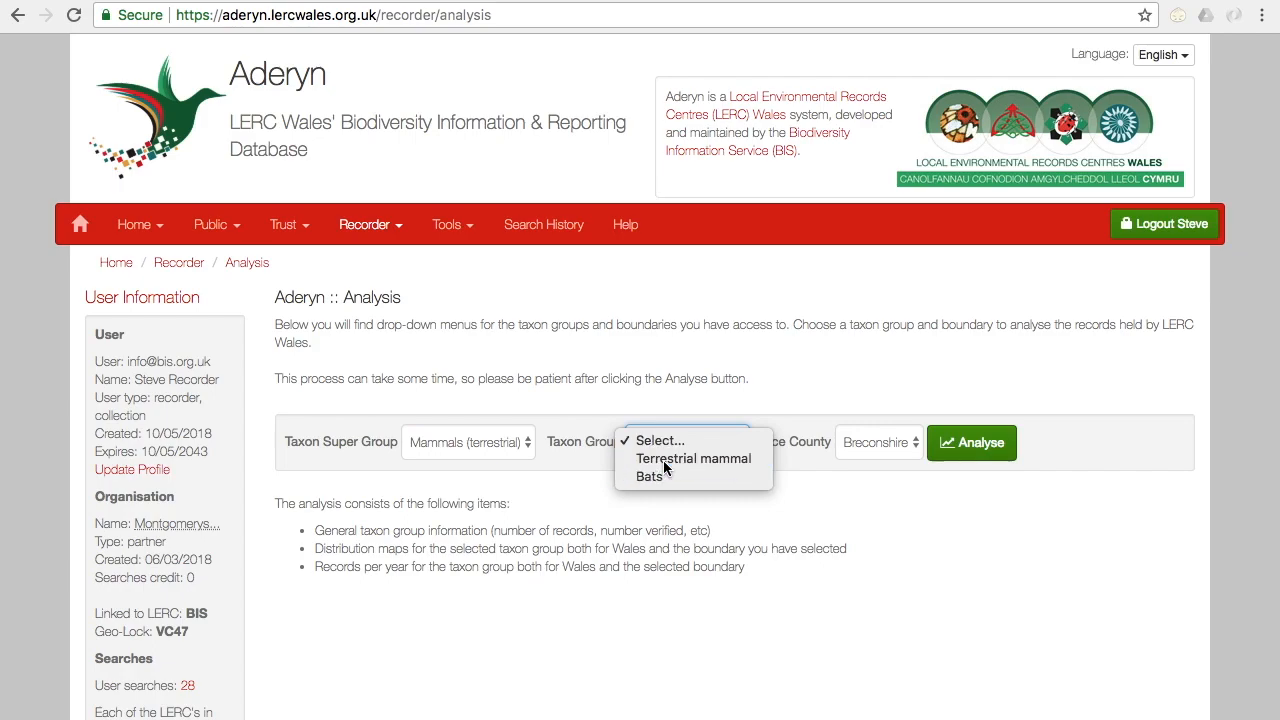
{"action": "left_click", "coordinate": [893, 446]}
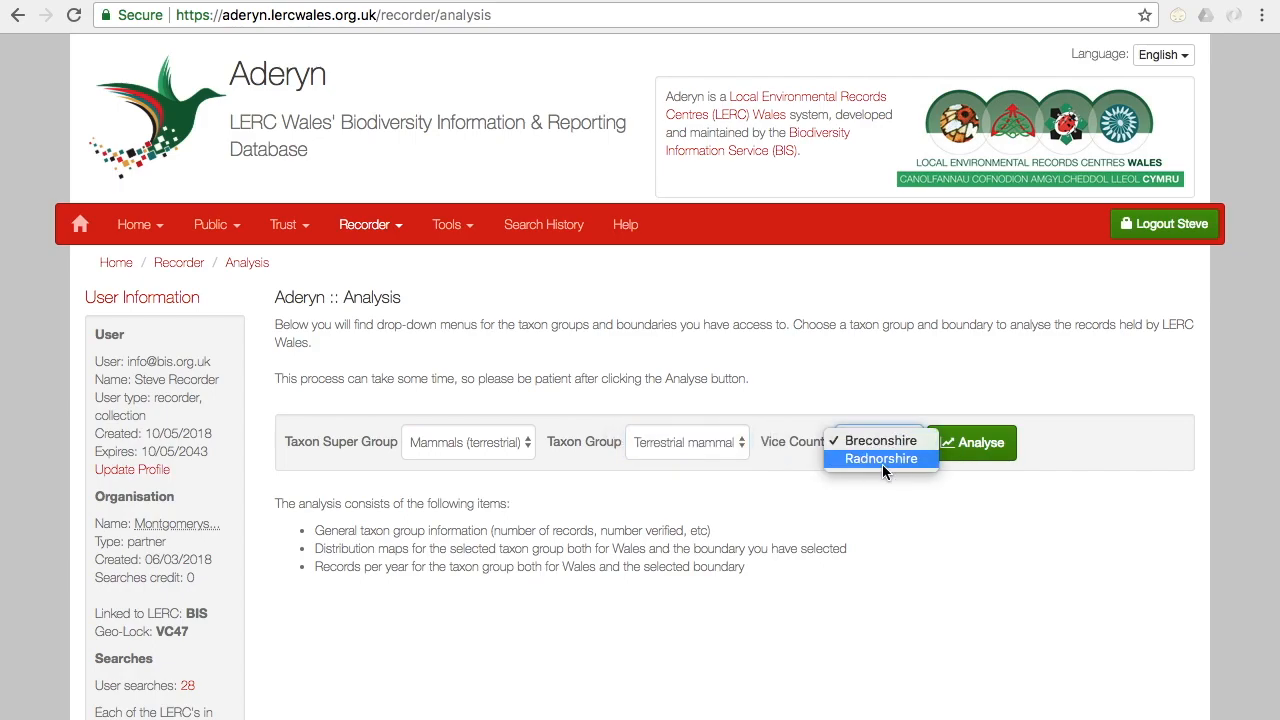
{"action": "left_click", "coordinate": [882, 464]}
{"action": "left_click", "coordinate": [965, 449]}
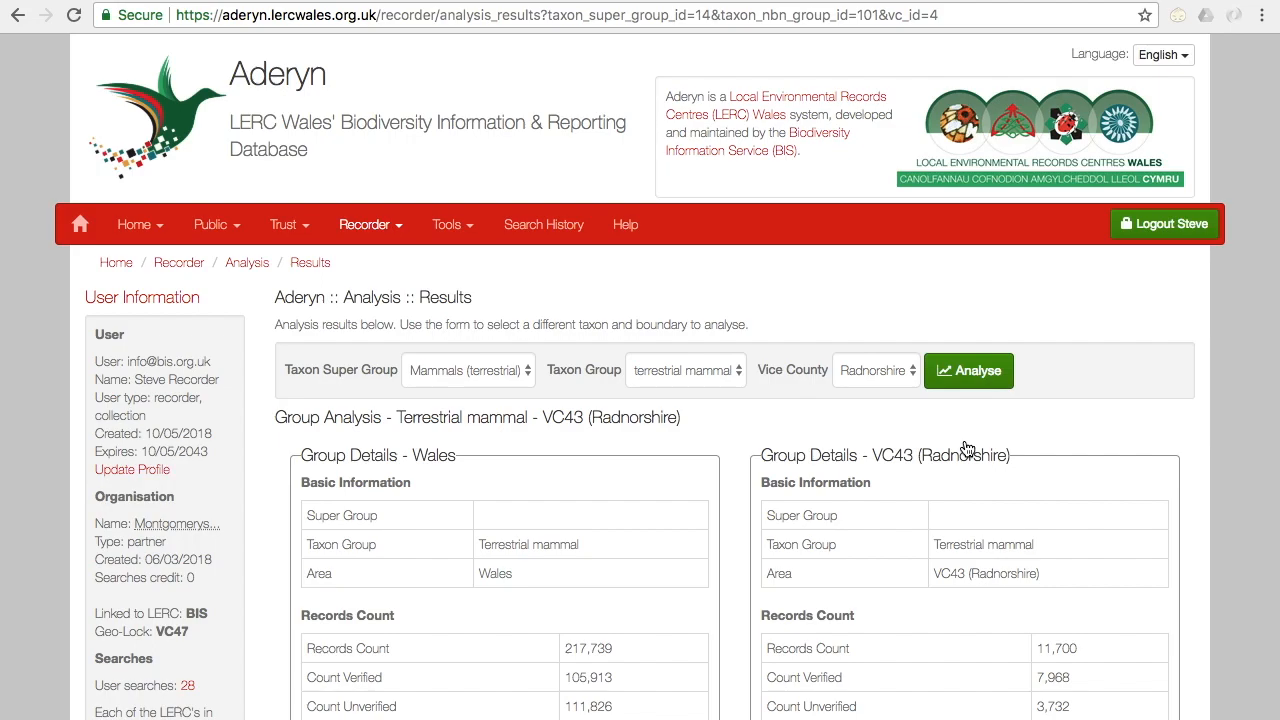
Step: Examine the terrestrial mammal record counts, distribution maps and records-per-year charts for Wales and Radnorshire
{"action": "scroll", "coordinate": [967, 448], "scroll_direction": "down", "scroll_amount": 2}
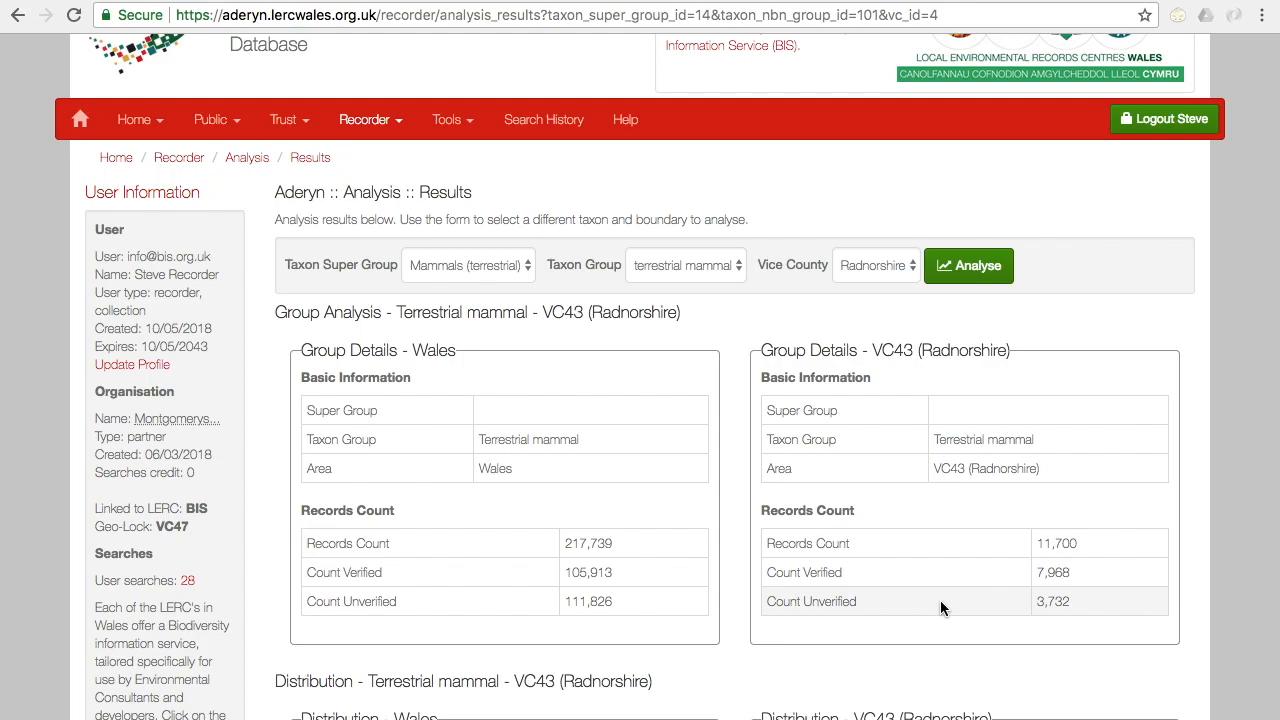
{"action": "scroll", "coordinate": [940, 605], "scroll_direction": "down", "scroll_amount": 3}
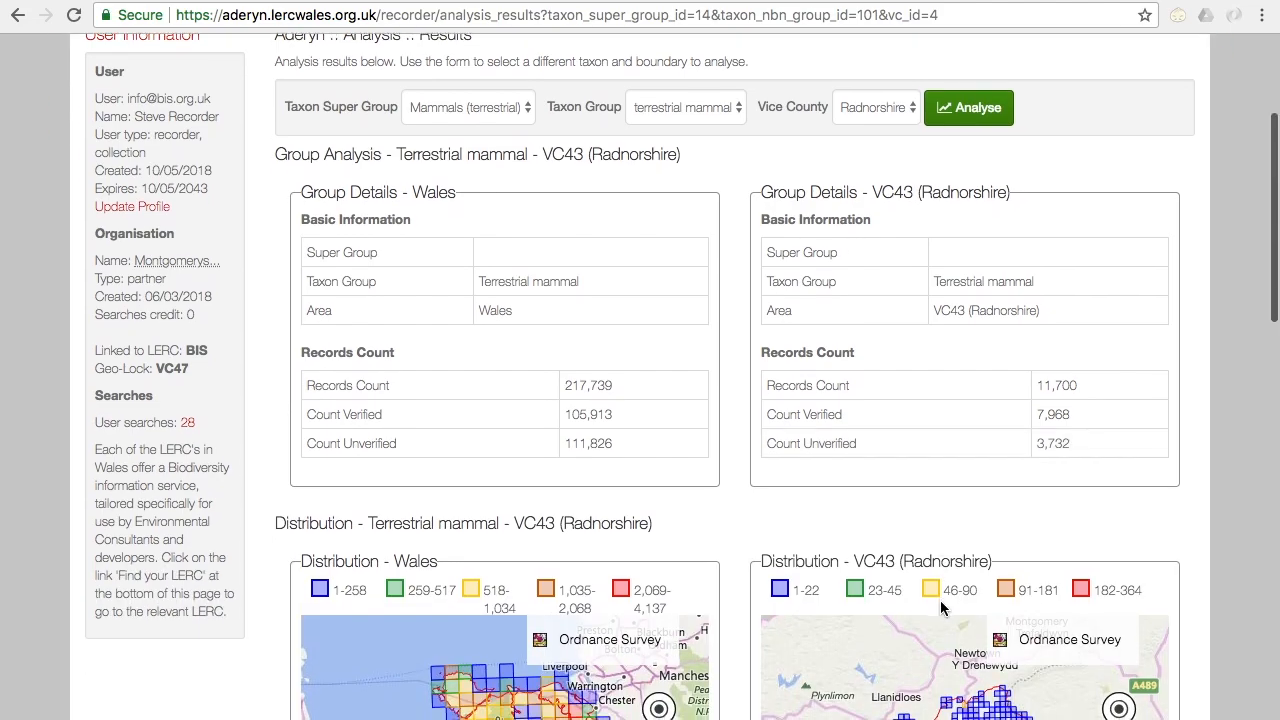
{"action": "scroll", "coordinate": [1248, 606], "scroll_direction": "down", "scroll_amount": 3}
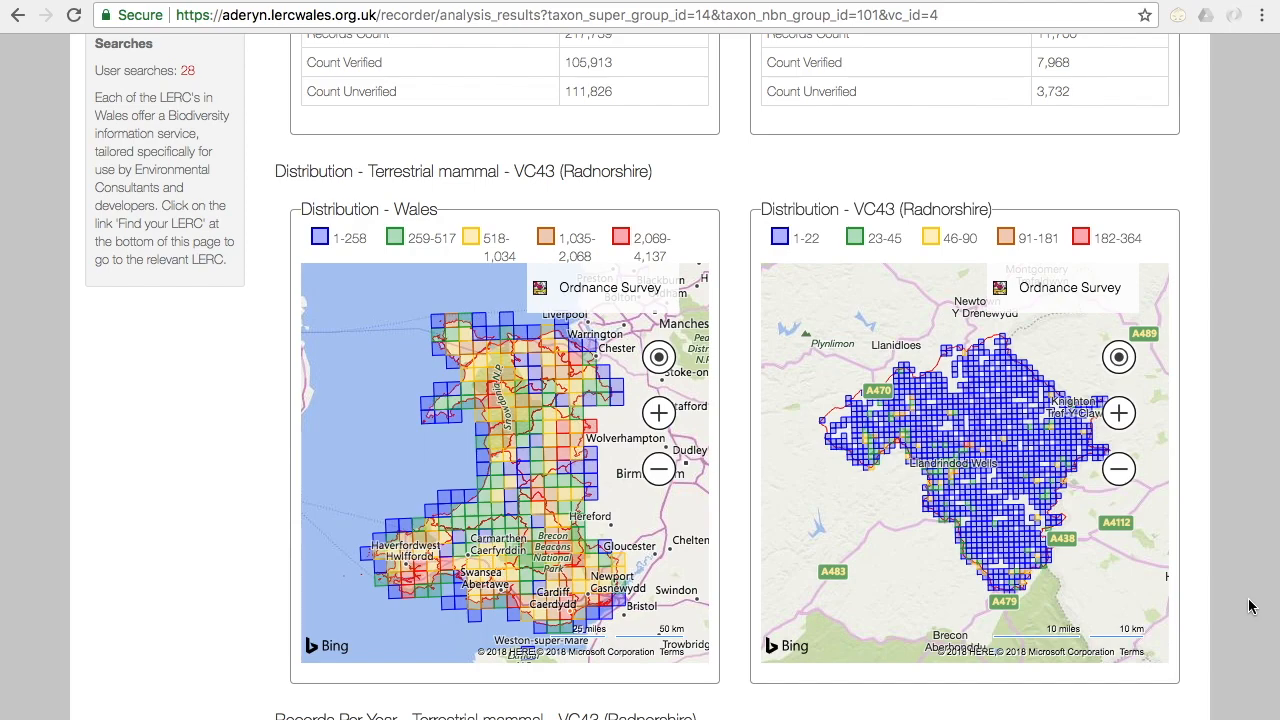
{"action": "mouse_move", "coordinate": [477, 520]}
{"action": "scroll", "coordinate": [1208, 576], "scroll_direction": "down", "scroll_amount": 2}
{"action": "scroll", "coordinate": [1208, 576], "scroll_direction": "down", "scroll_amount": 5}
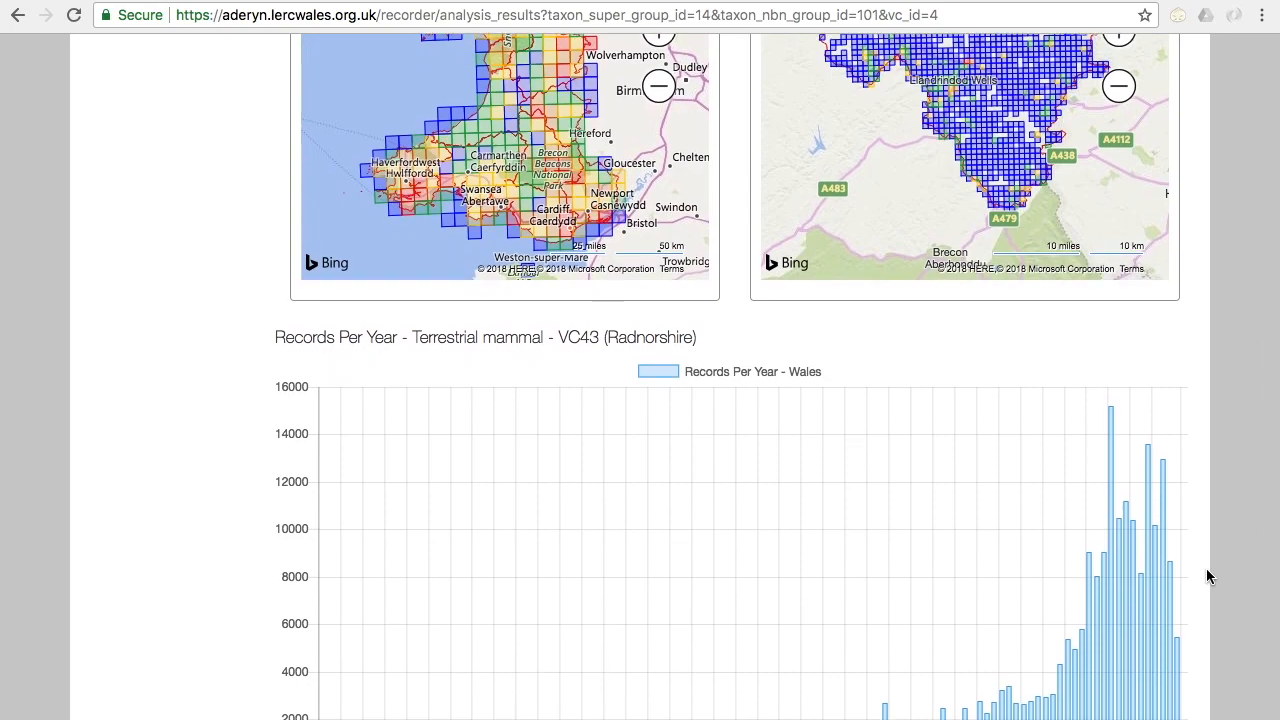
{"action": "scroll", "coordinate": [1208, 576], "scroll_direction": "down", "scroll_amount": 2}
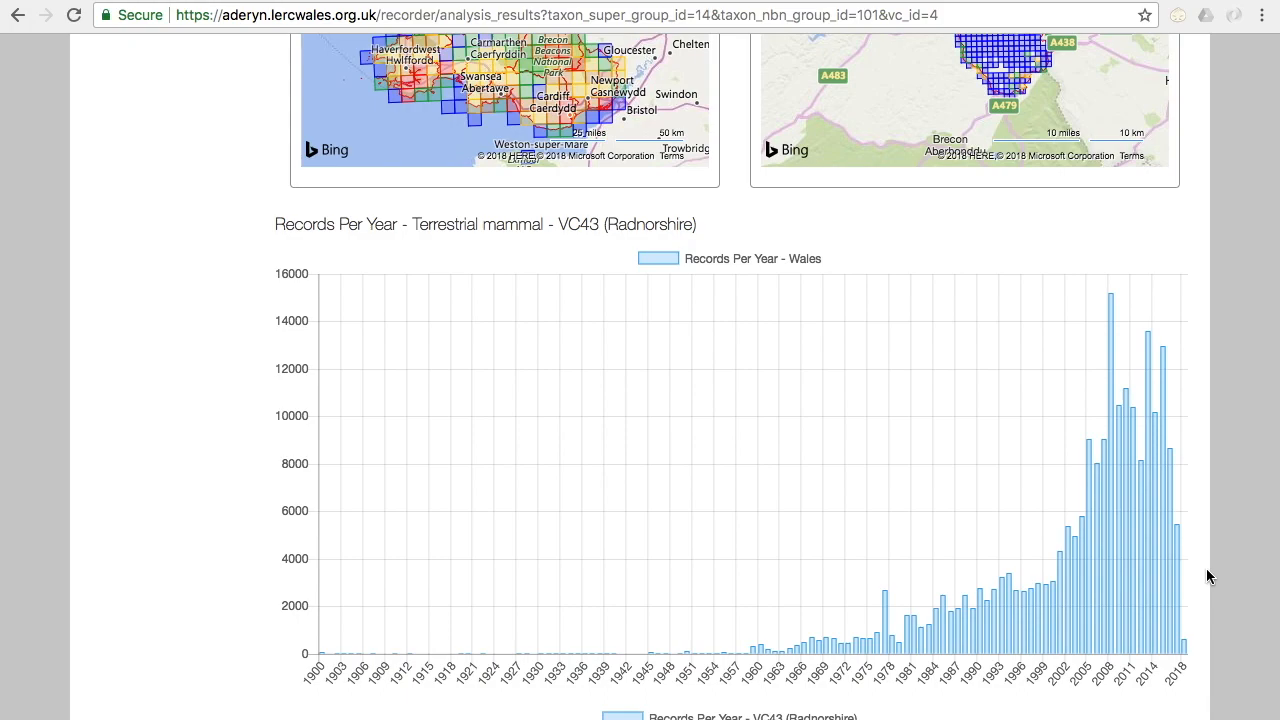
{"action": "scroll", "coordinate": [1208, 576], "scroll_direction": "down", "scroll_amount": 1}
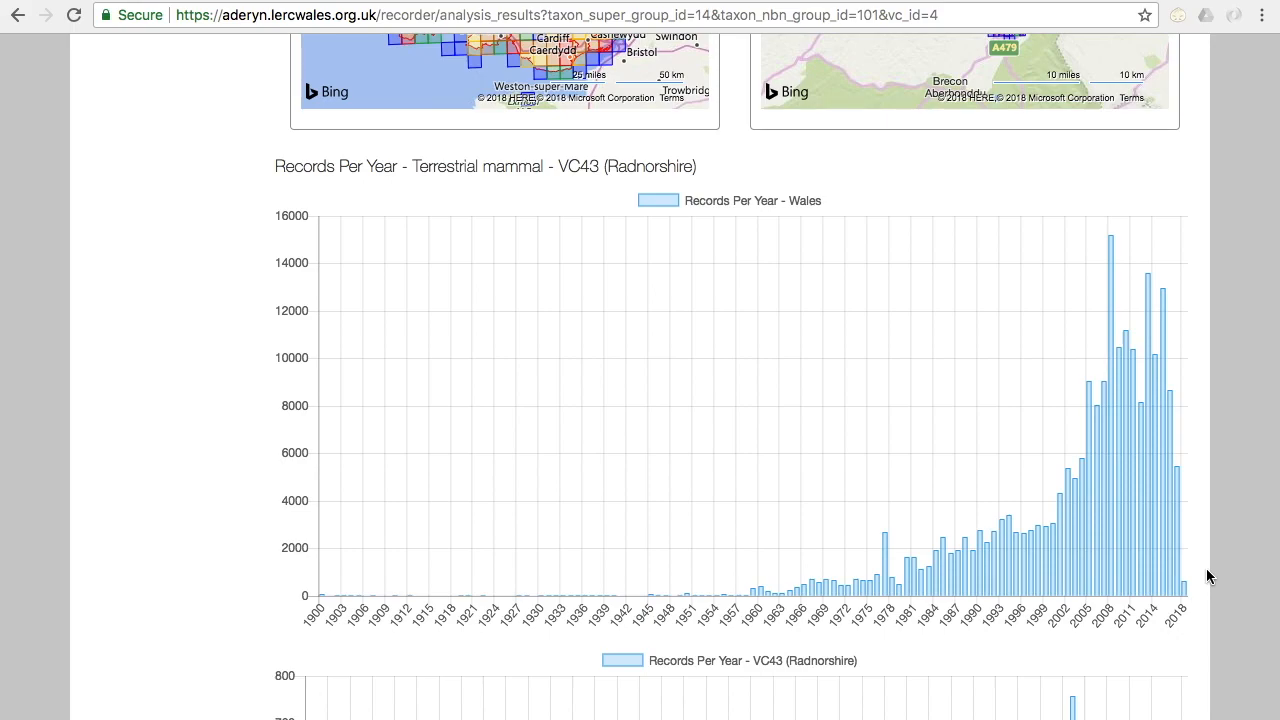
{"action": "scroll", "coordinate": [1208, 576], "scroll_direction": "down", "scroll_amount": 1}
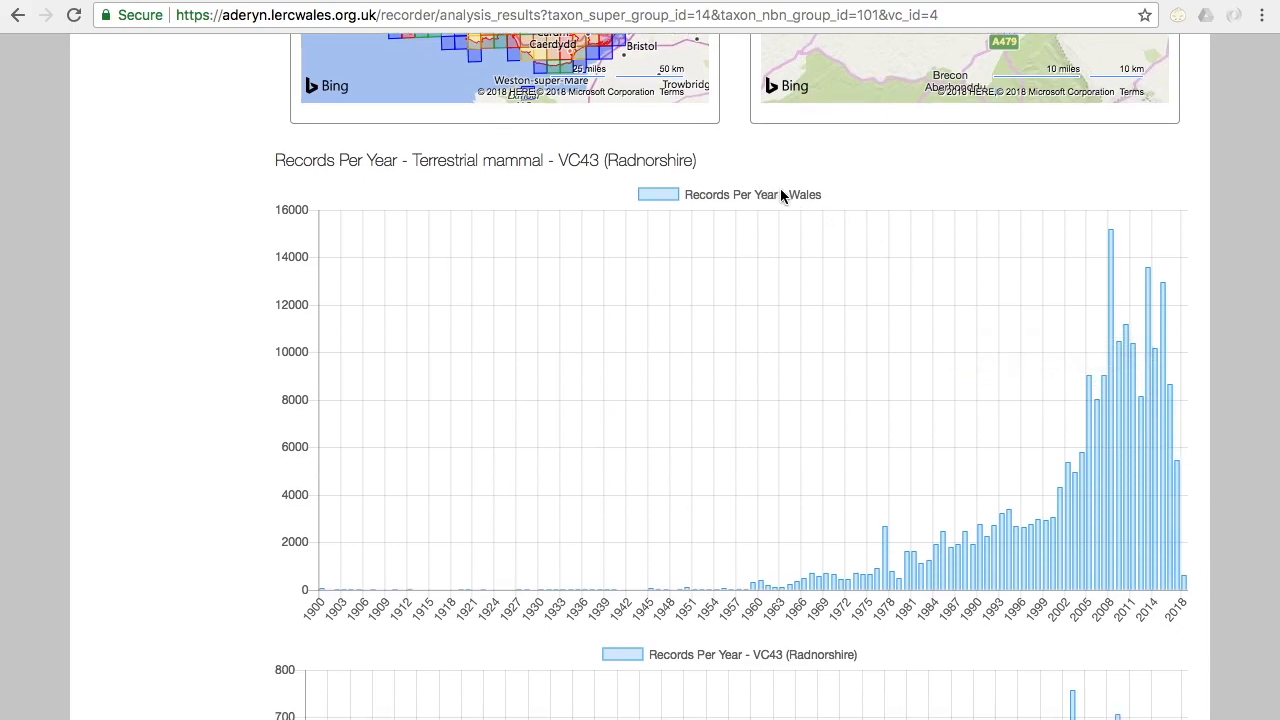
{"action": "scroll", "coordinate": [1238, 463], "scroll_direction": "down", "scroll_amount": 8}
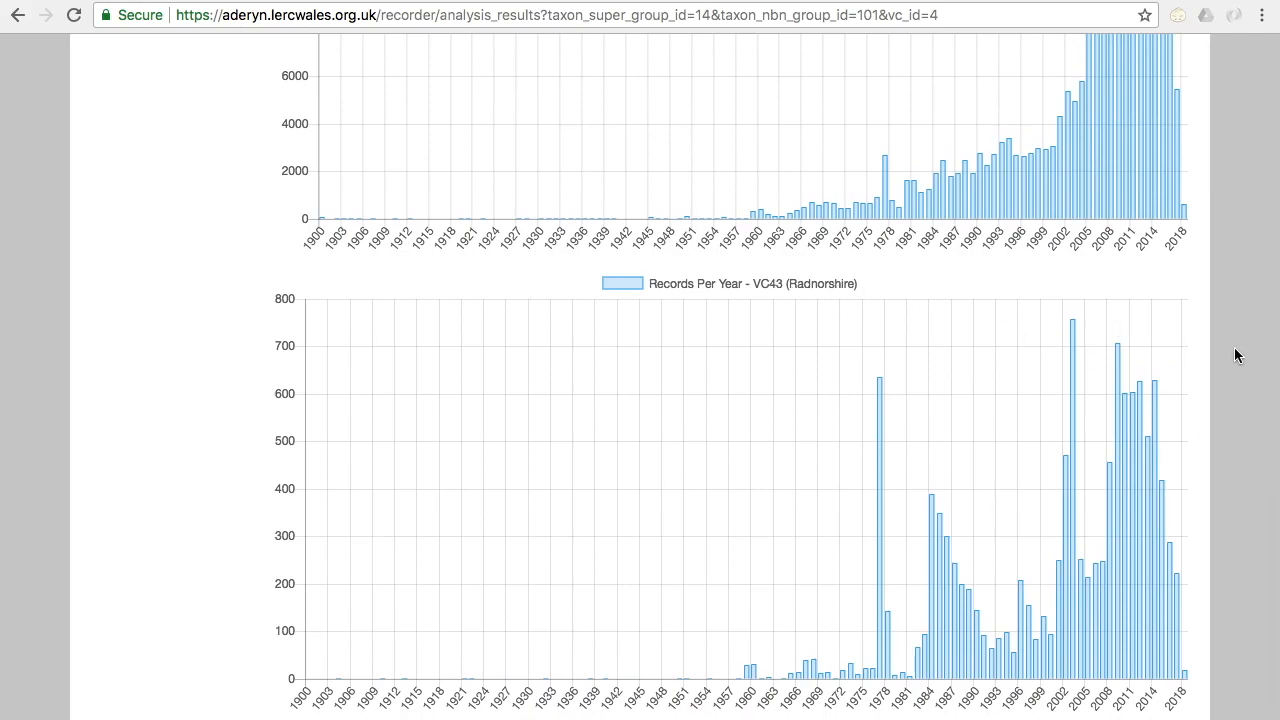
Step: Run the analysis for super group Birds, taxon group Bird and vice county Breconshire, and review its counts, maps and yearly charts
{"action": "scroll", "coordinate": [1236, 355], "scroll_direction": "up", "scroll_amount": 20}
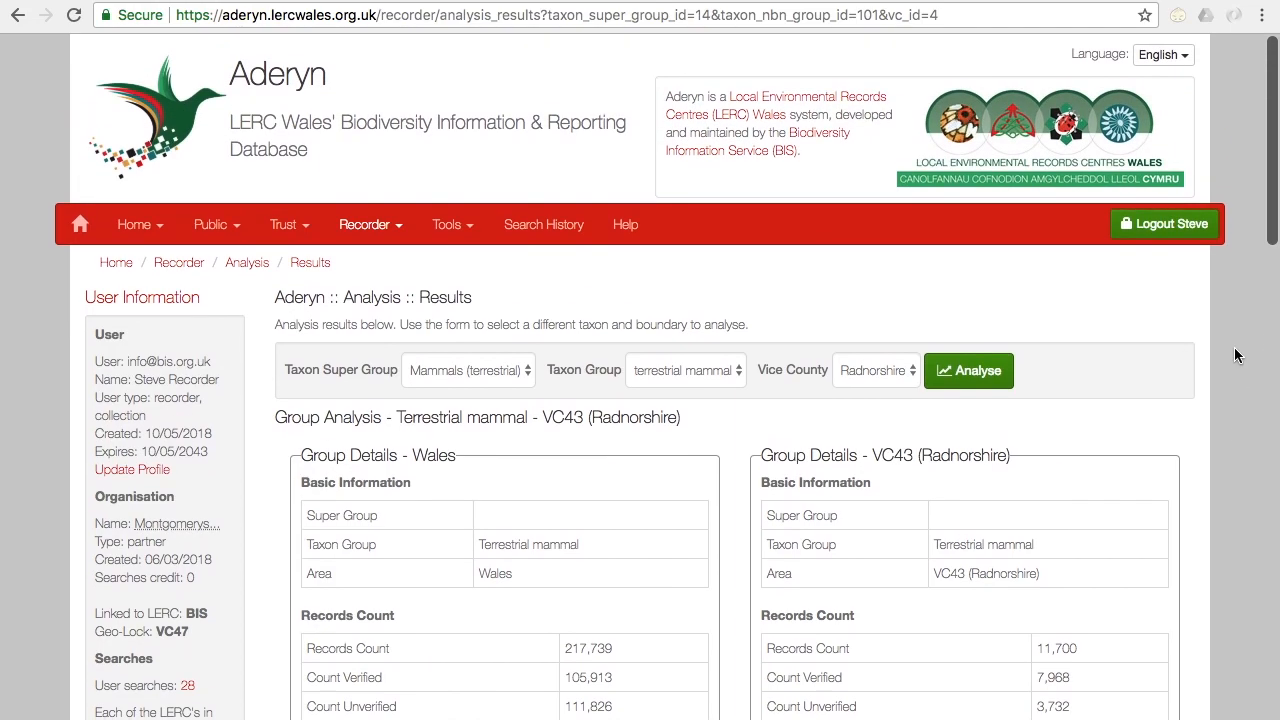
{"action": "left_click", "coordinate": [504, 375]}
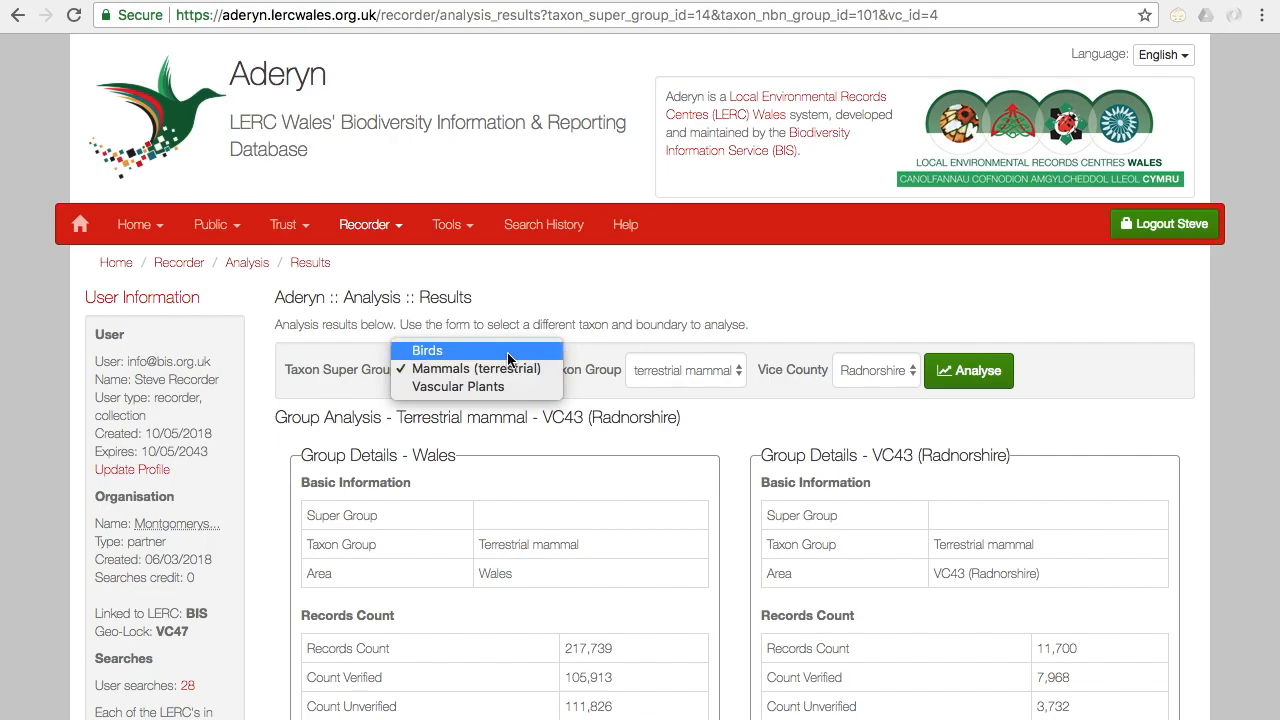
{"action": "left_click", "coordinate": [507, 352]}
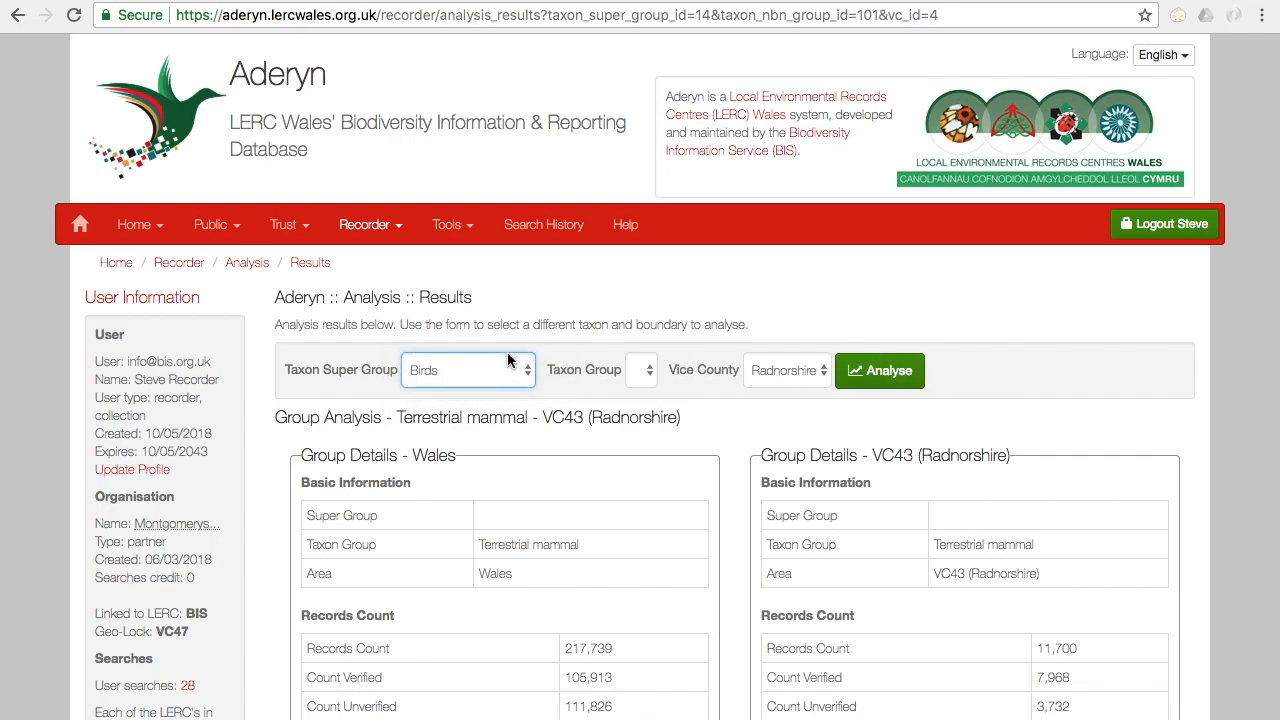
{"action": "left_click", "coordinate": [653, 368]}
{"action": "left_click", "coordinate": [623, 373]}
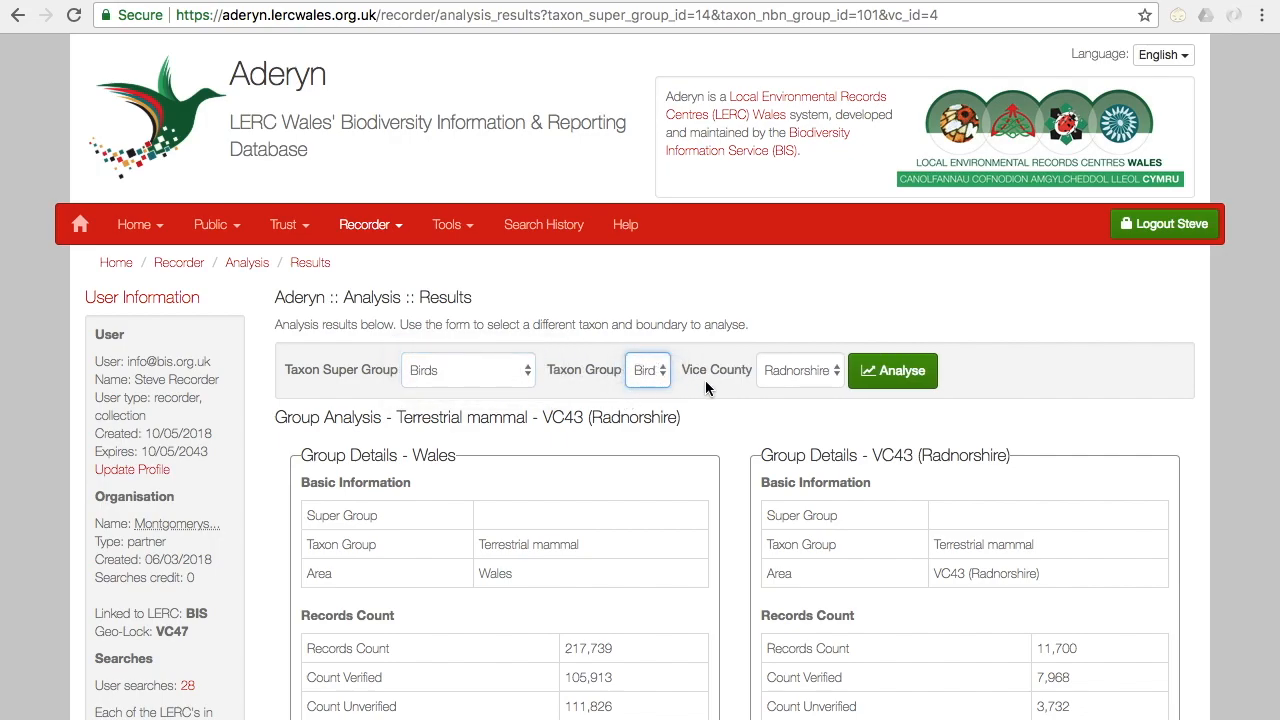
{"action": "left_click", "coordinate": [800, 372]}
{"action": "left_click", "coordinate": [806, 355]}
{"action": "left_click", "coordinate": [895, 384]}
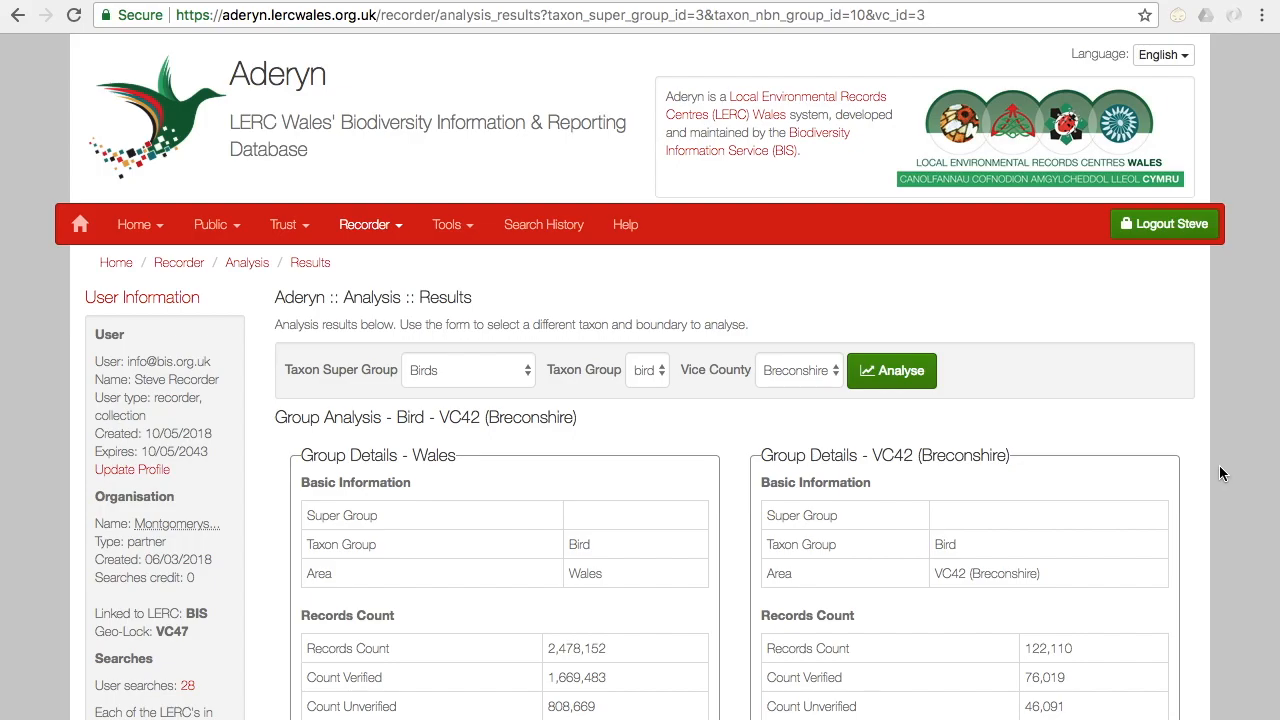
{"action": "scroll", "coordinate": [1219, 465], "scroll_direction": "down", "scroll_amount": 3}
{"action": "scroll", "coordinate": [1221, 473], "scroll_direction": "down", "scroll_amount": 20}
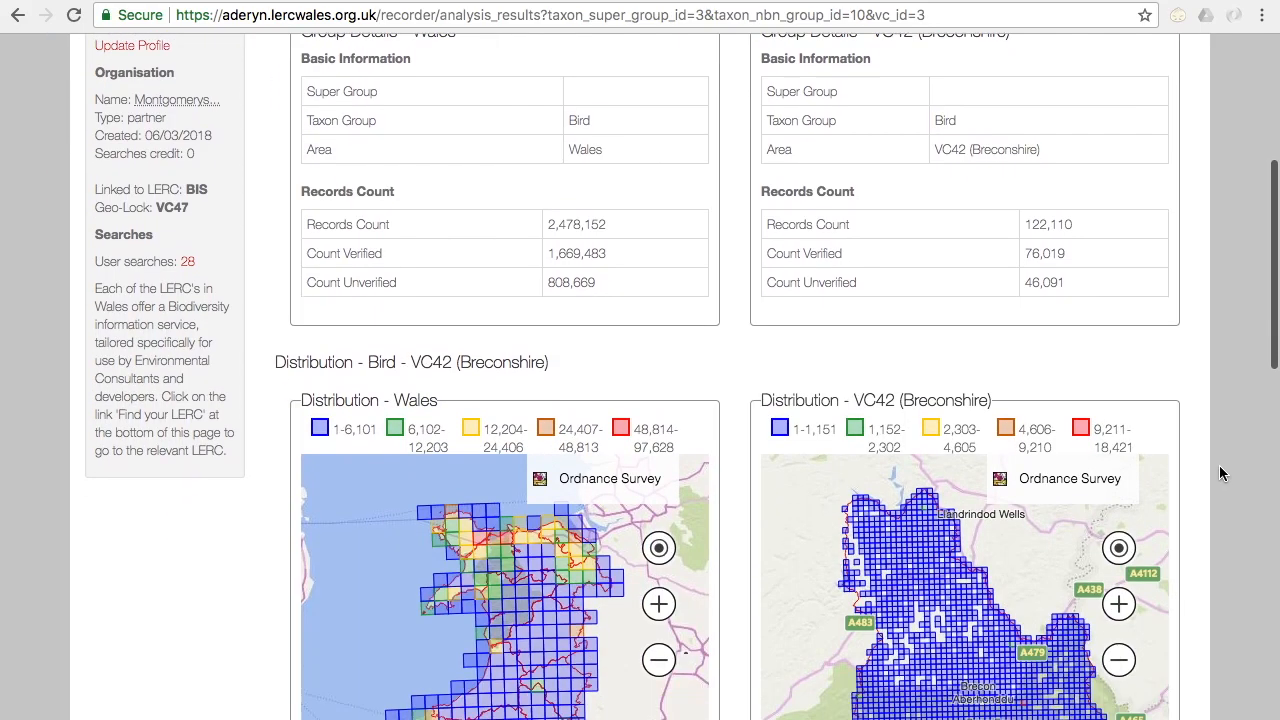
{"action": "scroll", "coordinate": [1219, 473], "scroll_direction": "down", "scroll_amount": 2}
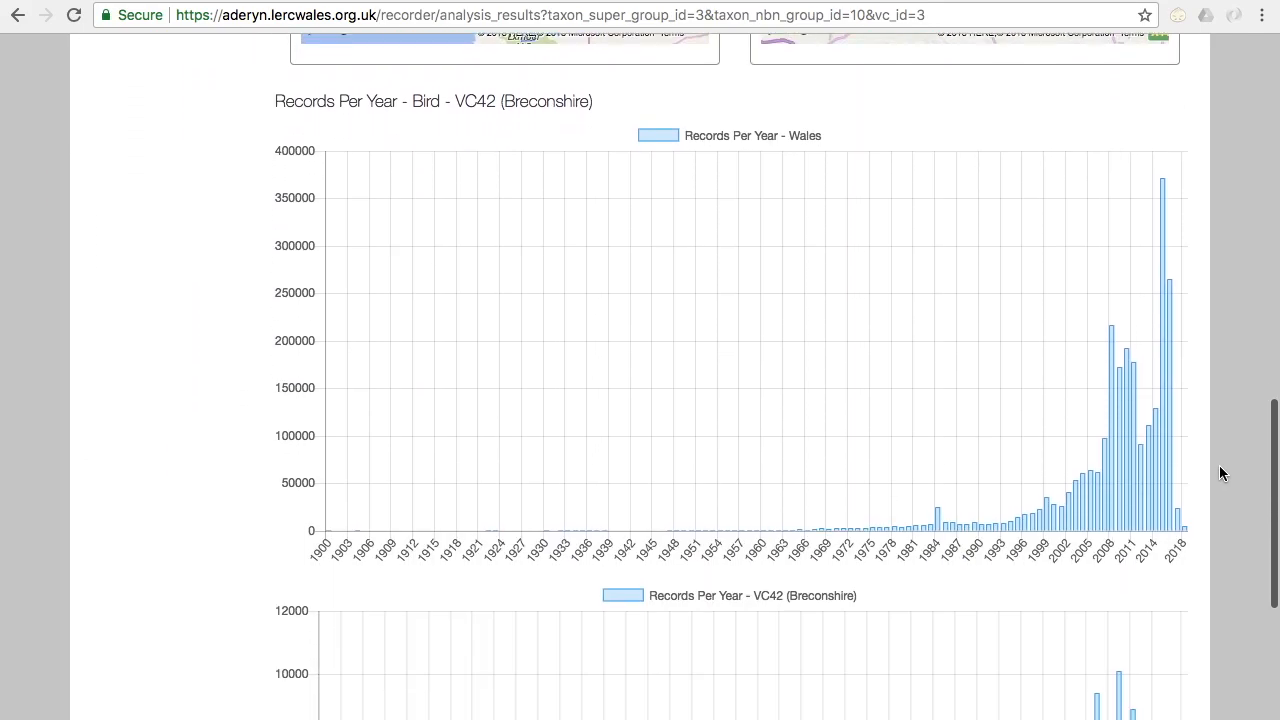
Step: Open the recorder Data Search page and look over its search area fields, recorder specific options and interactive map
{"action": "scroll", "coordinate": [1219, 473], "scroll_direction": "up", "scroll_amount": 20}
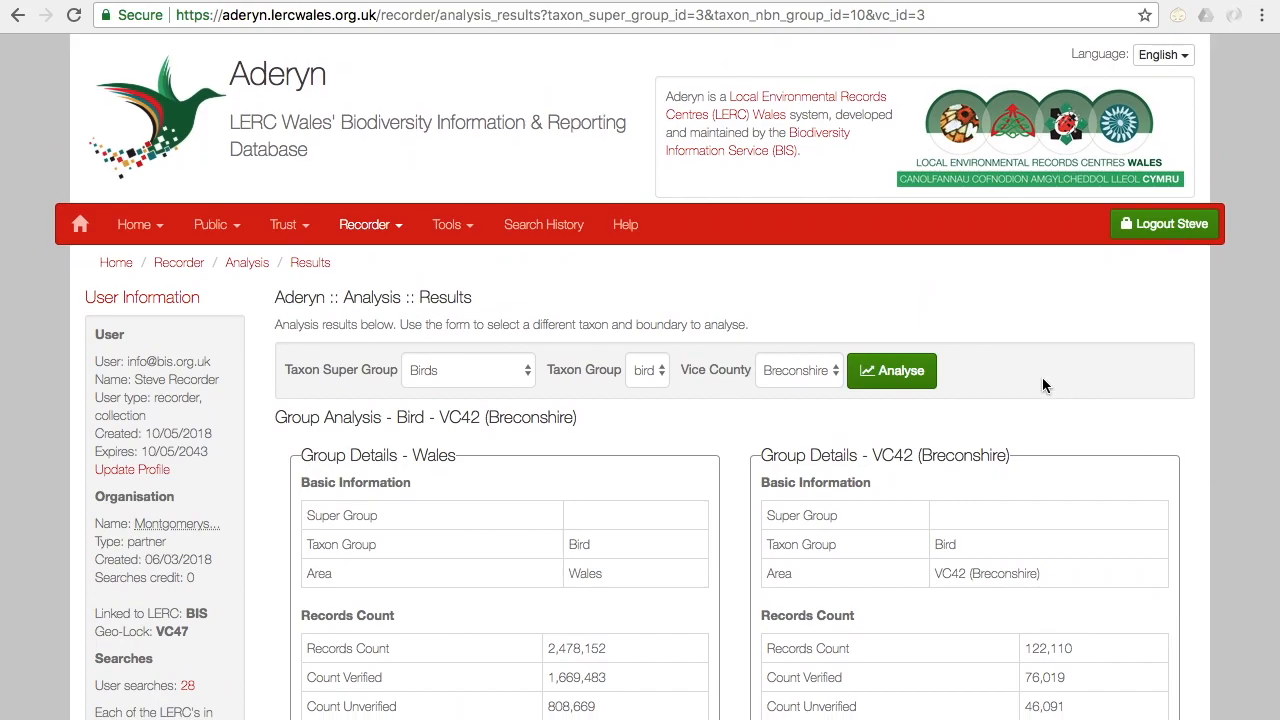
{"action": "left_click", "coordinate": [362, 236]}
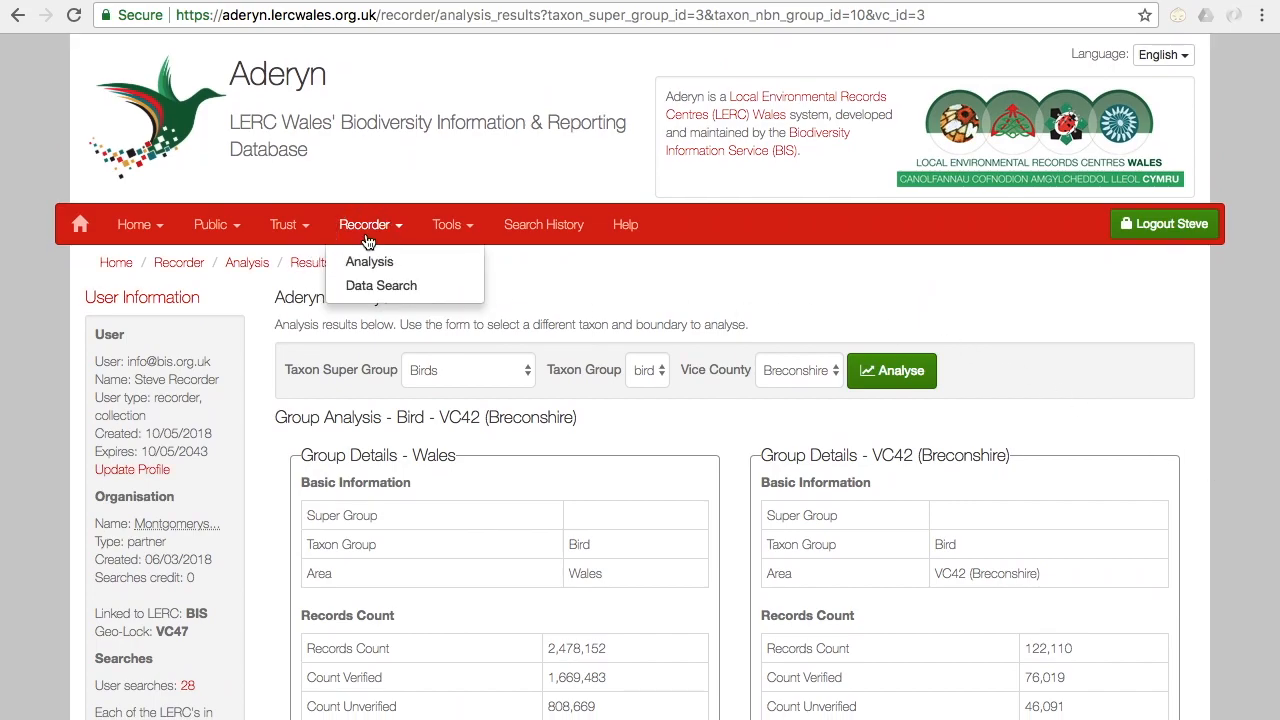
{"action": "left_click", "coordinate": [363, 287]}
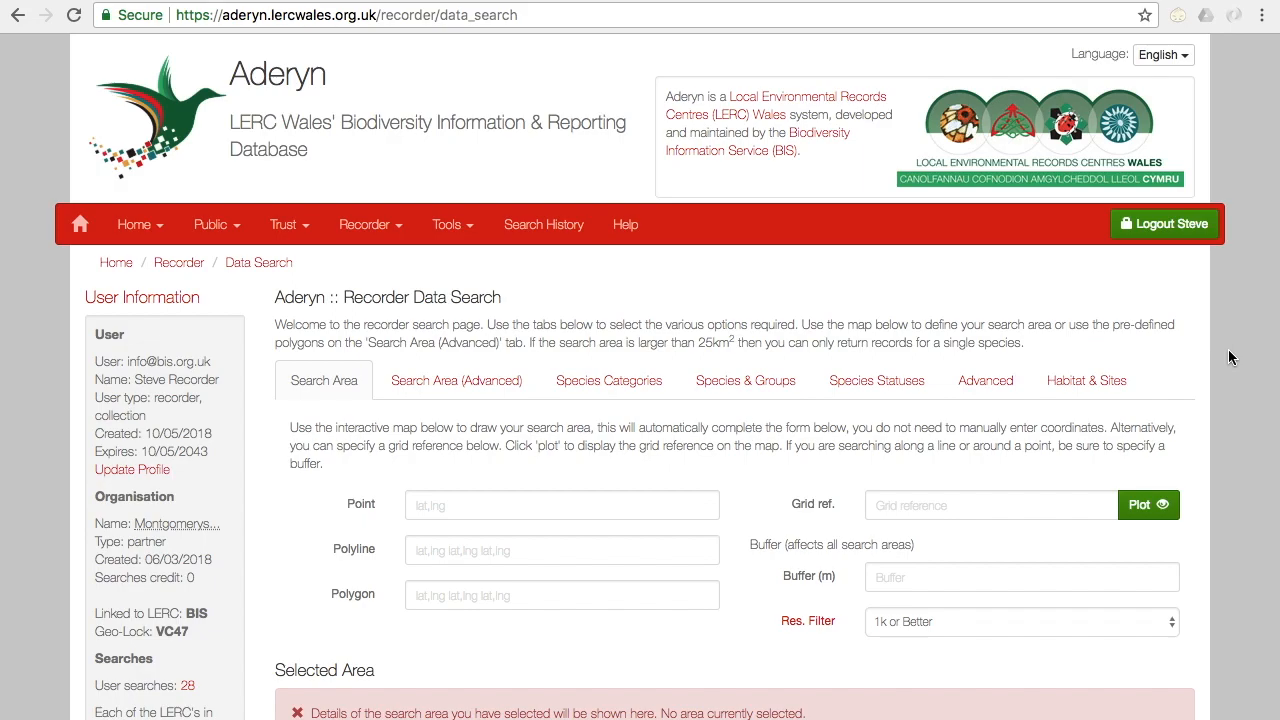
{"action": "scroll", "coordinate": [1229, 352], "scroll_direction": "down", "scroll_amount": 2}
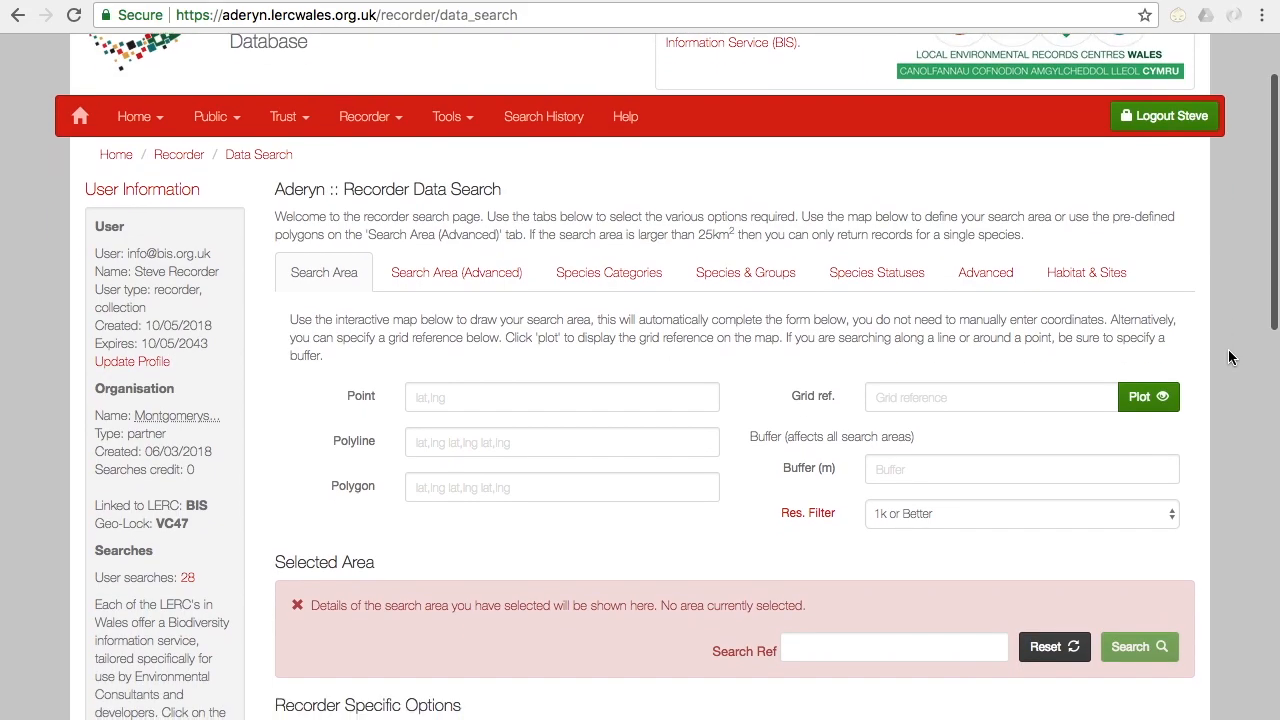
{"action": "scroll", "coordinate": [1229, 357], "scroll_direction": "down", "scroll_amount": 3}
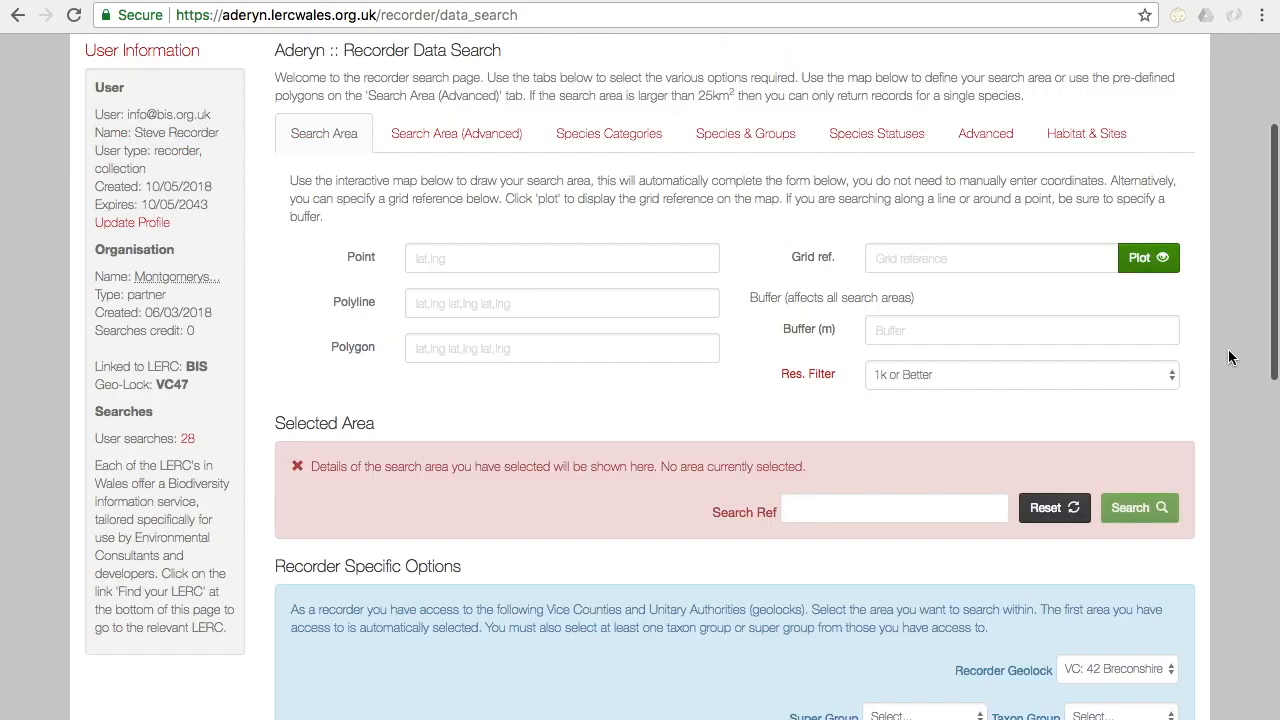
{"action": "scroll", "coordinate": [1229, 357], "scroll_direction": "down", "scroll_amount": 3}
{"action": "scroll", "coordinate": [1228, 352], "scroll_direction": "down", "scroll_amount": 2}
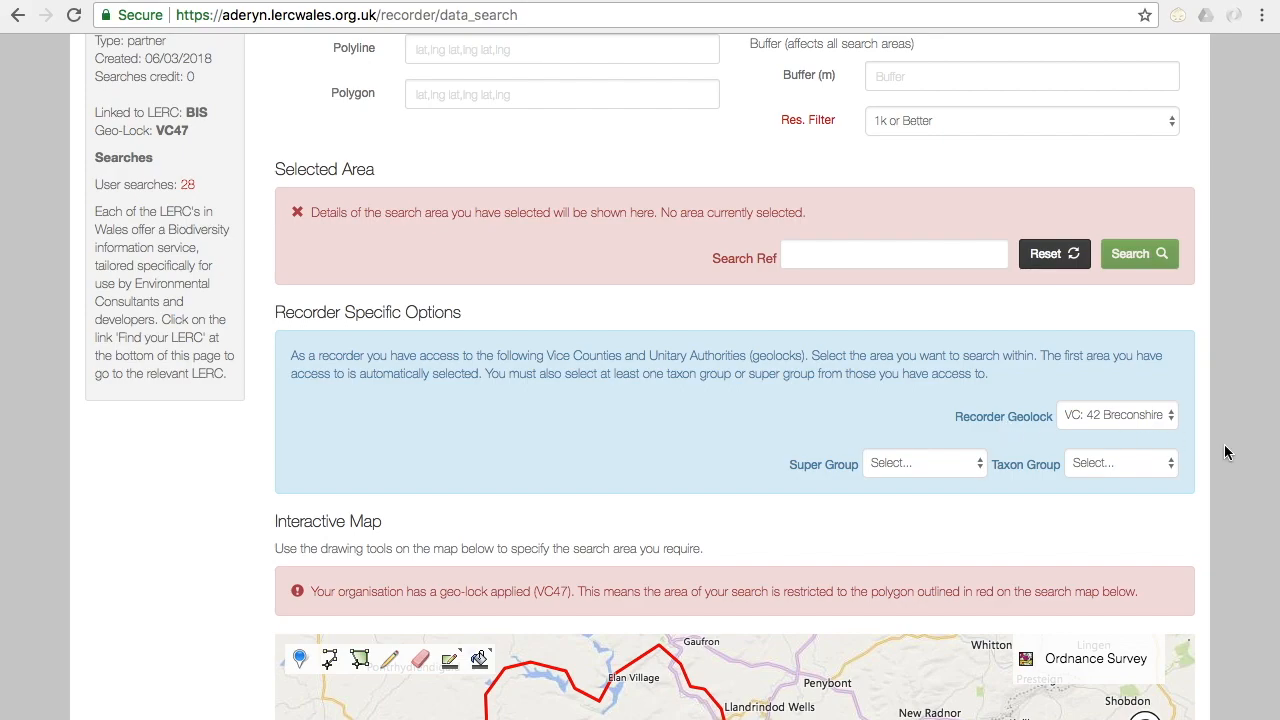
{"action": "scroll", "coordinate": [1238, 483], "scroll_direction": "down", "scroll_amount": 4}
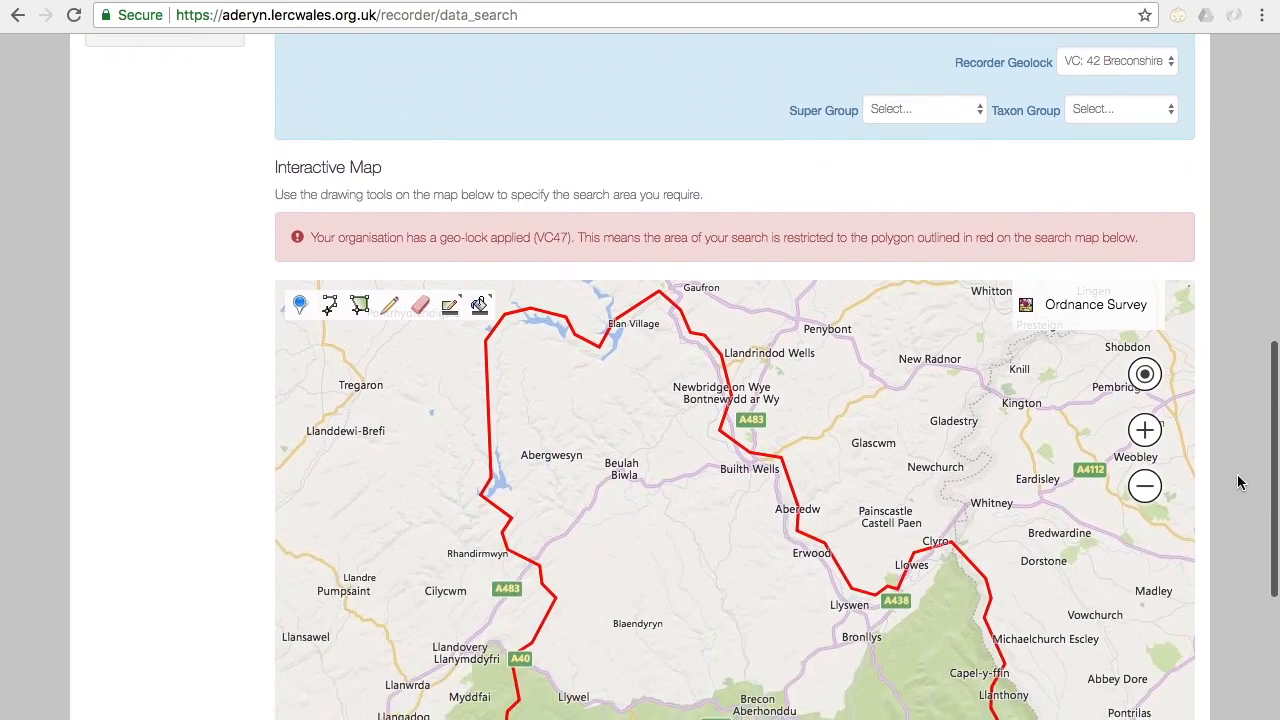
{"action": "scroll", "coordinate": [1238, 483], "scroll_direction": "down", "scroll_amount": 1}
Step: Set the Recorder Geolock to VC: 43 Radnorshire and check the boundary outlined on the interactive map
{"action": "scroll", "coordinate": [1238, 482], "scroll_direction": "up", "scroll_amount": 5}
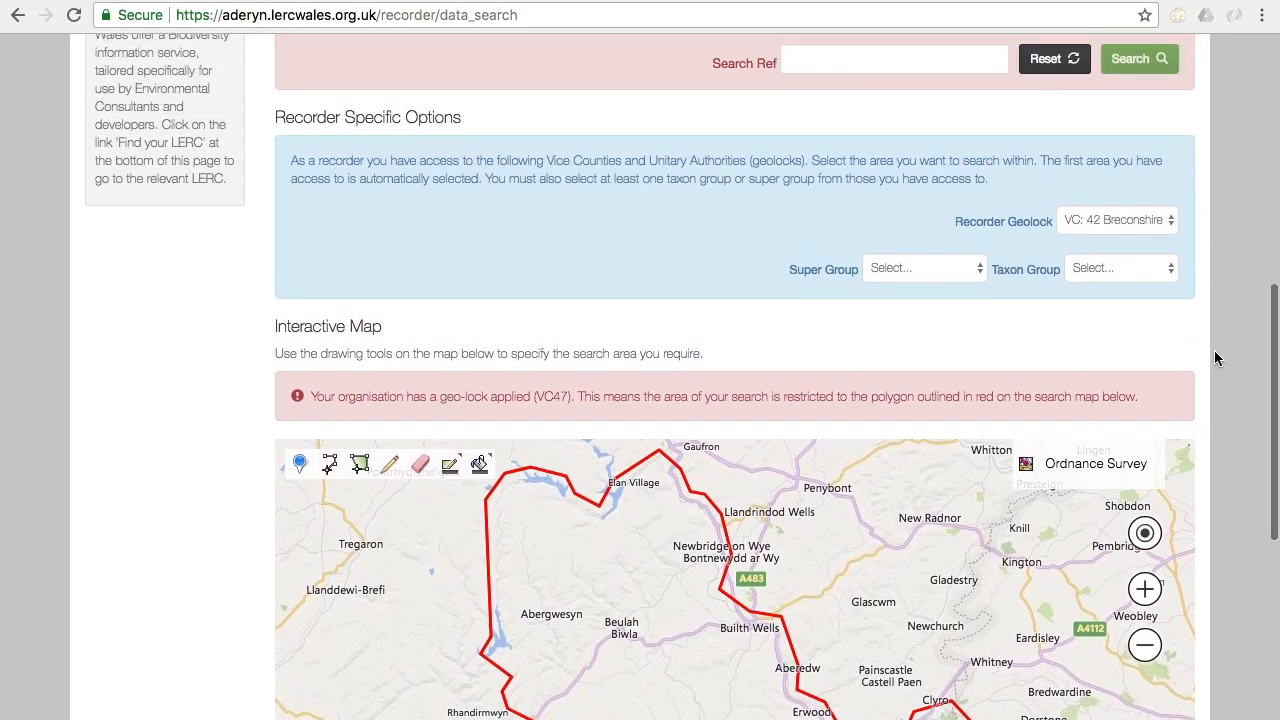
{"action": "left_click", "coordinate": [1128, 224]}
{"action": "left_click", "coordinate": [1120, 236]}
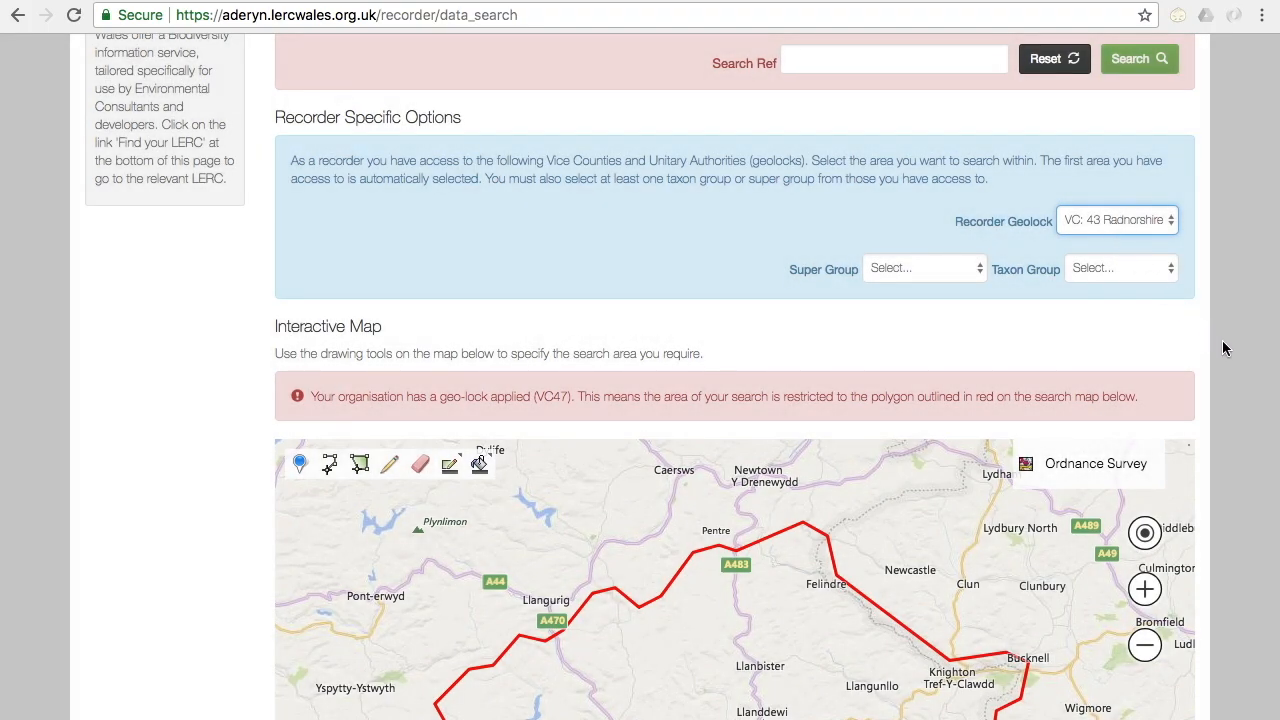
{"action": "scroll", "coordinate": [1247, 400], "scroll_direction": "down", "scroll_amount": 5}
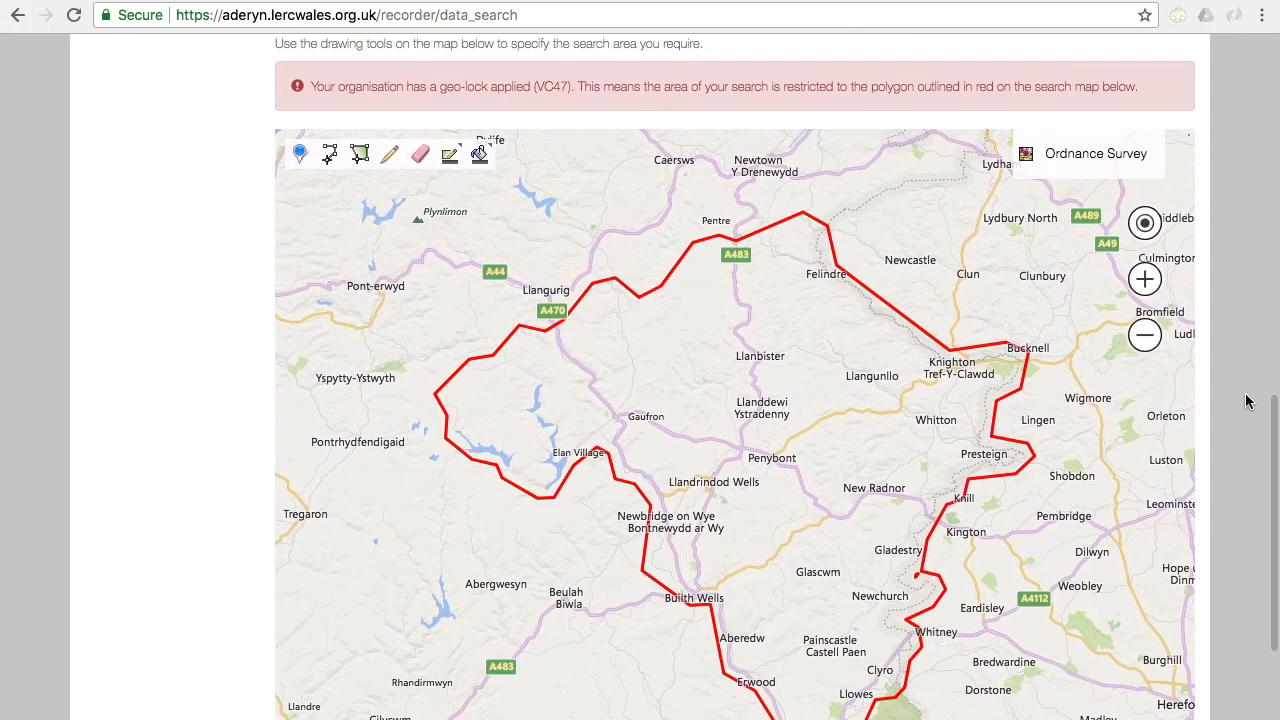
Step: Set the recorder options to super group Mammals (terrestrial) and taxon group Terrestrial mammal
{"action": "scroll", "coordinate": [1247, 400], "scroll_direction": "up", "scroll_amount": 1}
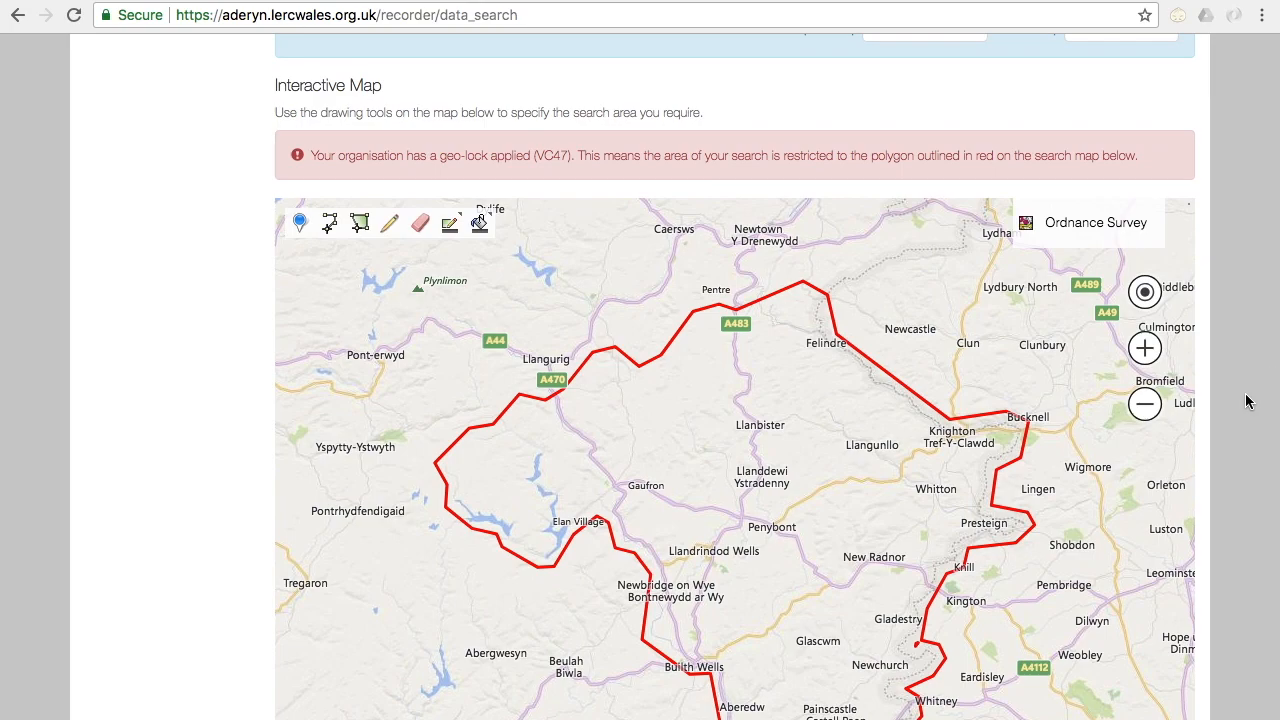
{"action": "scroll", "coordinate": [1247, 400], "scroll_direction": "down", "scroll_amount": 1}
{"action": "scroll", "coordinate": [1247, 400], "scroll_direction": "up", "scroll_amount": 2}
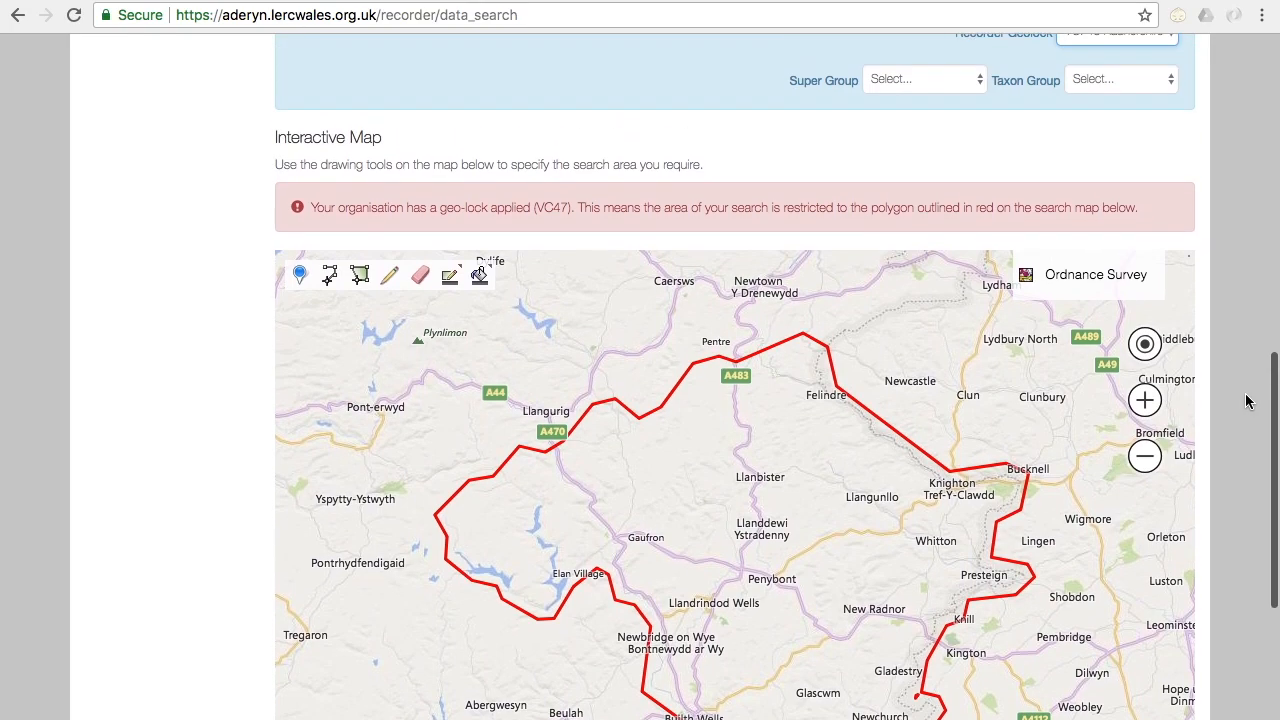
{"action": "scroll", "coordinate": [1247, 400], "scroll_direction": "up", "scroll_amount": 3}
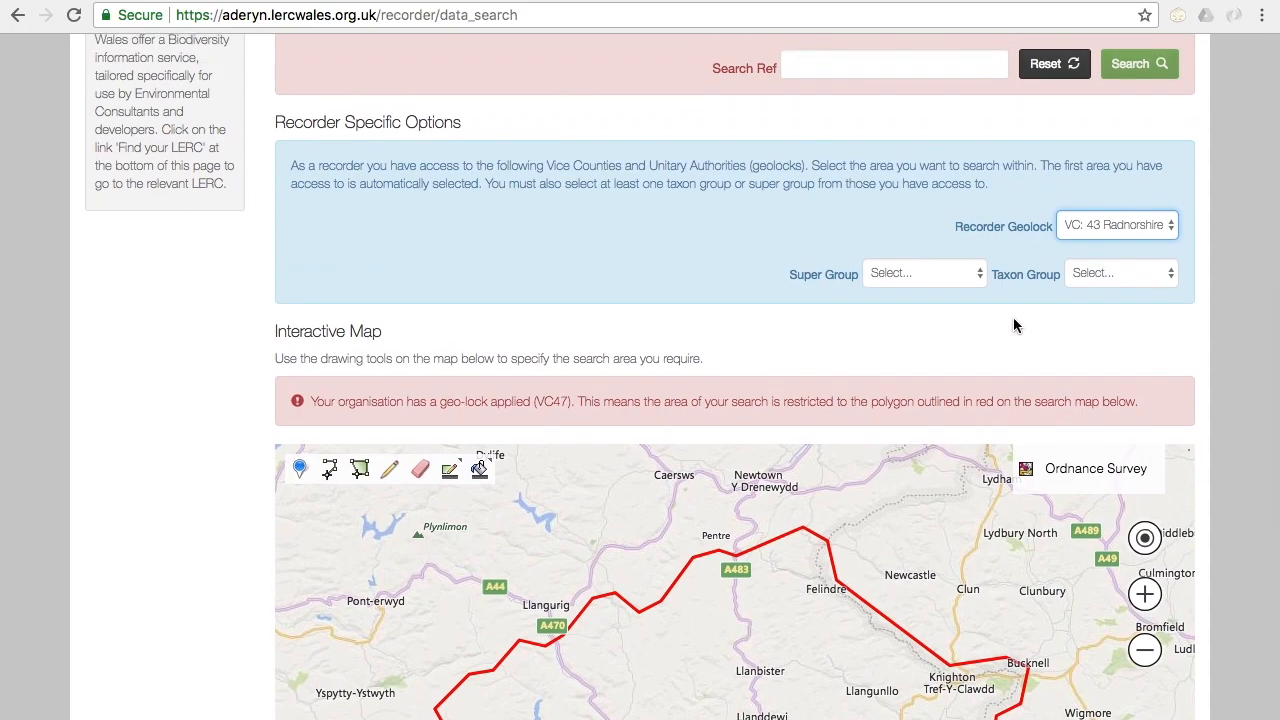
{"action": "left_click", "coordinate": [922, 278]}
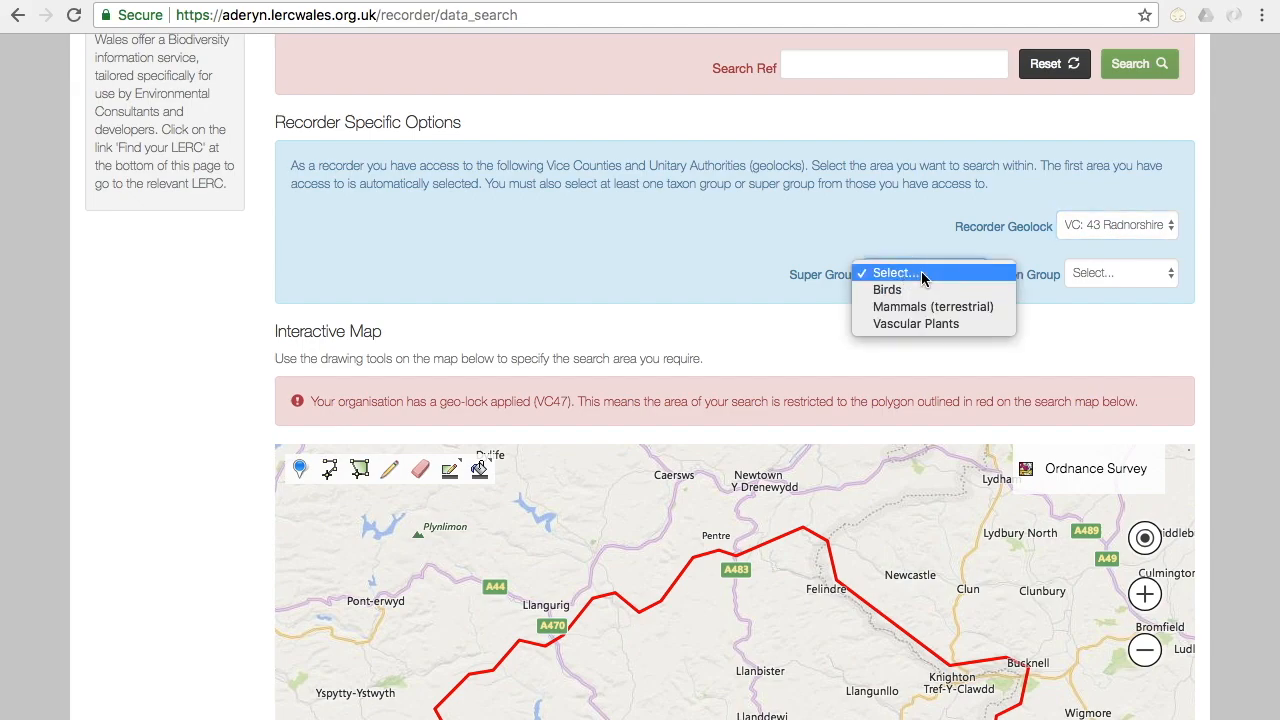
{"action": "left_click", "coordinate": [920, 307]}
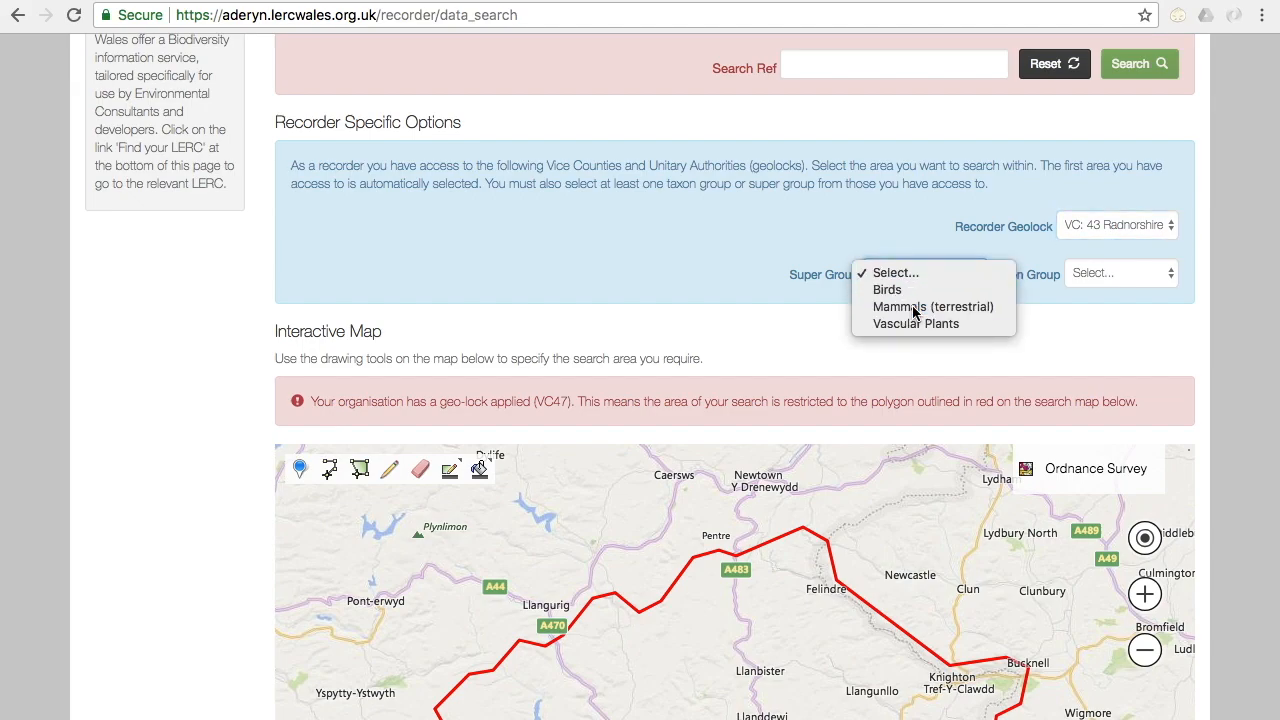
{"action": "left_click", "coordinate": [1142, 276]}
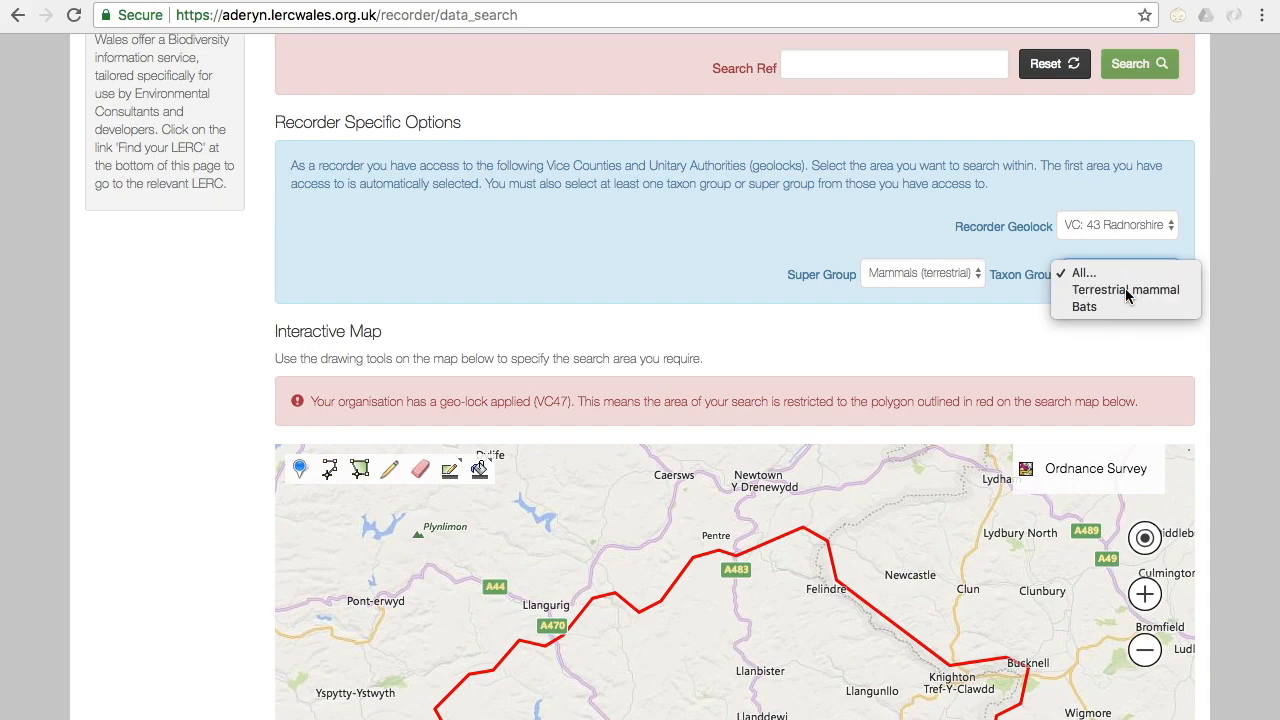
{"action": "left_click", "coordinate": [1125, 288]}
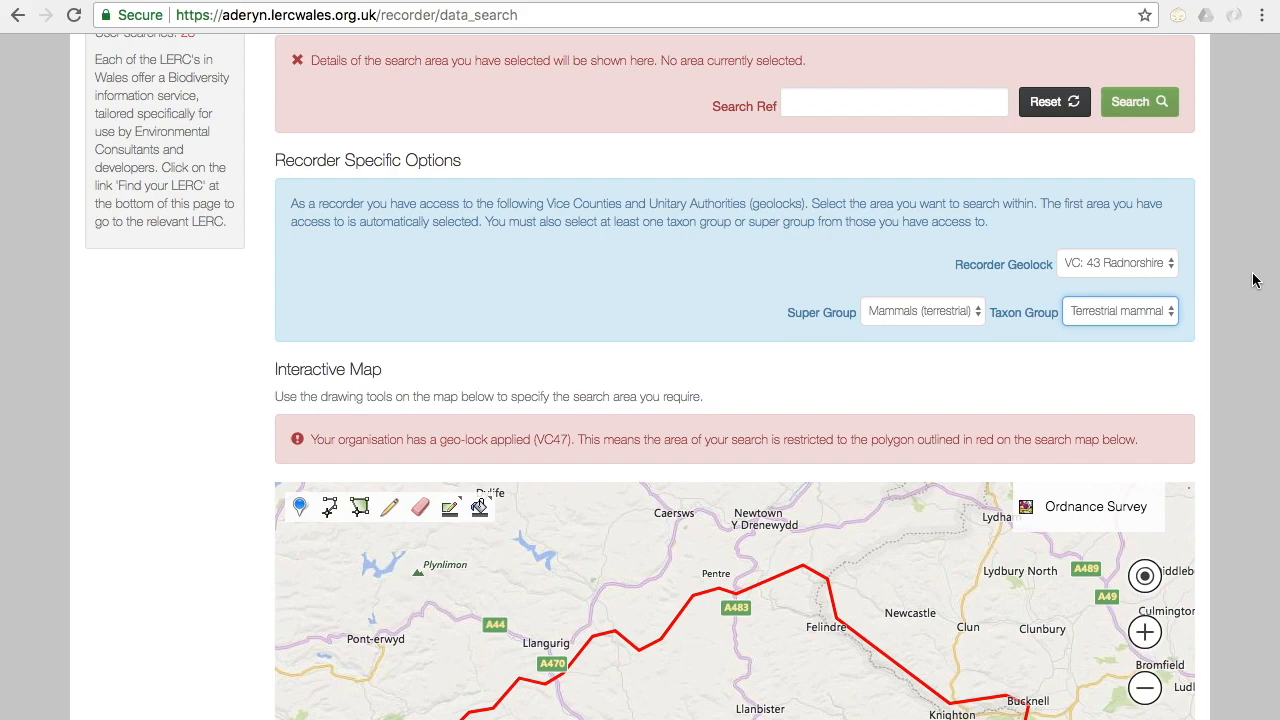
Step: Look over the search area fields, buffer, resolution filter, recorder options and the geolock boundary on the interactive map
{"action": "scroll", "coordinate": [1254, 280], "scroll_direction": "up", "scroll_amount": 1}
{"action": "scroll", "coordinate": [1254, 280], "scroll_direction": "down", "scroll_amount": 1}
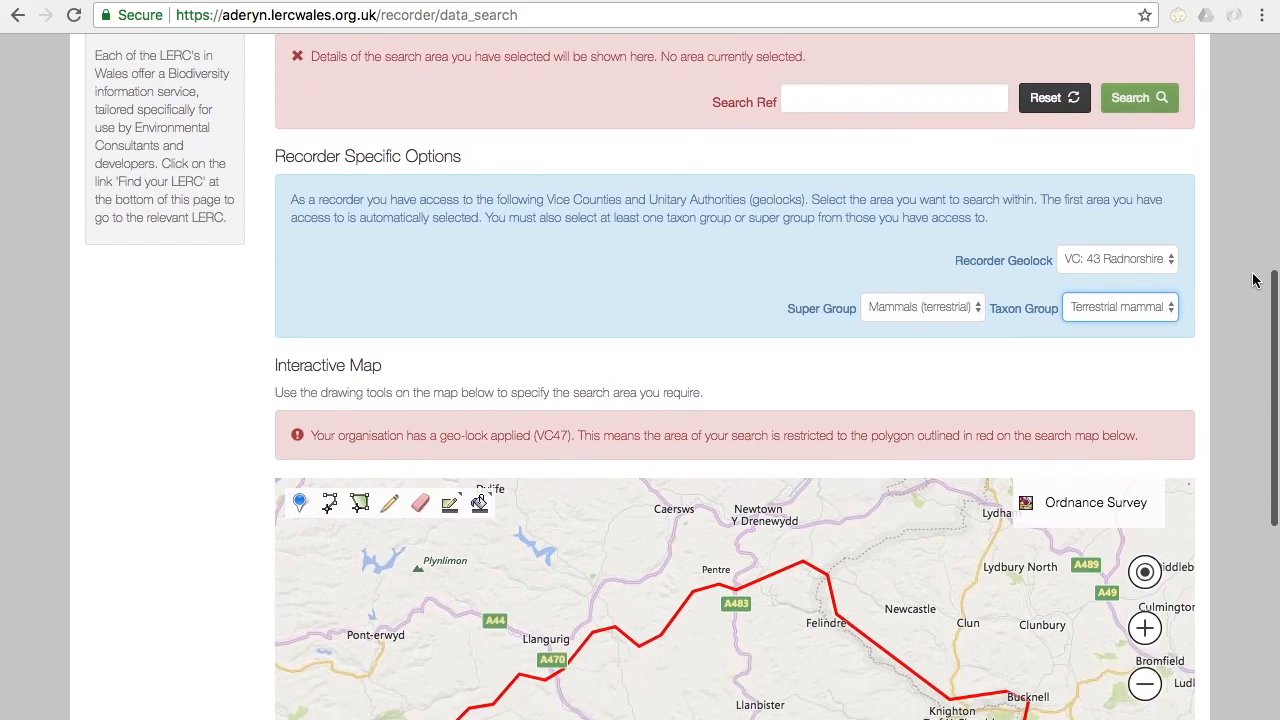
{"action": "scroll", "coordinate": [1254, 280], "scroll_direction": "down", "scroll_amount": 1}
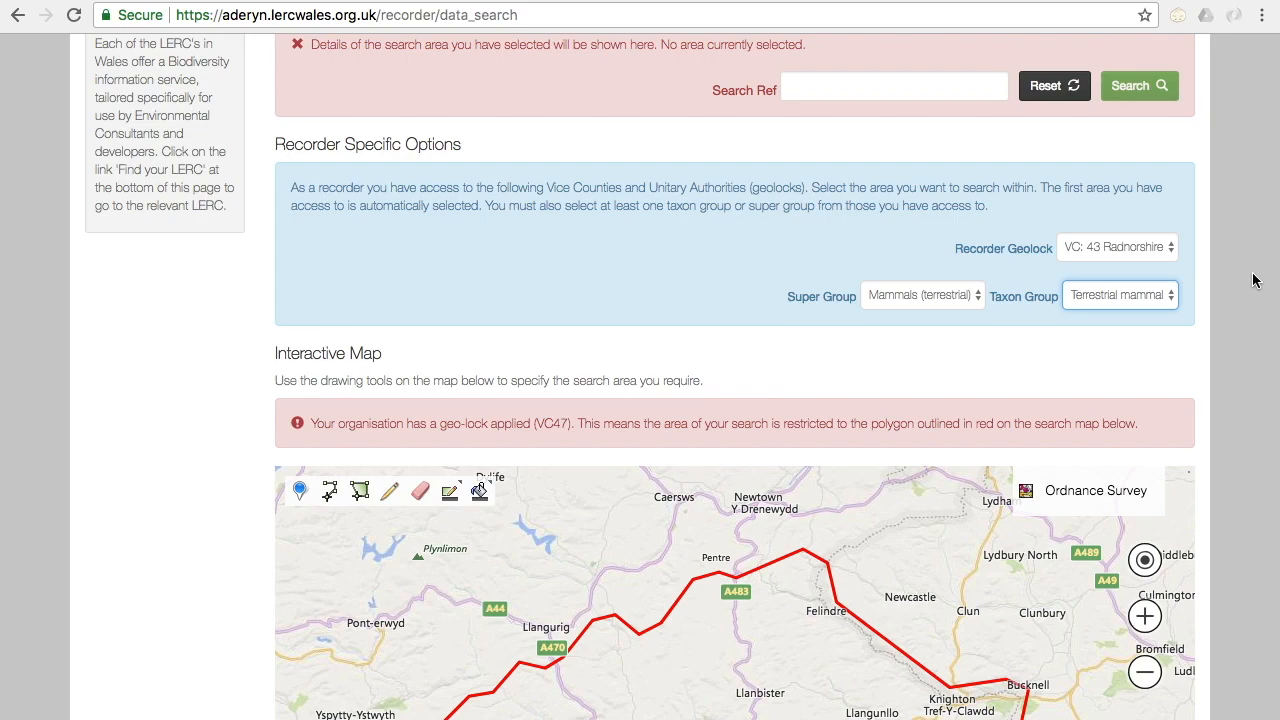
{"action": "scroll", "coordinate": [1254, 280], "scroll_direction": "up", "scroll_amount": 3}
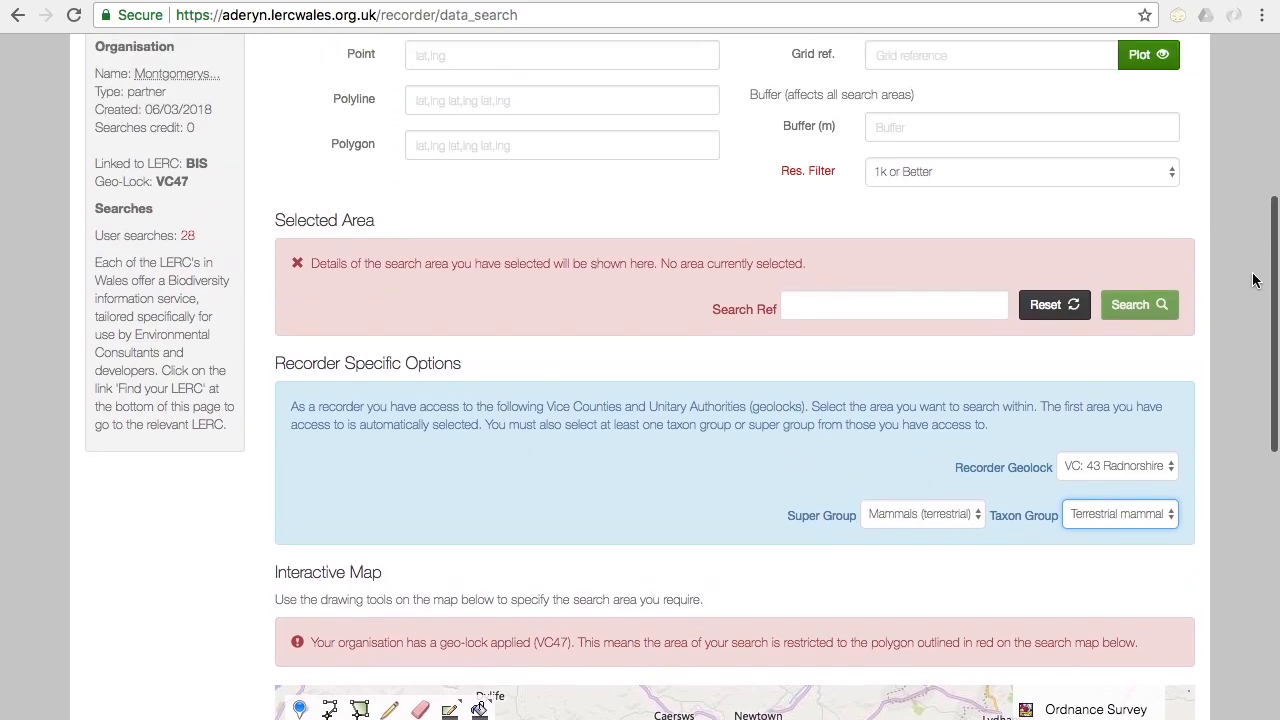
{"action": "scroll", "coordinate": [1254, 280], "scroll_direction": "down", "scroll_amount": 2}
{"action": "scroll", "coordinate": [1254, 280], "scroll_direction": "down", "scroll_amount": 2}
{"action": "scroll", "coordinate": [1254, 280], "scroll_direction": "up", "scroll_amount": 2}
{"action": "scroll", "coordinate": [1254, 280], "scroll_direction": "down", "scroll_amount": 4}
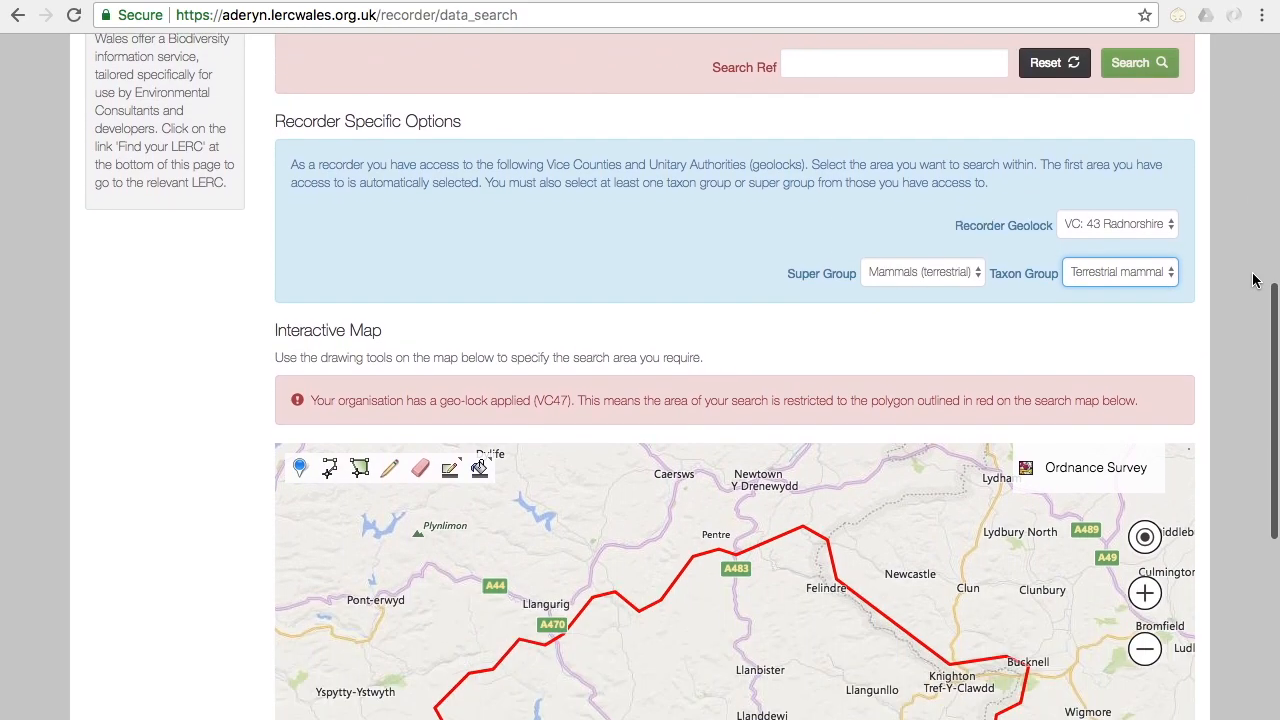
{"action": "scroll", "coordinate": [1254, 280], "scroll_direction": "down", "scroll_amount": 5}
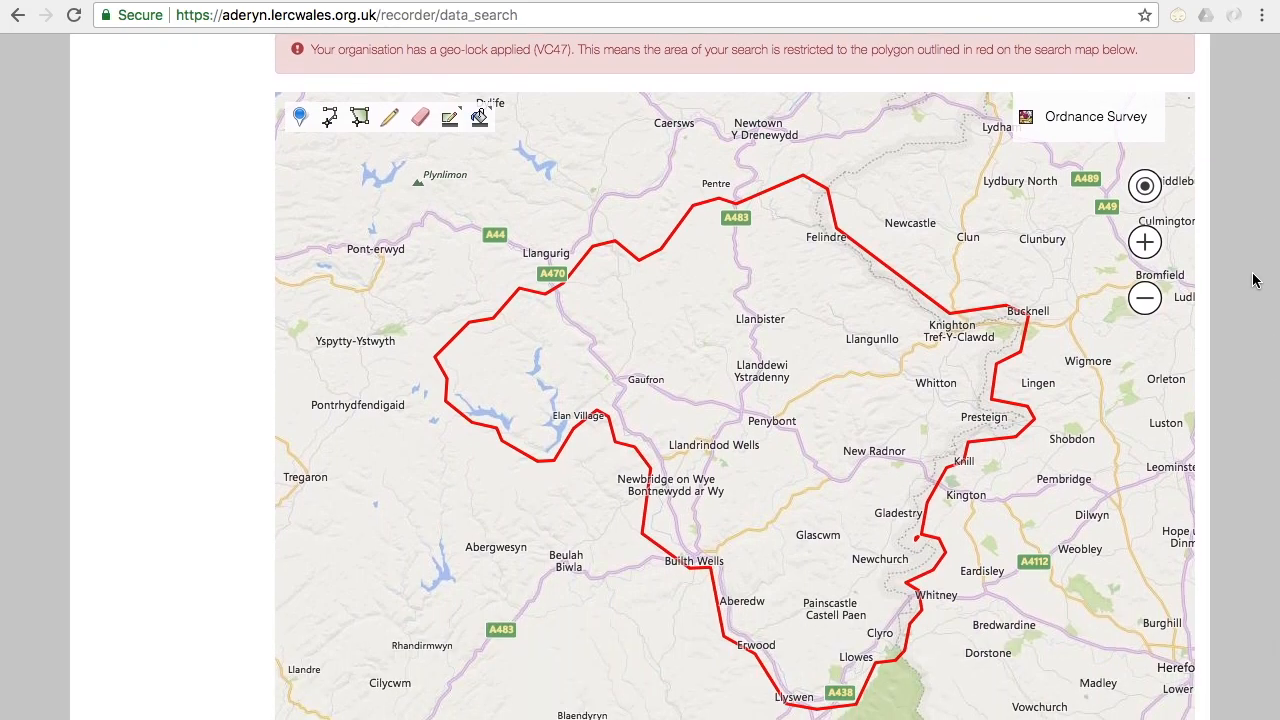
{"action": "scroll", "coordinate": [1254, 280], "scroll_direction": "up", "scroll_amount": 4}
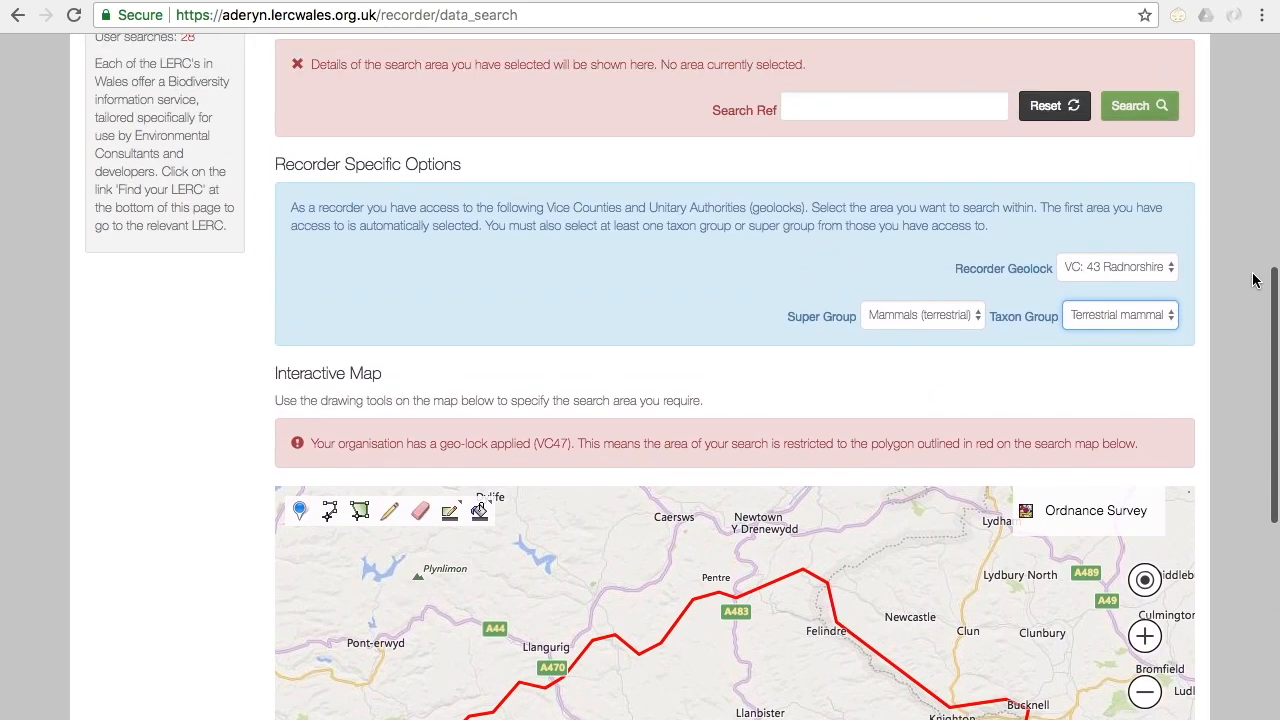
{"action": "scroll", "coordinate": [1254, 280], "scroll_direction": "up", "scroll_amount": 3}
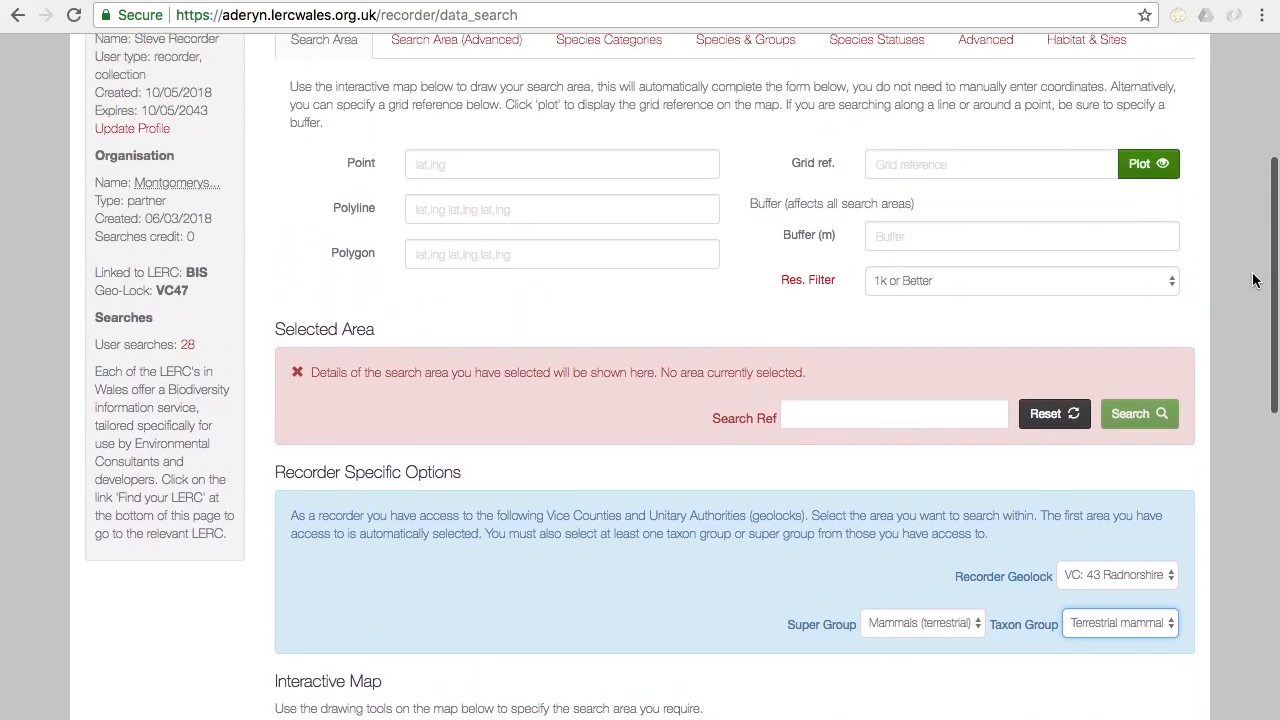
{"action": "scroll", "coordinate": [1254, 280], "scroll_direction": "up", "scroll_amount": 1}
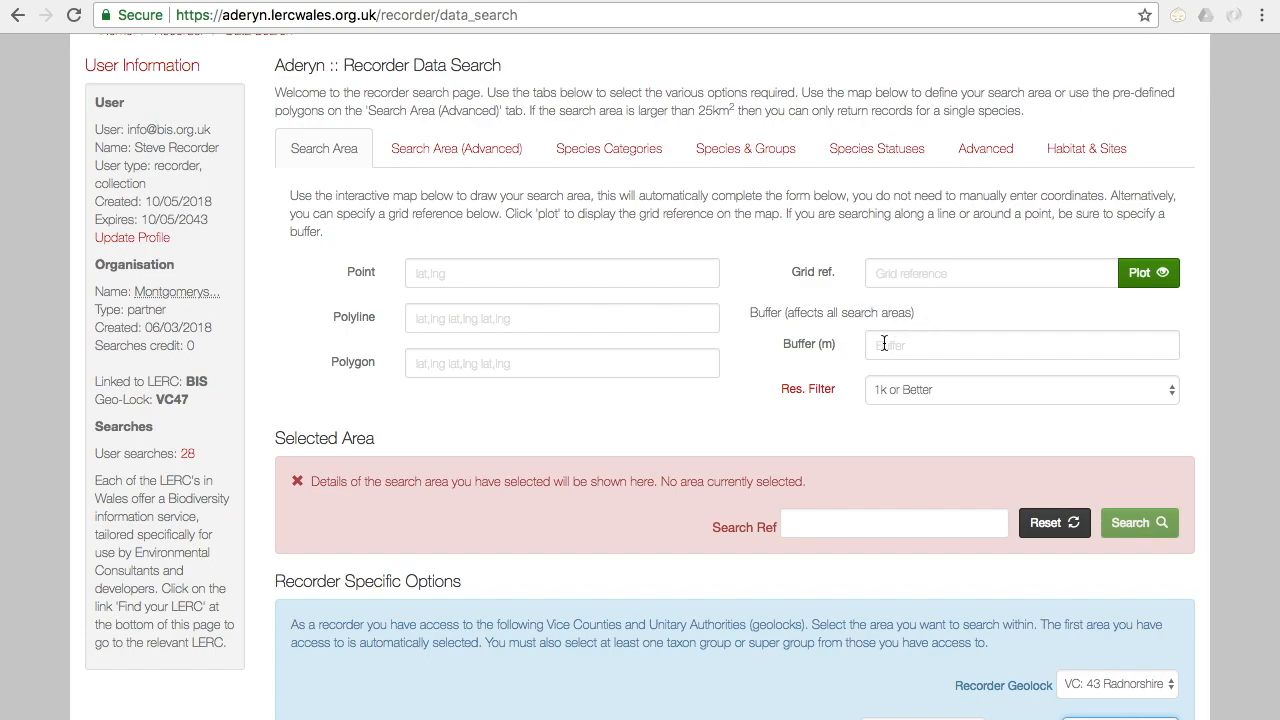
{"action": "scroll", "coordinate": [1252, 345], "scroll_direction": "down", "scroll_amount": 10}
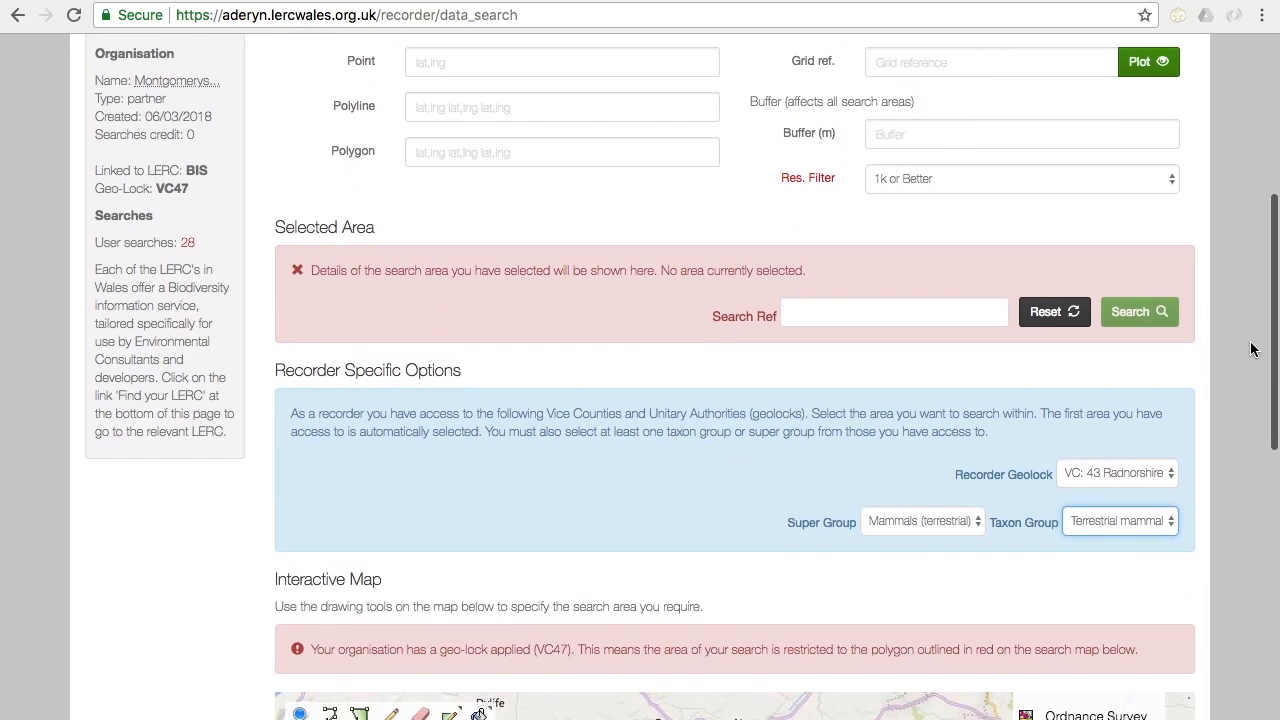
Step: Draw and finish a search polygon of about 0.17 km² along the railway from Penybont Station to the tunnel on the Ordnance Survey map
{"action": "scroll", "coordinate": [1250, 349], "scroll_direction": "down", "scroll_amount": 1}
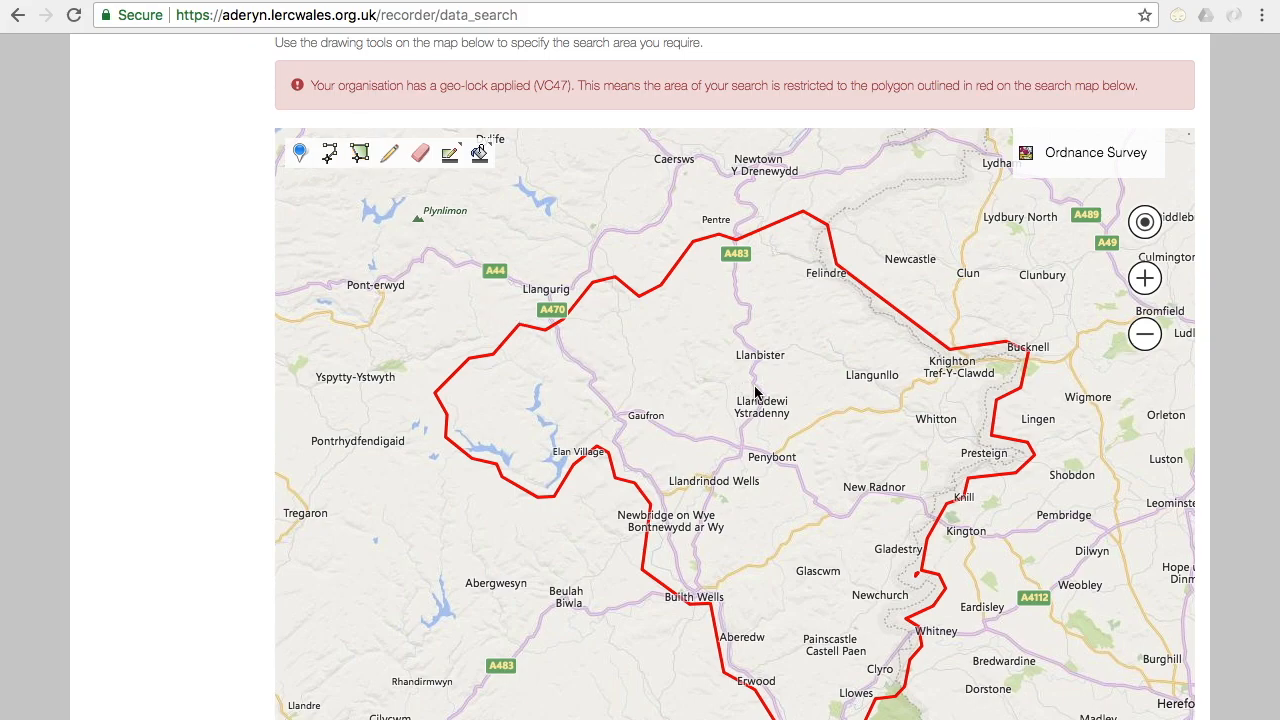
{"action": "scroll", "coordinate": [759, 450], "scroll_direction": "up", "scroll_amount": 5}
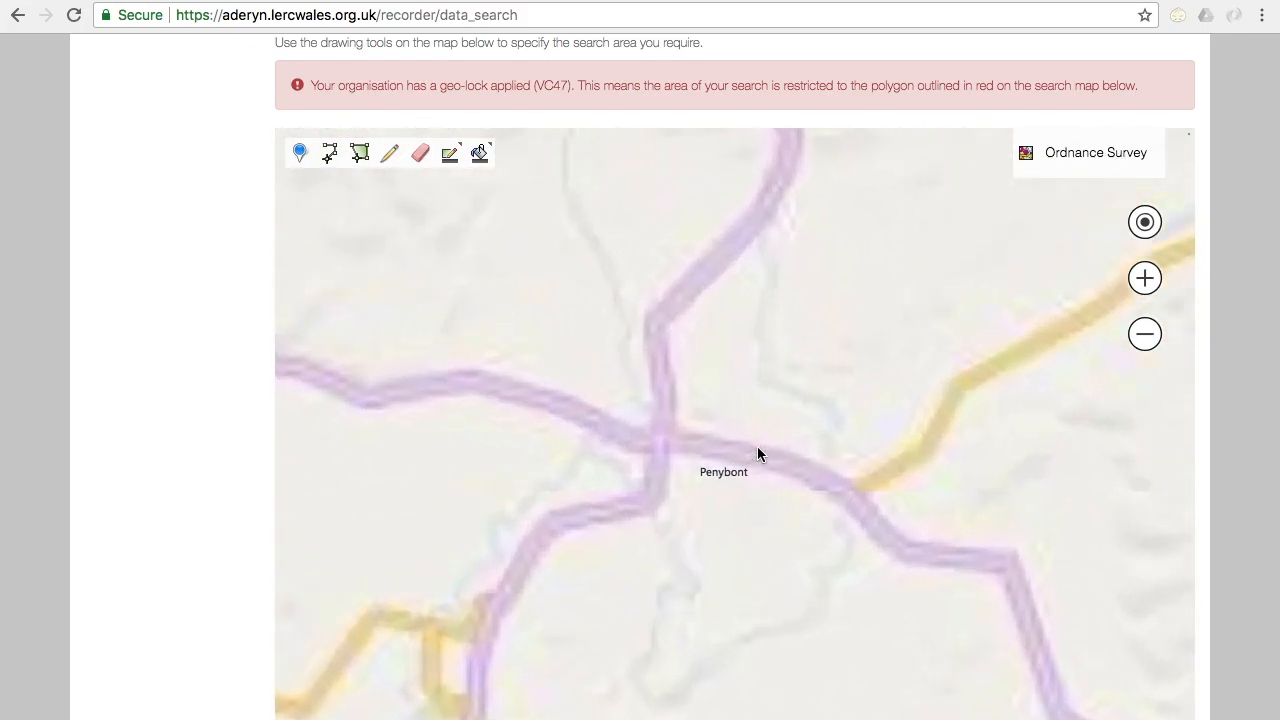
{"action": "scroll", "coordinate": [757, 453], "scroll_direction": "down", "scroll_amount": 2}
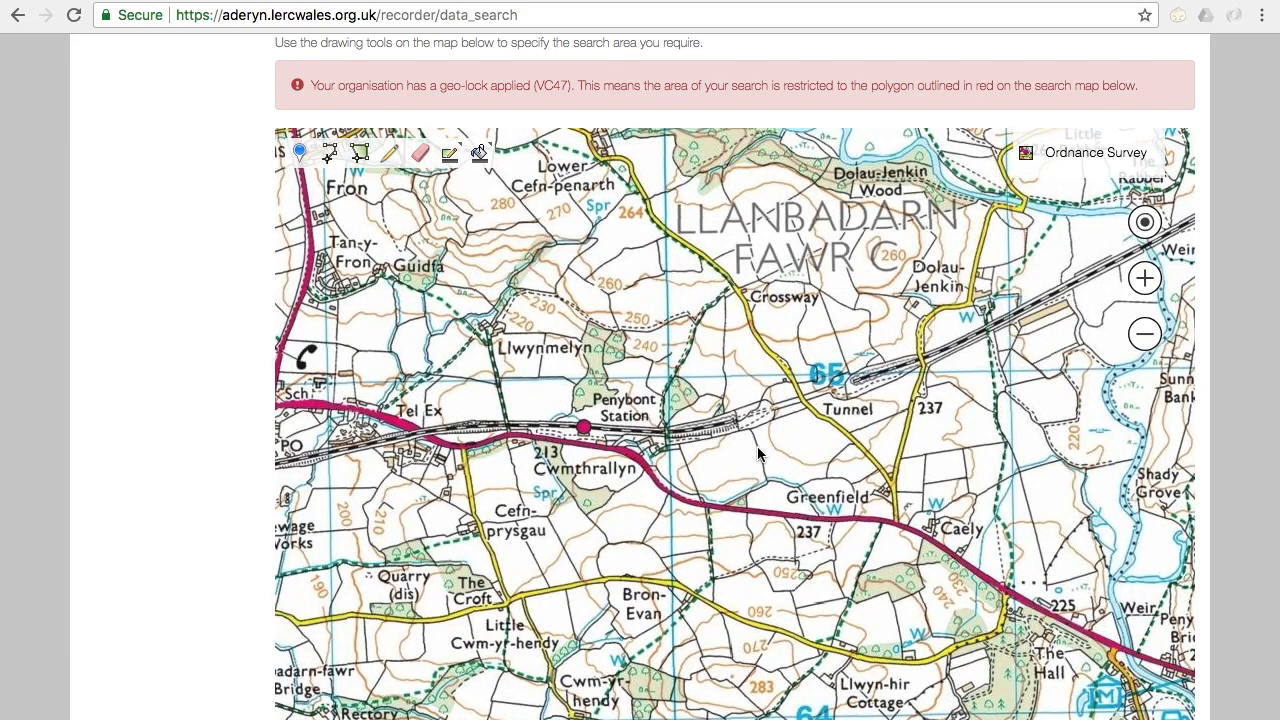
{"action": "left_click", "coordinate": [360, 156]}
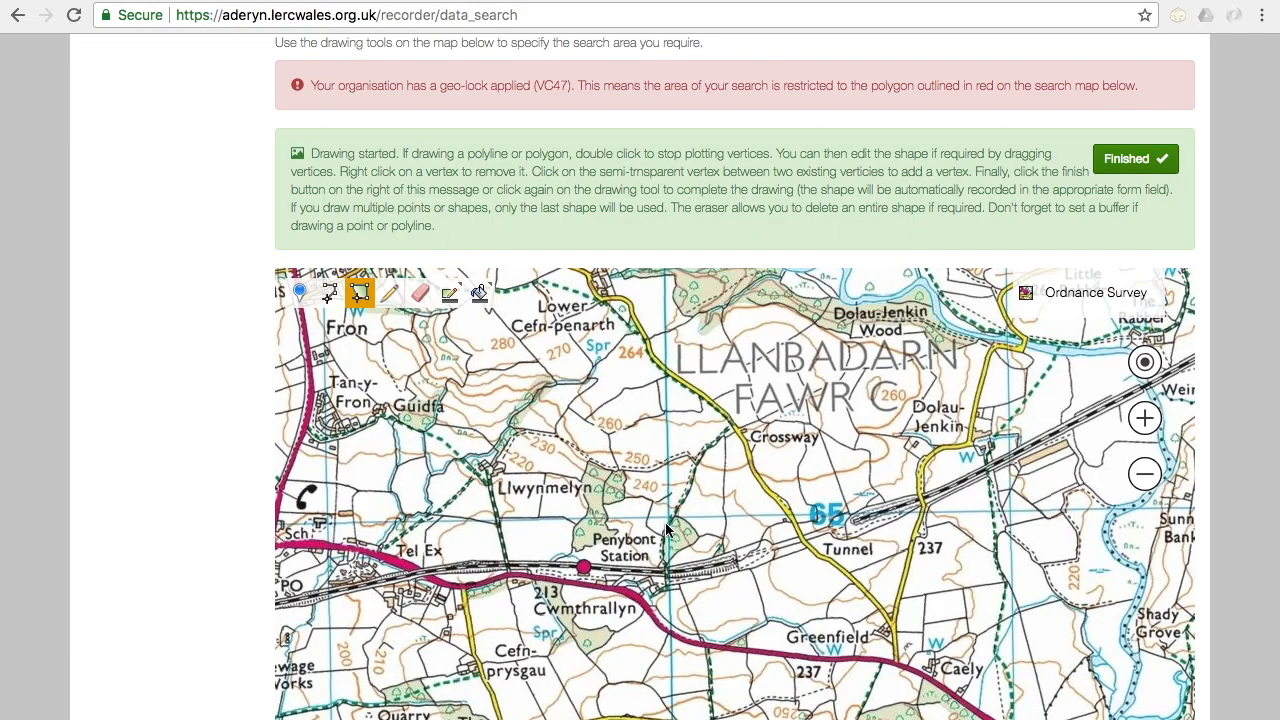
{"action": "left_click", "coordinate": [505, 531]}
{"action": "left_click", "coordinate": [700, 547]}
{"action": "left_click", "coordinate": [766, 529]}
{"action": "left_click", "coordinate": [849, 502]}
{"action": "left_click", "coordinate": [867, 546]}
{"action": "left_click", "coordinate": [728, 590]}
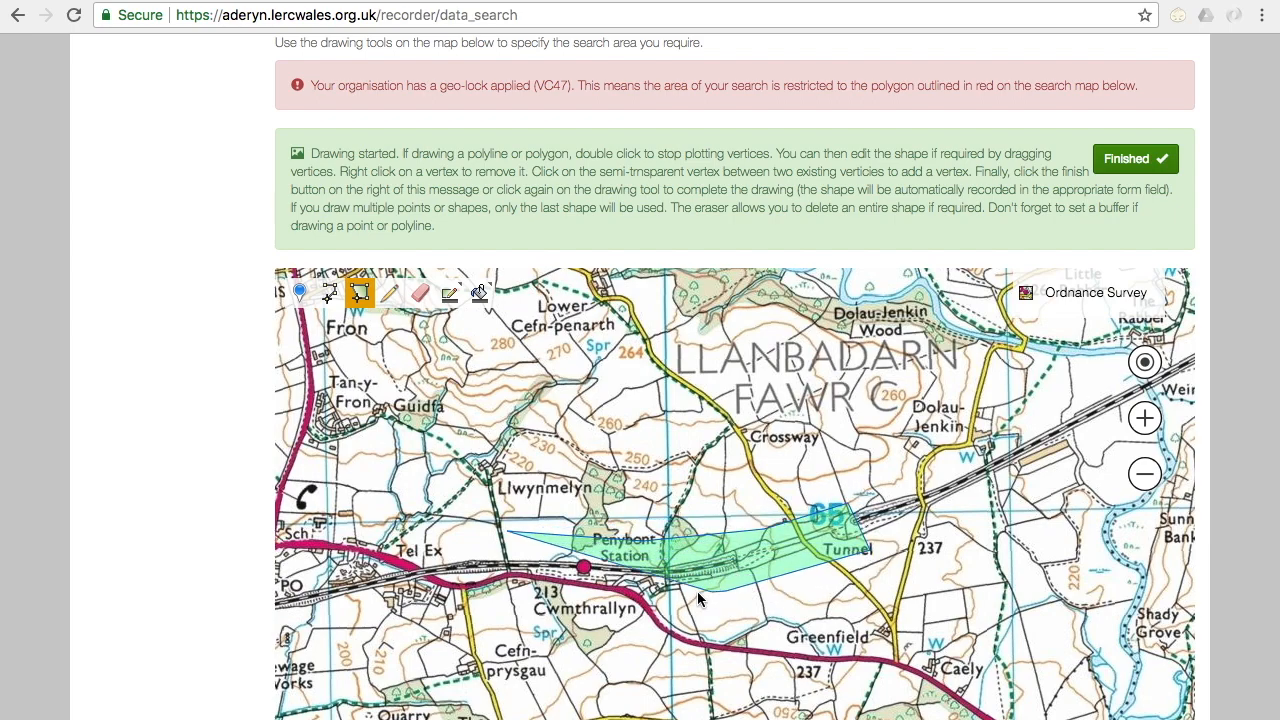
{"action": "double_click", "coordinate": [509, 591]}
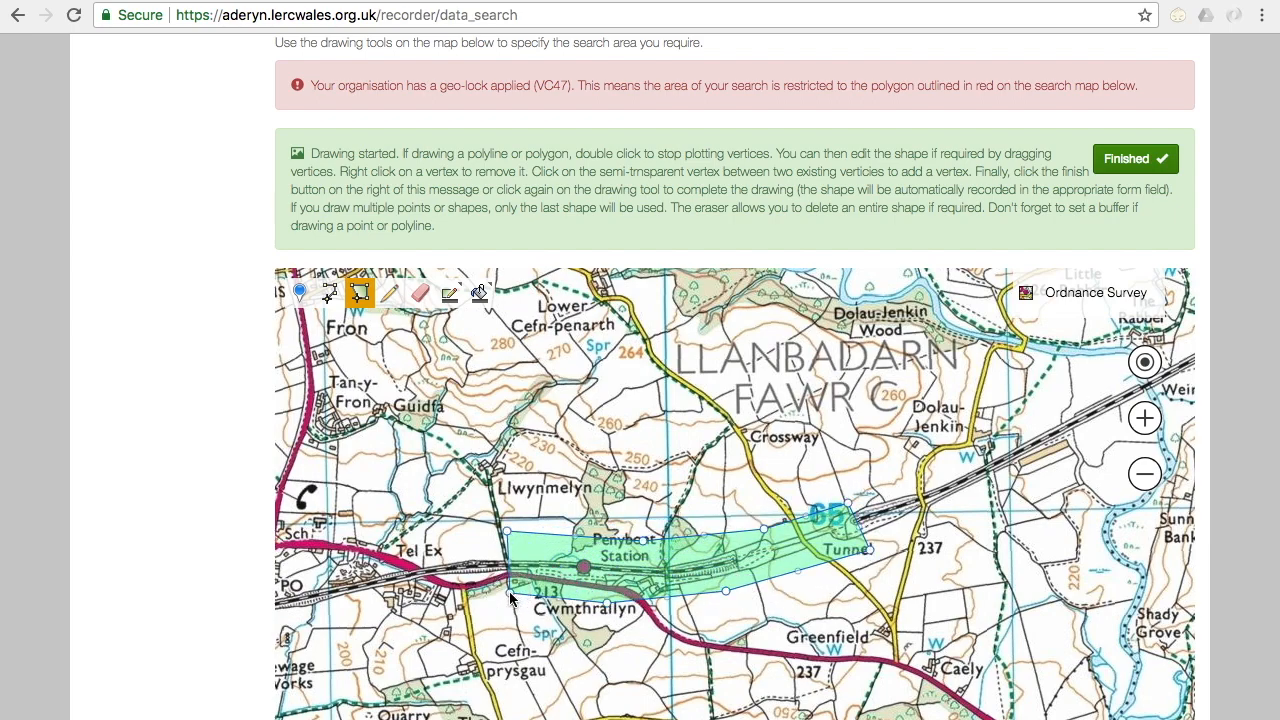
{"action": "left_click", "coordinate": [1120, 162]}
Step: Set the buffer around the drawn polygon to 100 m
{"action": "scroll", "coordinate": [1245, 208], "scroll_direction": "up", "scroll_amount": 2}
{"action": "scroll", "coordinate": [1245, 208], "scroll_direction": "up", "scroll_amount": 5}
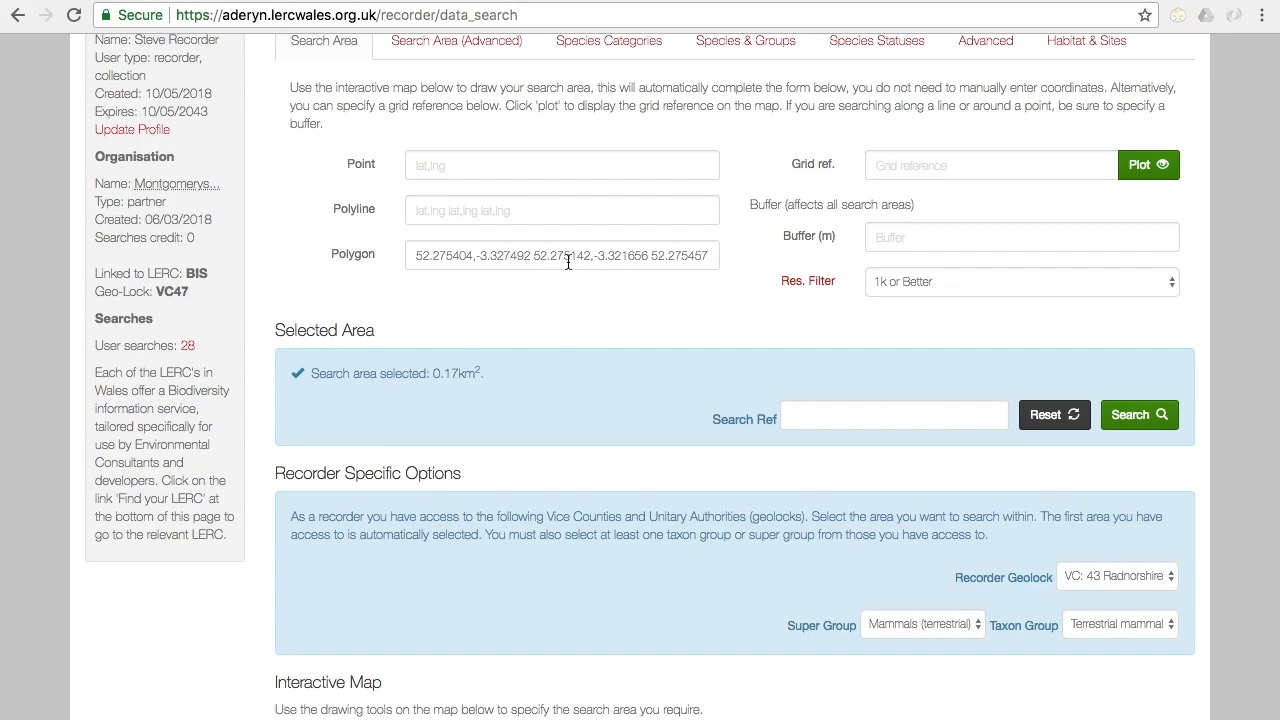
{"action": "left_click", "coordinate": [974, 234]}
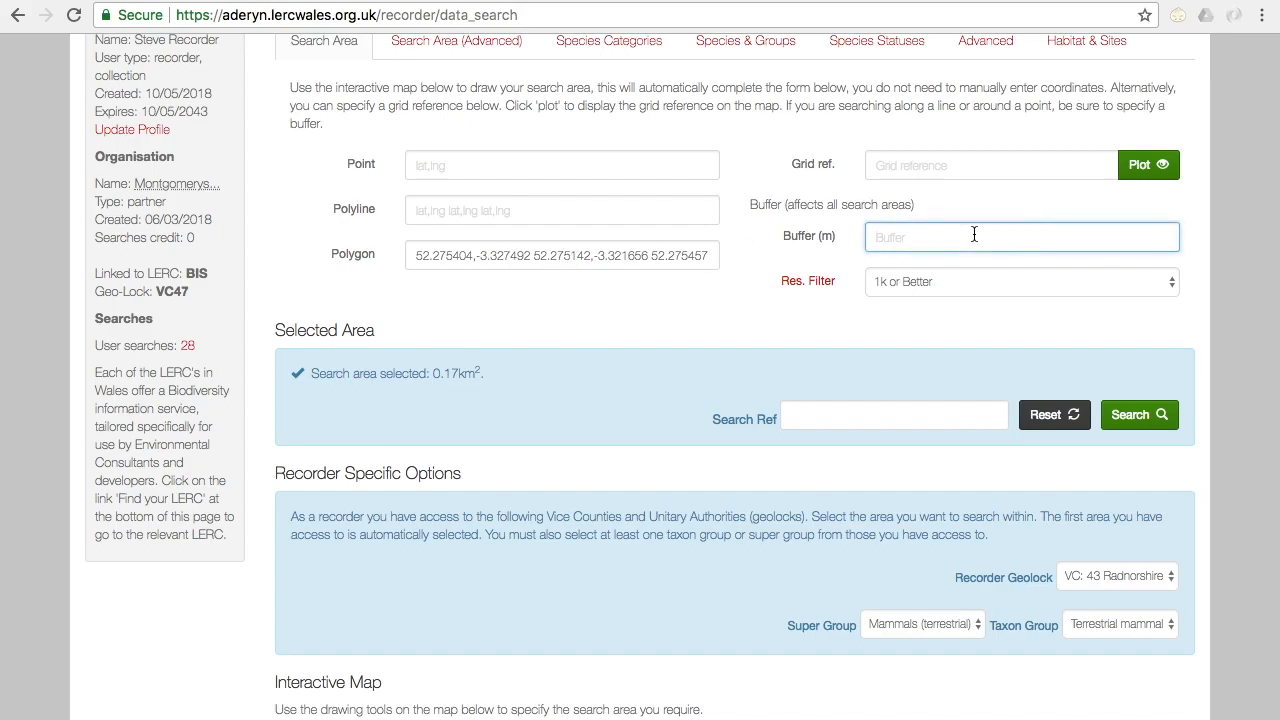
{"action": "type", "text": "100"}
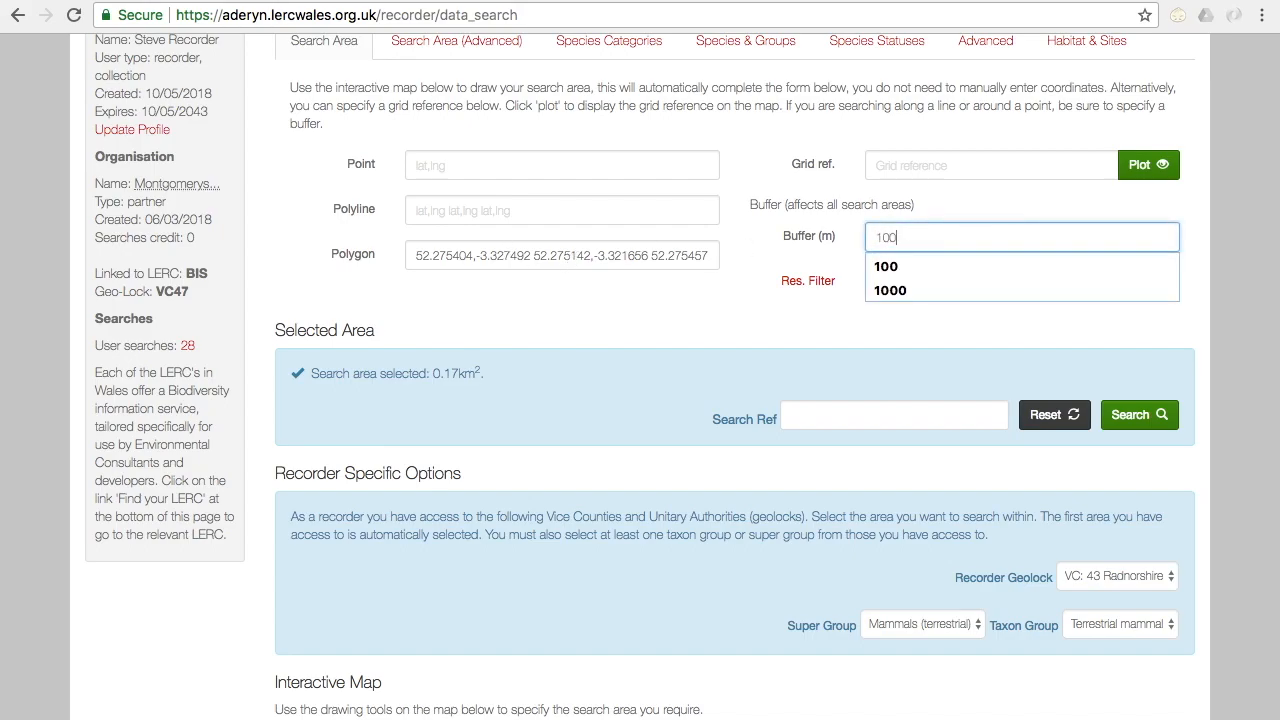
{"action": "left_click", "coordinate": [928, 343]}
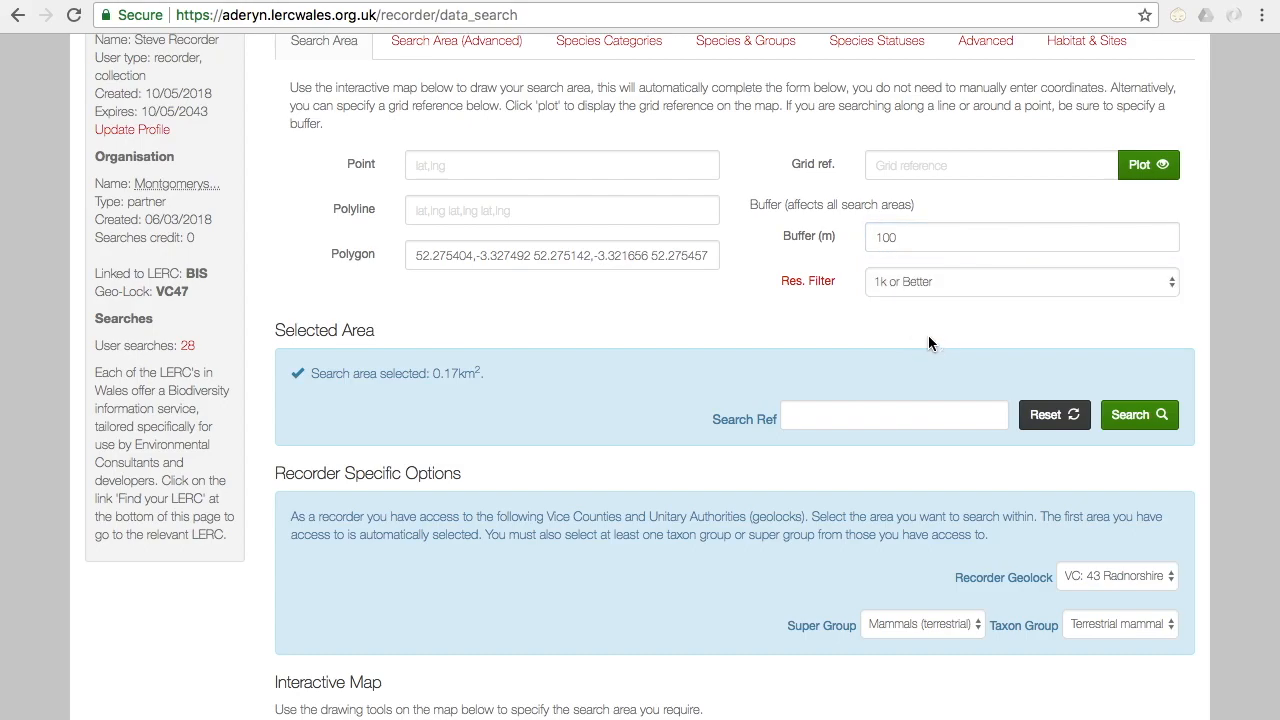
Step: Run the data search with the search reference left blank, and review the results overview and search location map
{"action": "scroll", "coordinate": [928, 343], "scroll_direction": "up", "scroll_amount": 2}
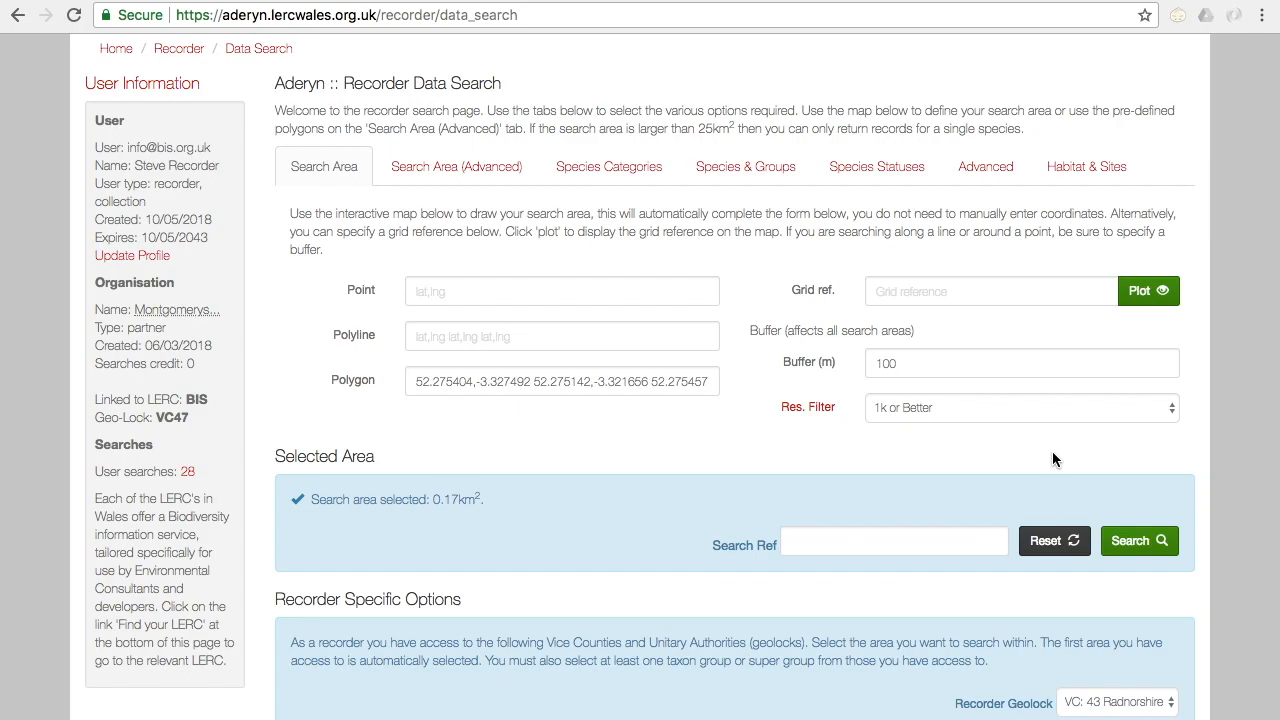
{"action": "left_click", "coordinate": [923, 544]}
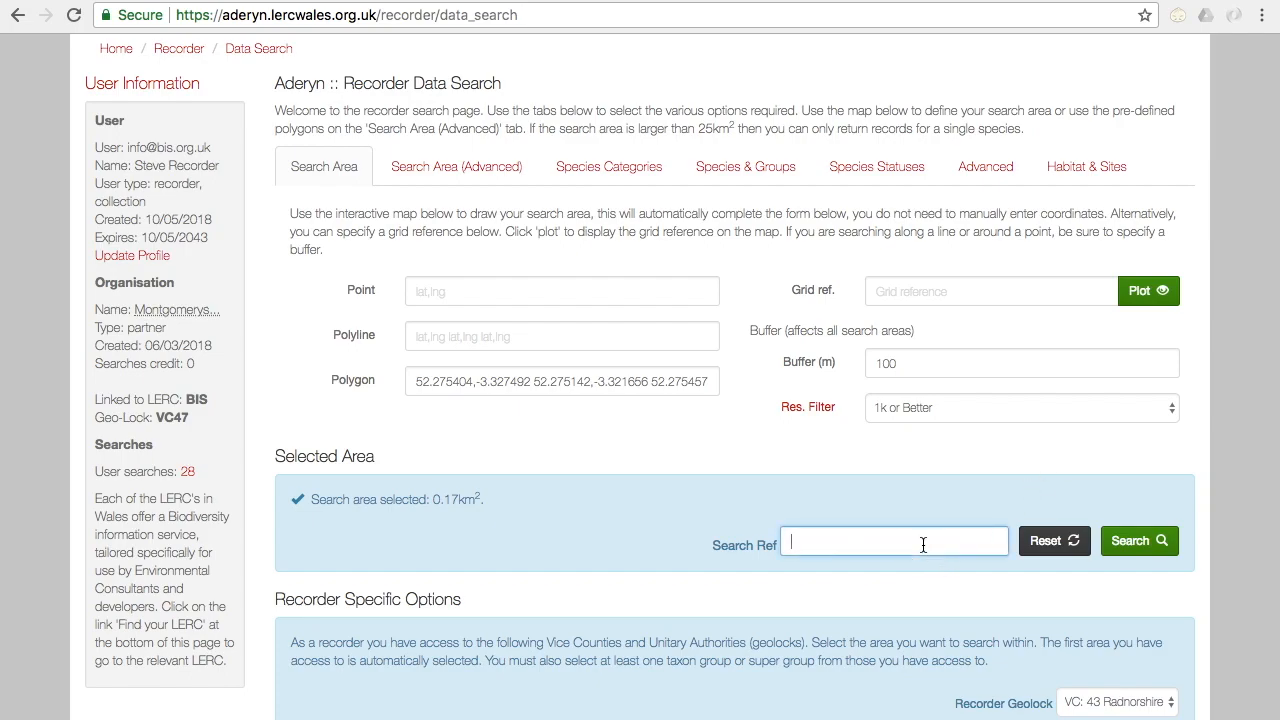
{"action": "left_click", "coordinate": [1154, 555]}
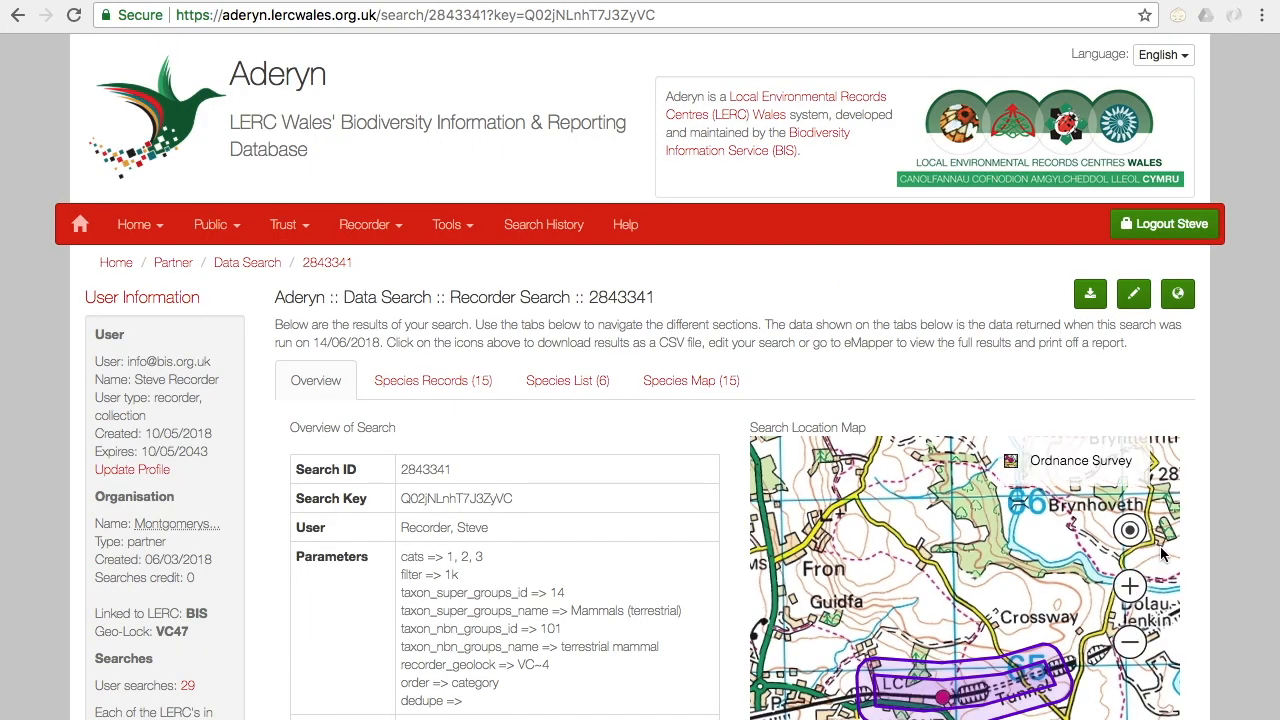
{"action": "scroll", "coordinate": [1230, 556], "scroll_direction": "down", "scroll_amount": 2}
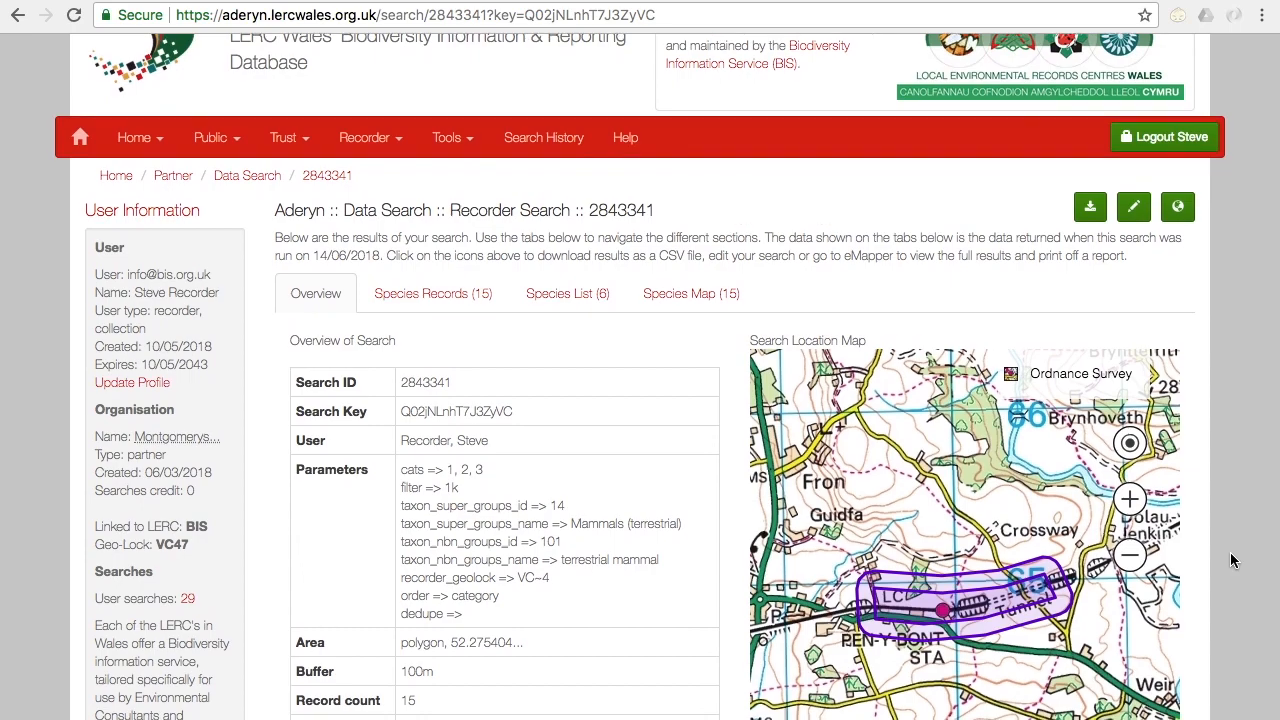
{"action": "scroll", "coordinate": [1230, 556], "scroll_direction": "down", "scroll_amount": 2}
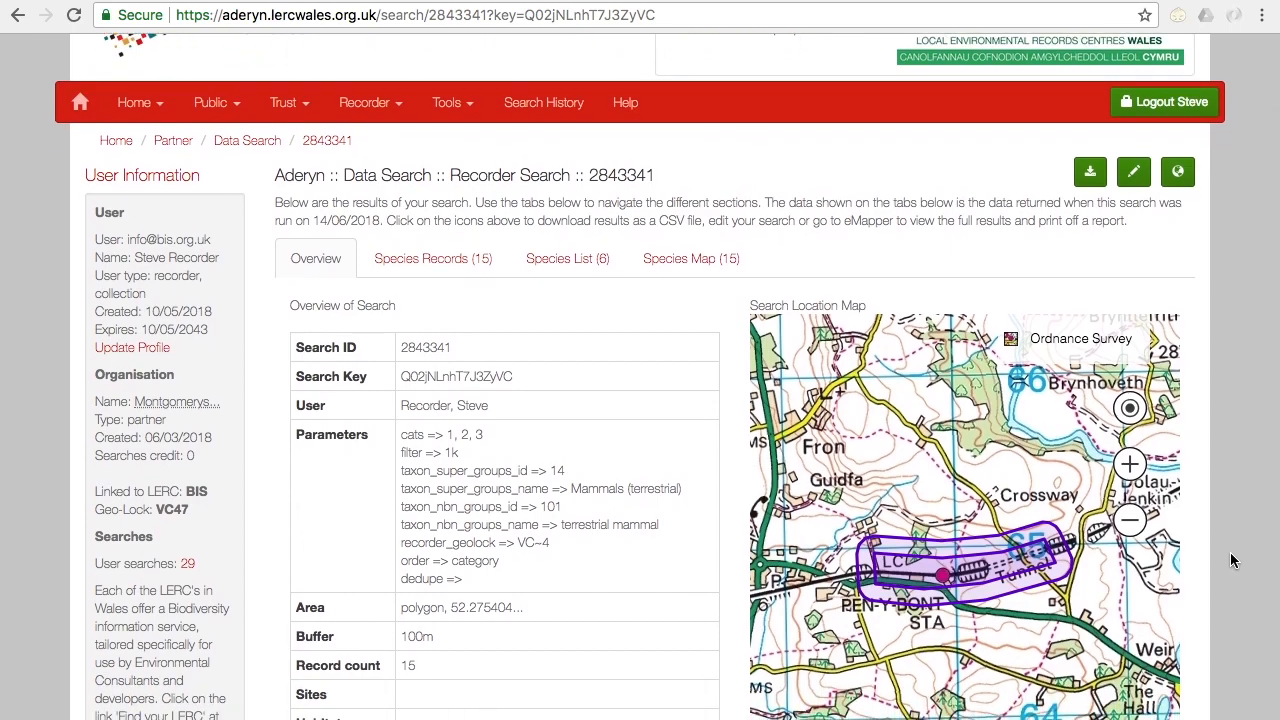
{"action": "scroll", "coordinate": [1230, 560], "scroll_direction": "up", "scroll_amount": 3}
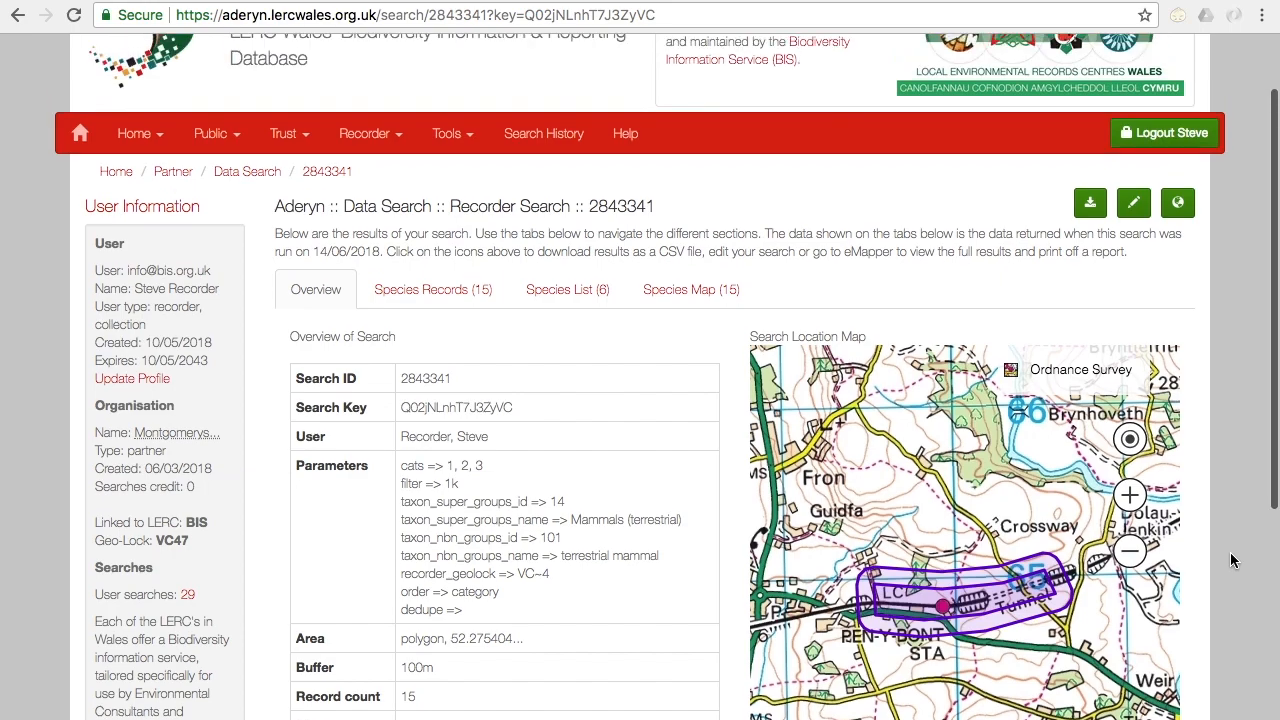
{"action": "scroll", "coordinate": [1230, 552], "scroll_direction": "up", "scroll_amount": 1}
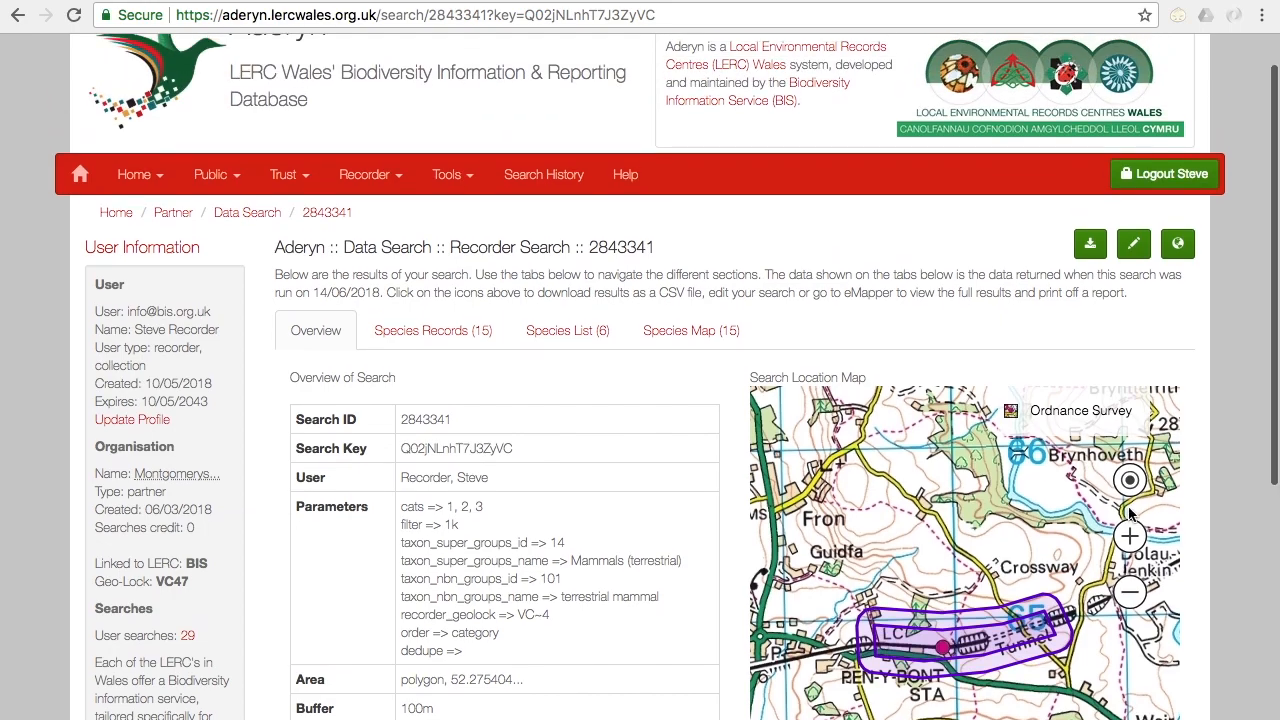
Step: Open a new, blank recorder Data Search page
{"action": "left_click", "coordinate": [380, 185]}
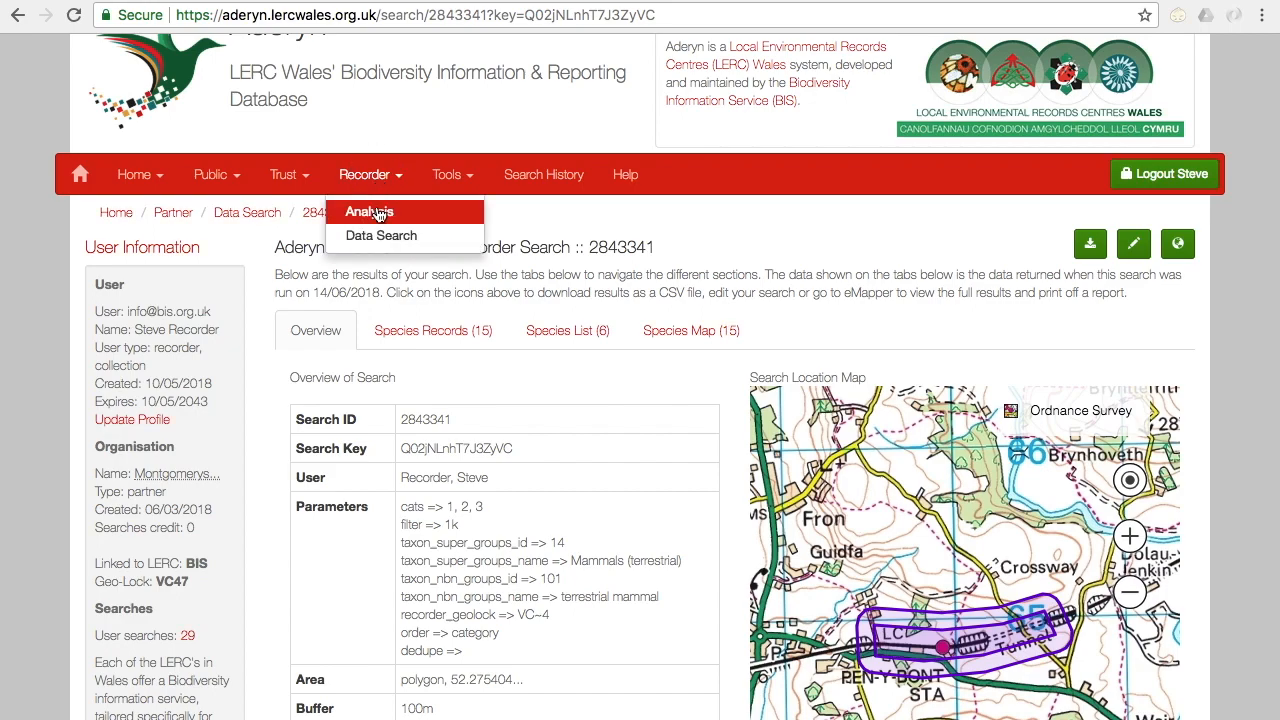
{"action": "left_click", "coordinate": [373, 237]}
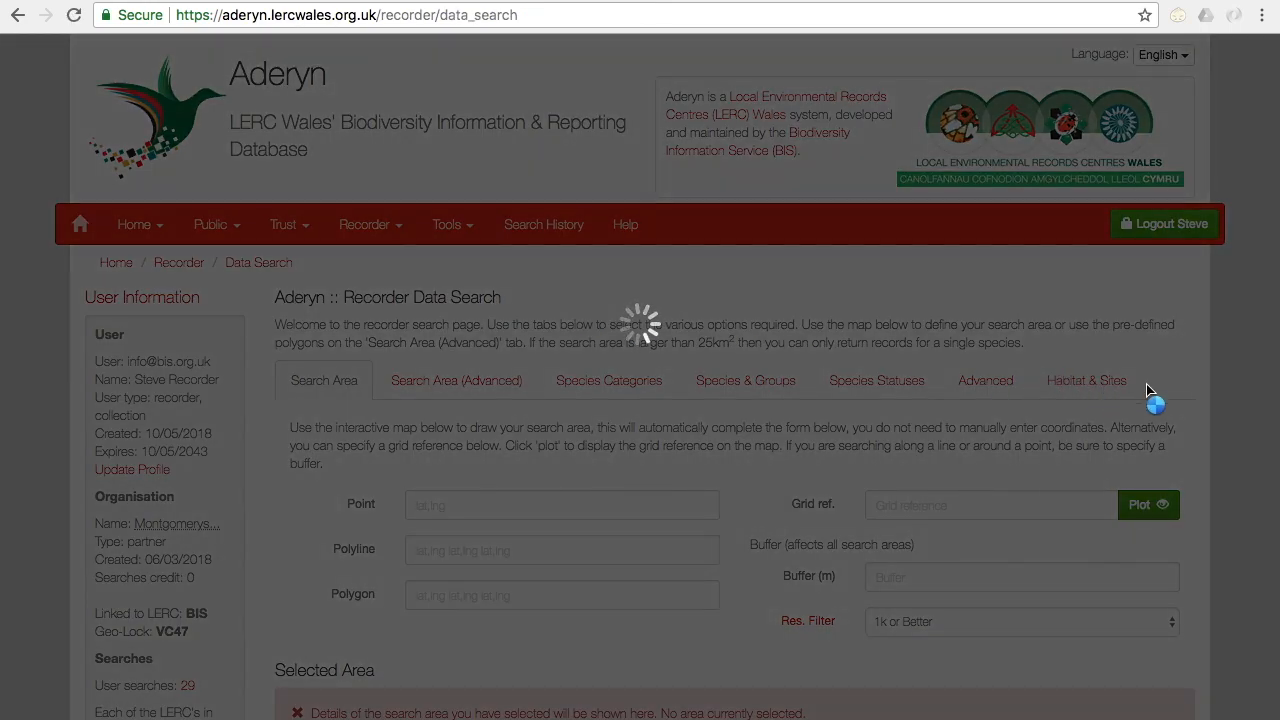
Step: Set the recorder search's super group to Birds and its taxon group to Bird, keeping the Breconshire geolock
{"action": "scroll", "coordinate": [1256, 528], "scroll_direction": "down", "scroll_amount": 5}
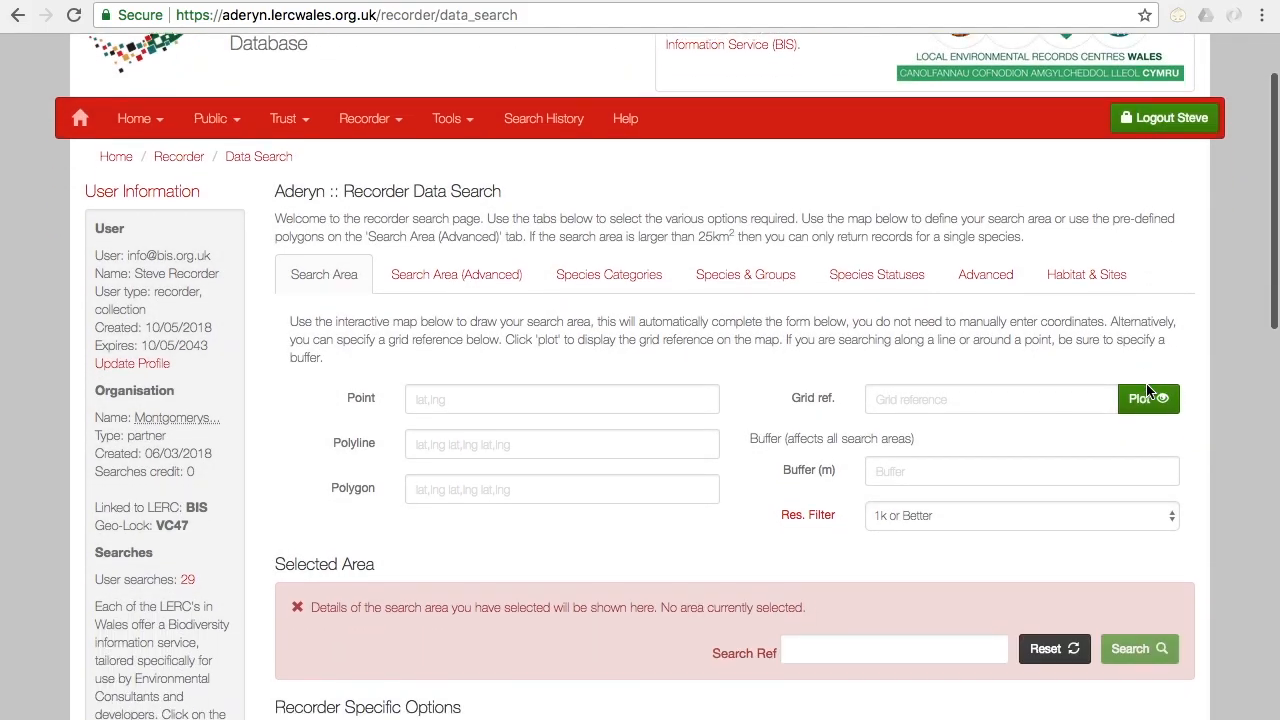
{"action": "scroll", "coordinate": [1256, 528], "scroll_direction": "down", "scroll_amount": 2}
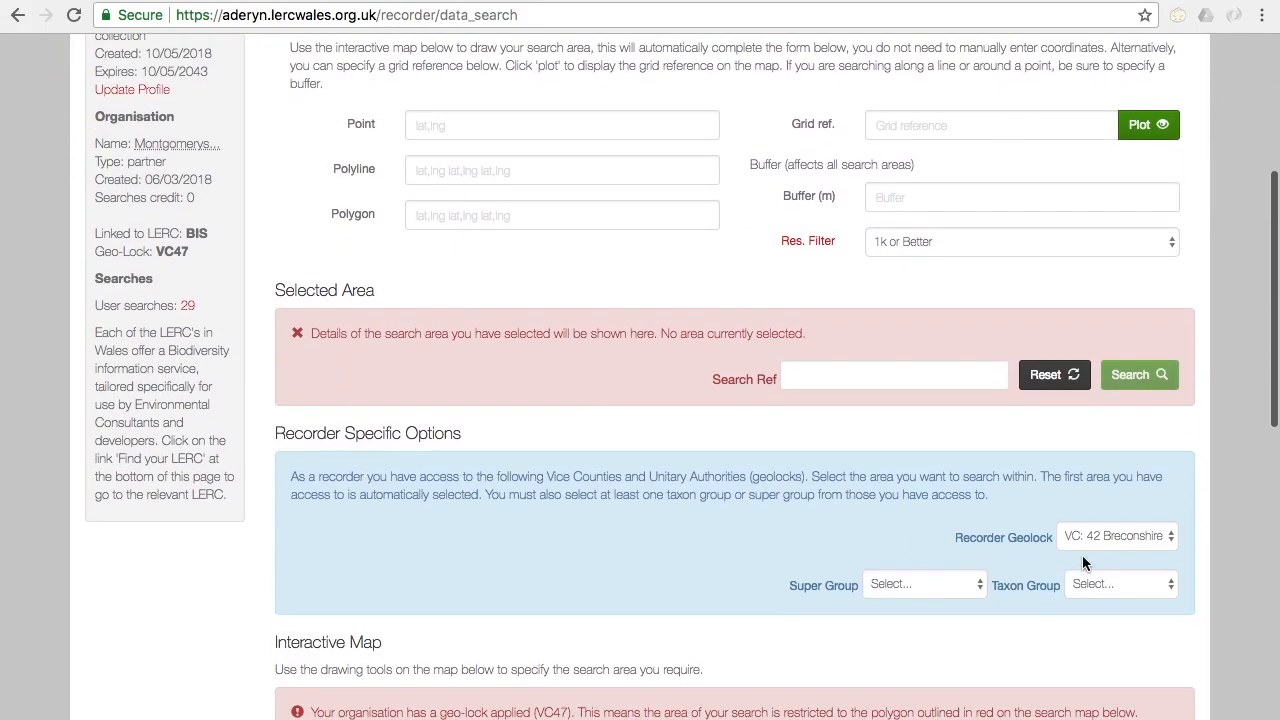
{"action": "left_click", "coordinate": [940, 585]}
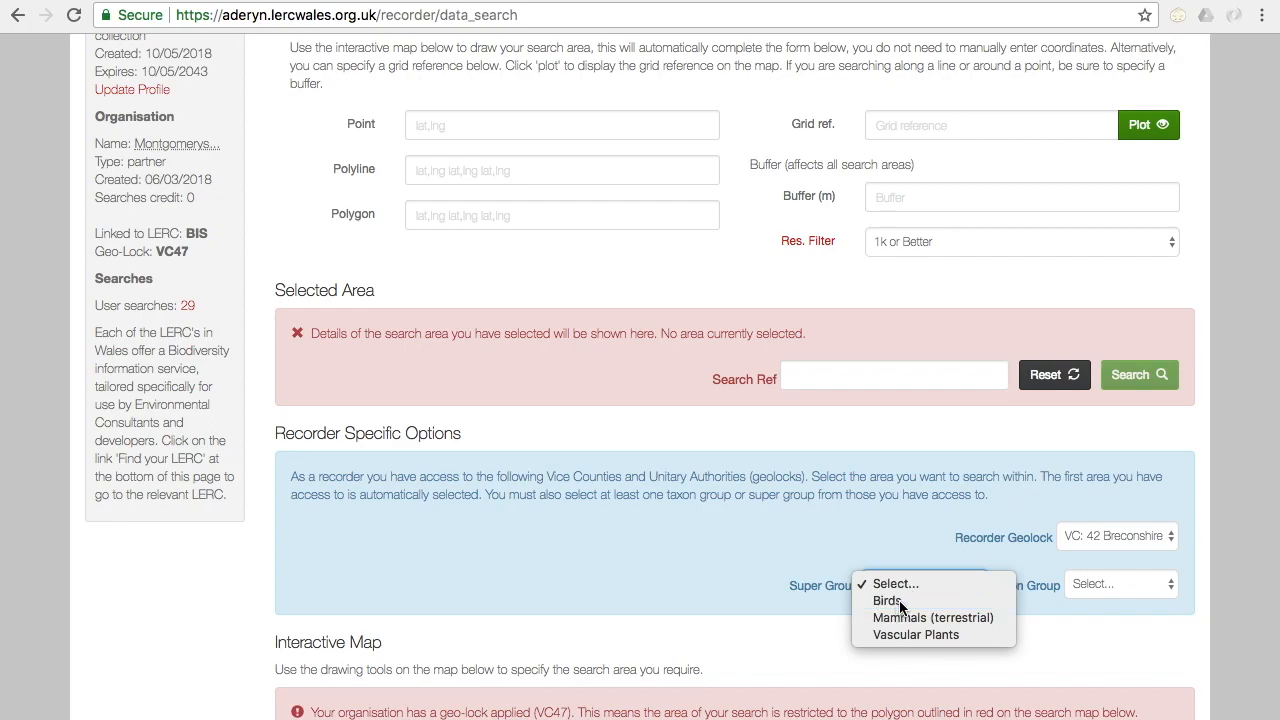
{"action": "left_click", "coordinate": [902, 601]}
{"action": "left_click", "coordinate": [1147, 587]}
{"action": "left_click", "coordinate": [1157, 585]}
Step: Place a search point on the fort at Coed Fenni-fach, west of Brecon, and finish the drawing
{"action": "scroll", "coordinate": [1214, 548], "scroll_direction": "up", "scroll_amount": 3}
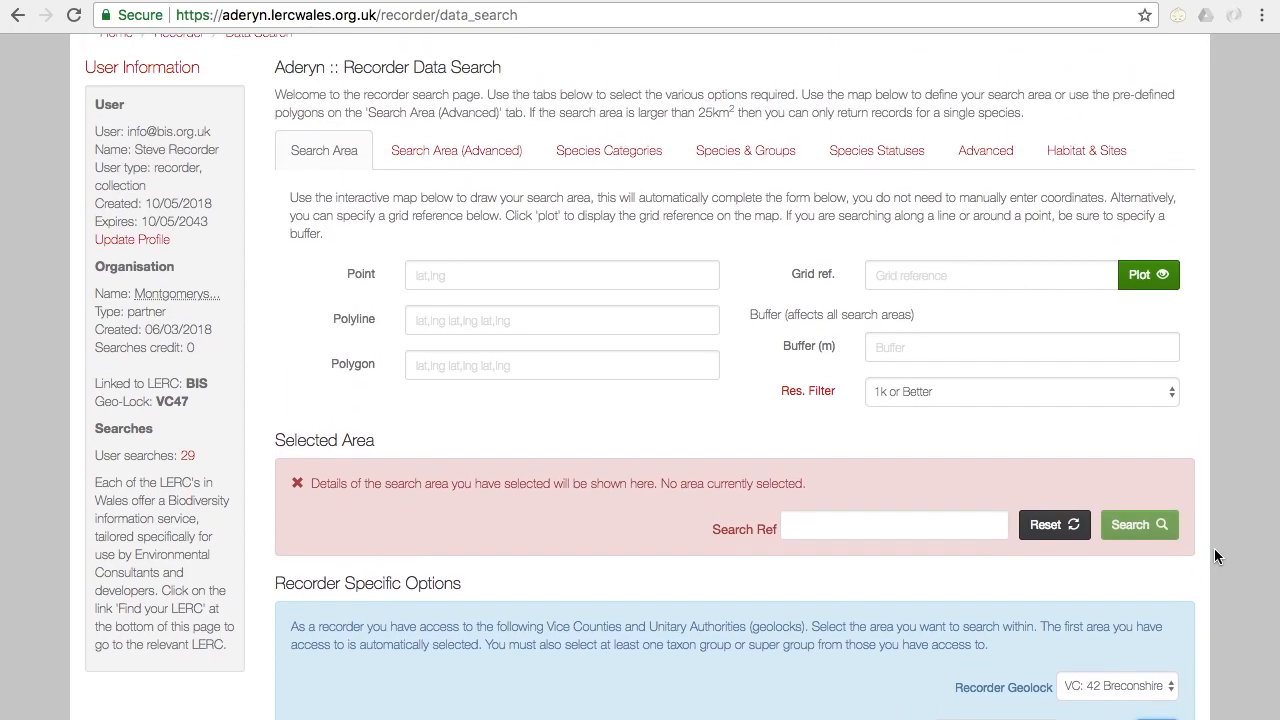
{"action": "scroll", "coordinate": [1214, 548], "scroll_direction": "down", "scroll_amount": 9}
{"action": "scroll", "coordinate": [1214, 557], "scroll_direction": "down", "scroll_amount": 3}
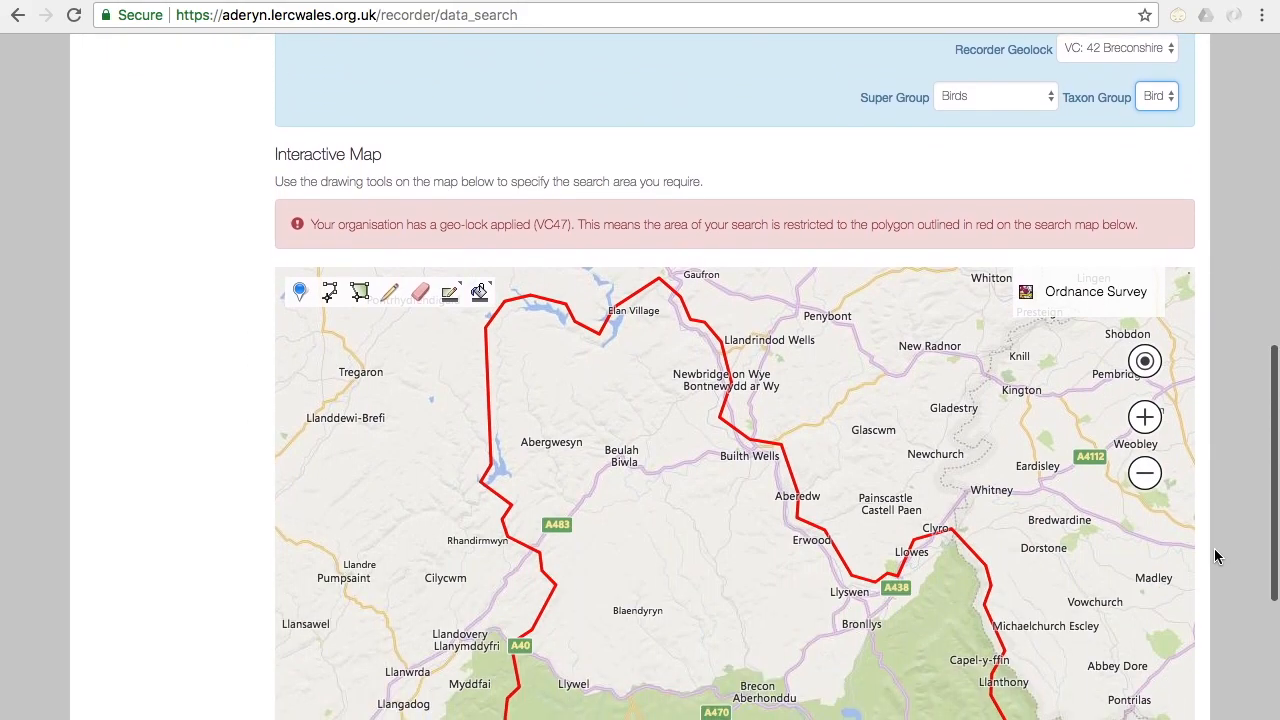
{"action": "scroll", "coordinate": [1214, 557], "scroll_direction": "down", "scroll_amount": 4}
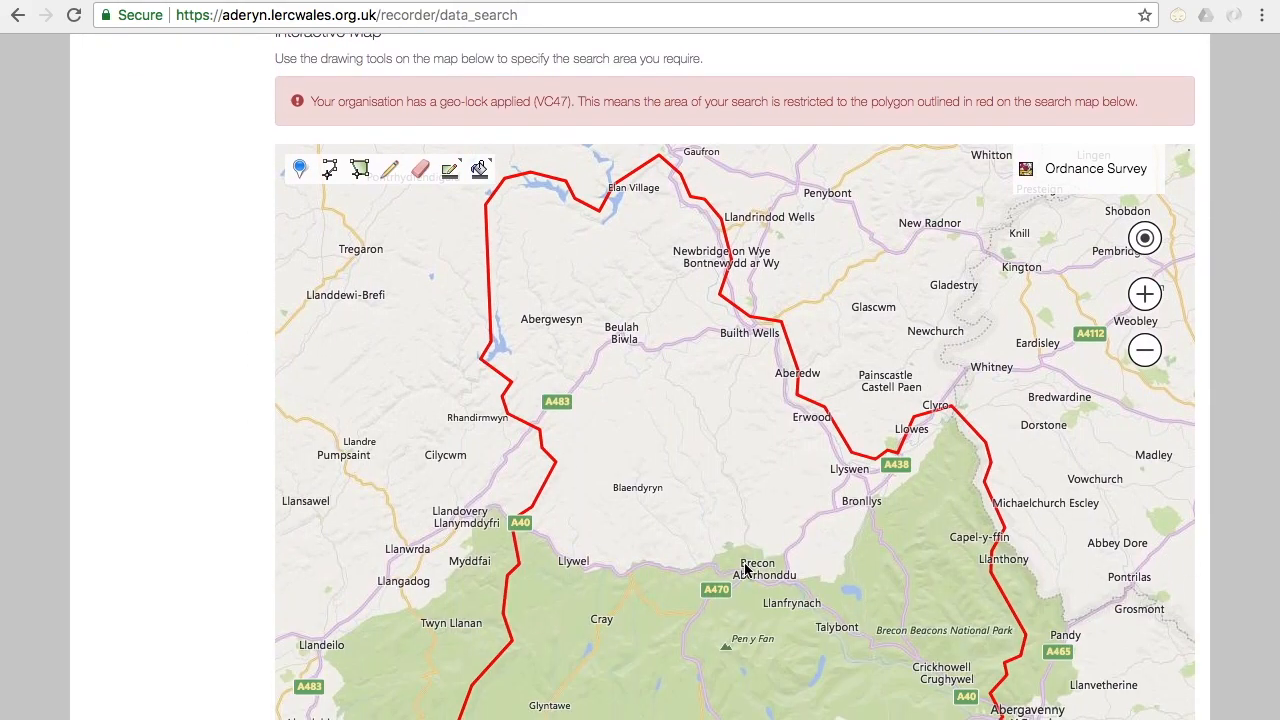
{"action": "scroll", "coordinate": [744, 566], "scroll_direction": "up", "scroll_amount": 3}
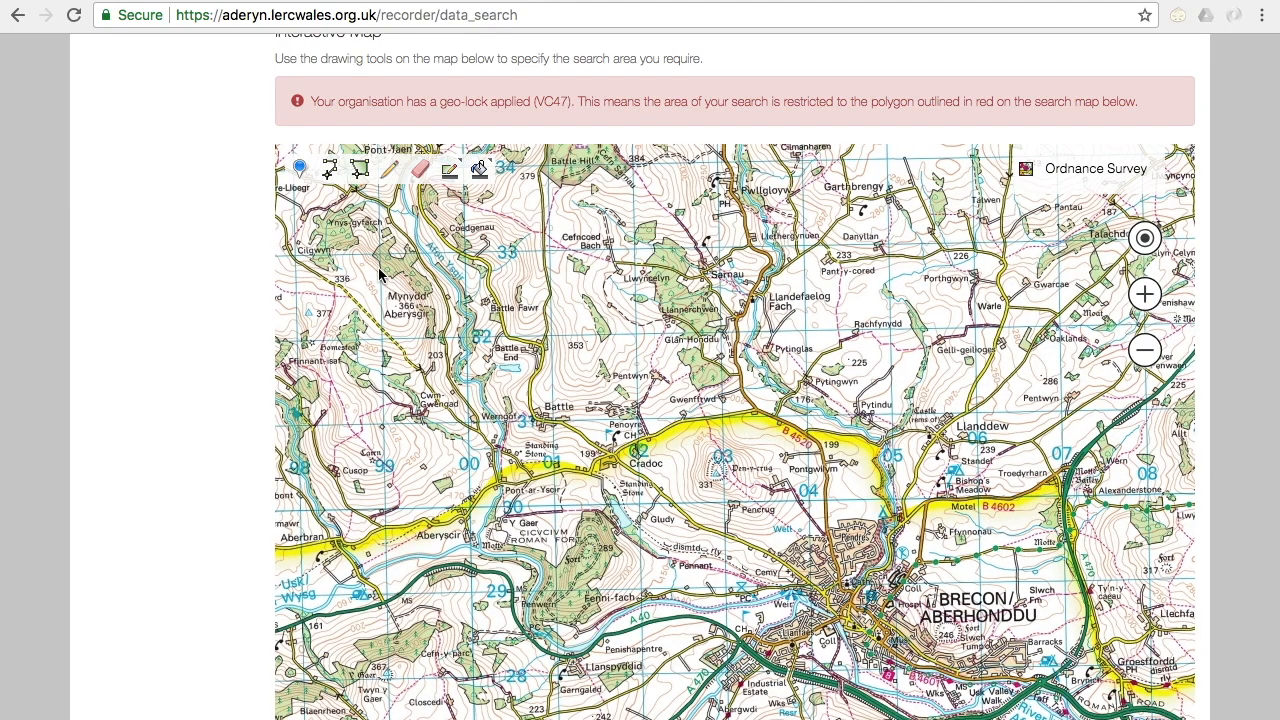
{"action": "left_click", "coordinate": [305, 174]}
{"action": "left_click", "coordinate": [590, 553]}
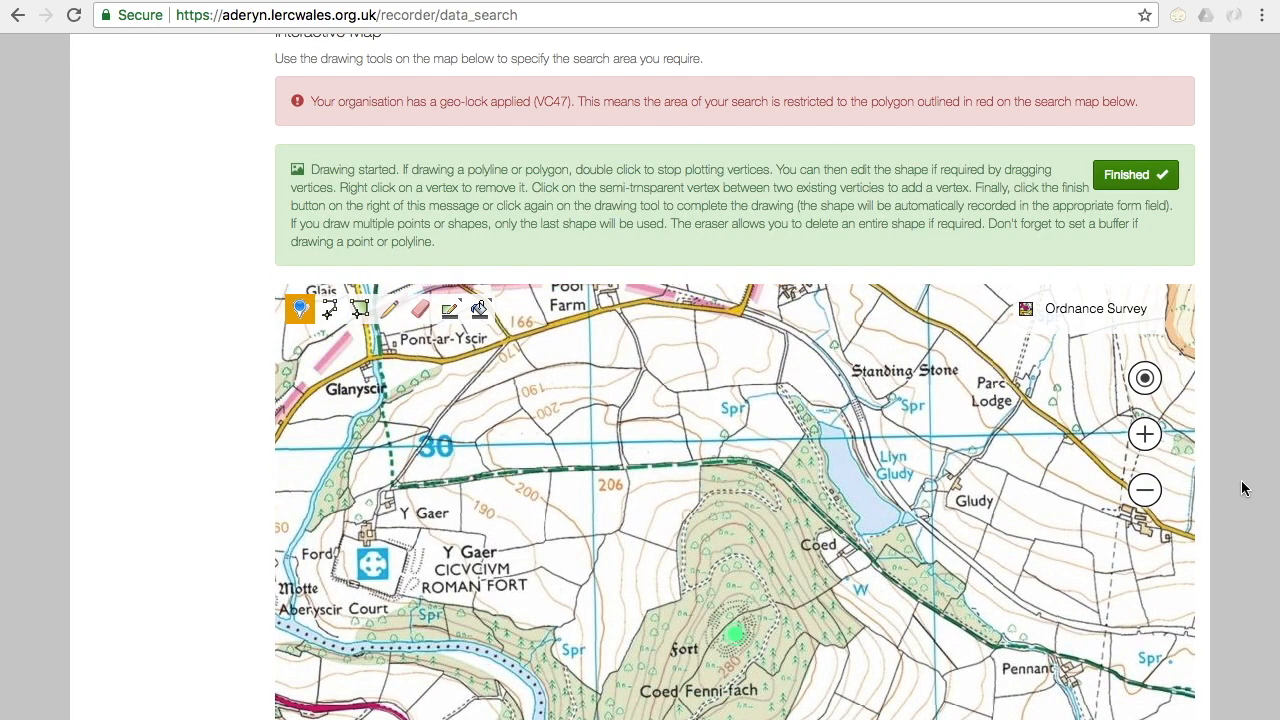
{"action": "left_click", "coordinate": [1116, 175]}
Step: Set the buffer around the fort point to 250 m
{"action": "scroll", "coordinate": [1256, 286], "scroll_direction": "up", "scroll_amount": 3}
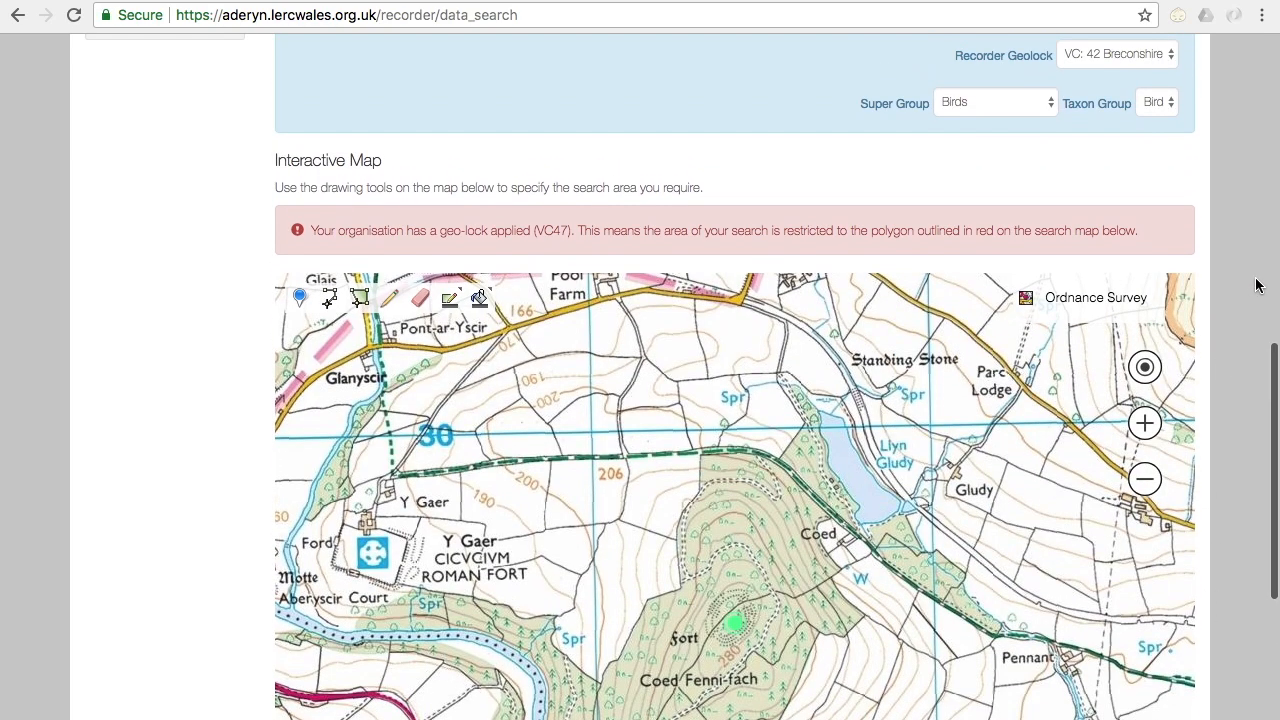
{"action": "scroll", "coordinate": [1256, 286], "scroll_direction": "up", "scroll_amount": 5}
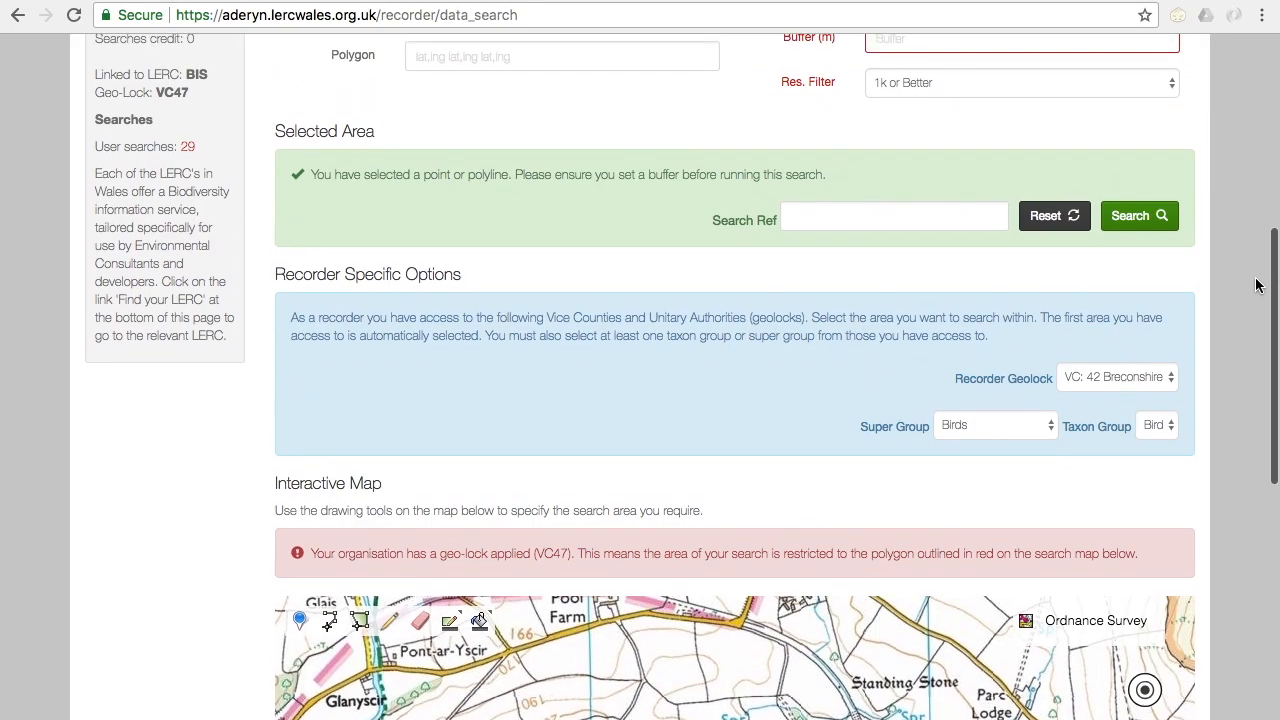
{"action": "scroll", "coordinate": [1256, 286], "scroll_direction": "up", "scroll_amount": 3}
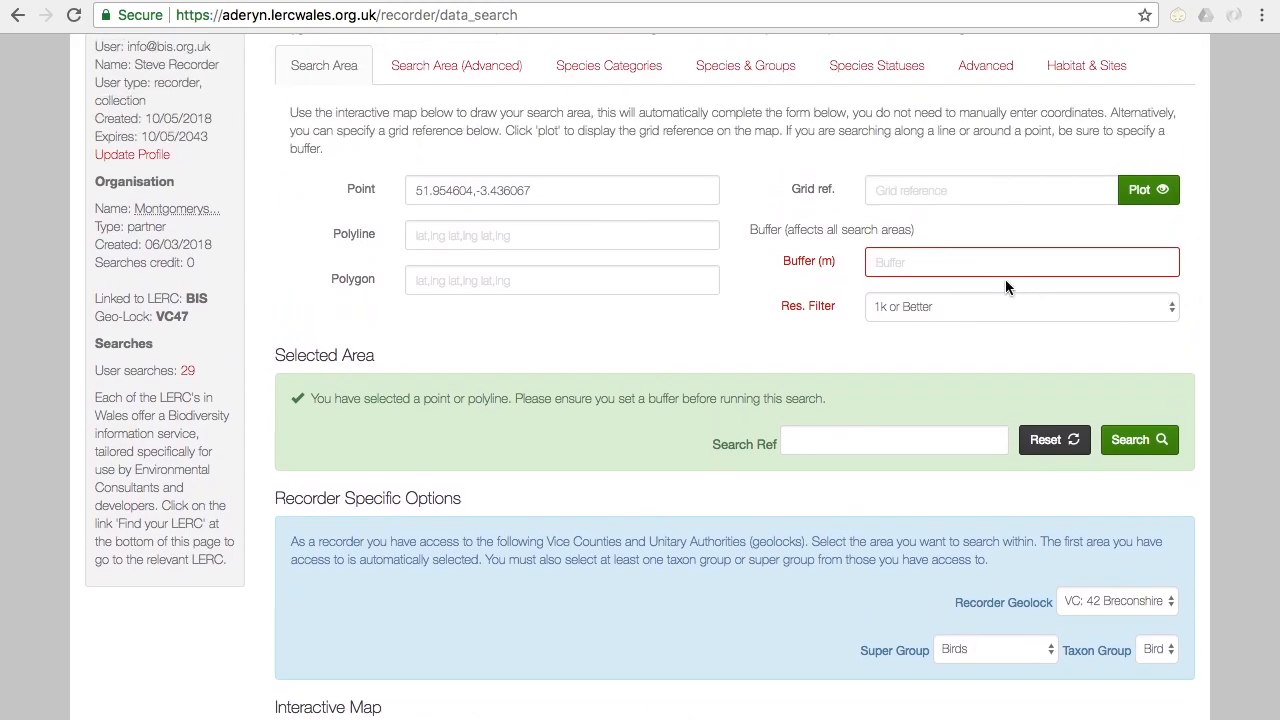
{"action": "left_click", "coordinate": [990, 262]}
{"action": "type", "text": "24"}
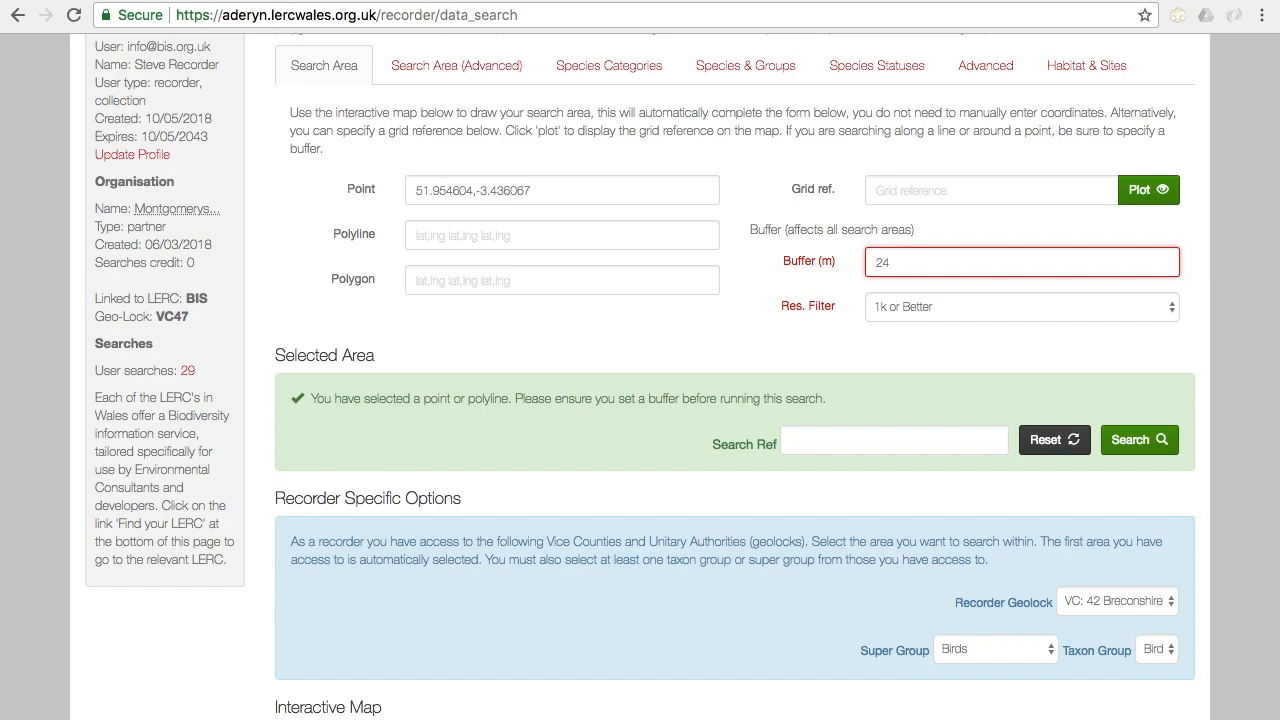
{"action": "key", "text": "BackSpace"}
{"action": "type", "text": "5"}
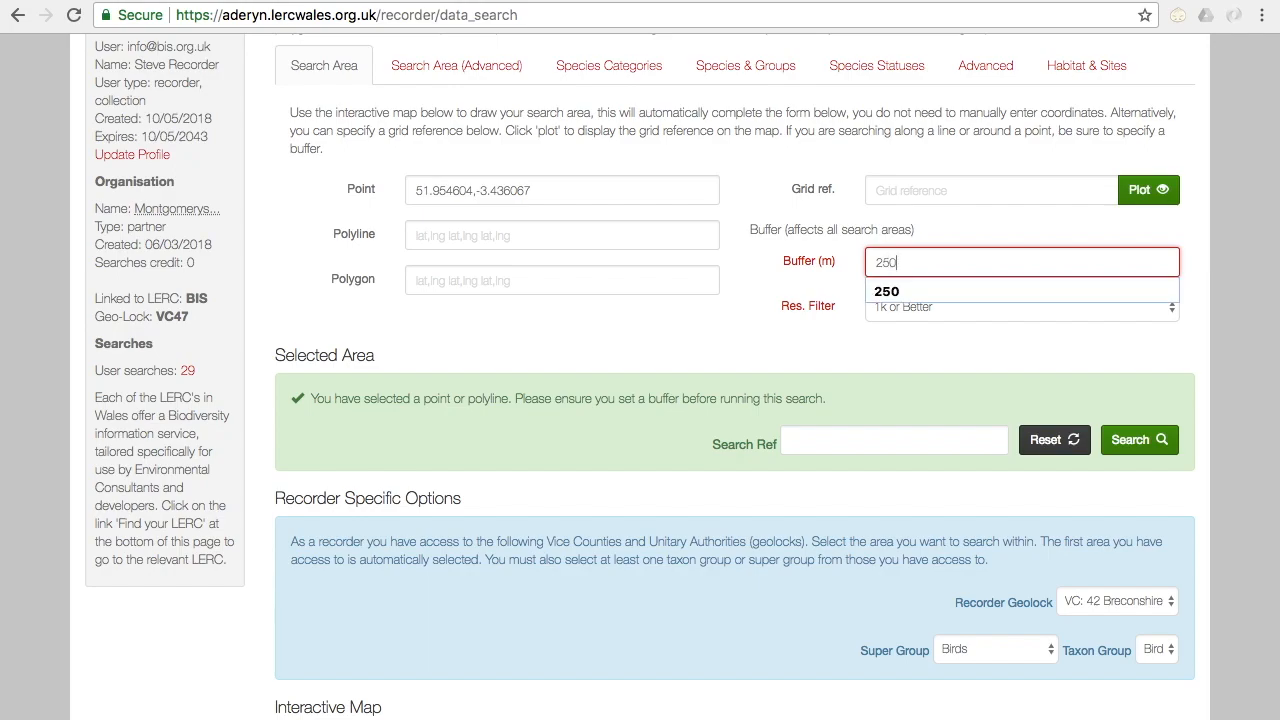
{"action": "type", "text": "0"}
{"action": "left_click", "coordinate": [760, 333]}
Step: Restrict the search's species categories to Other Species, excluding priority, conservation concern and locally important species
{"action": "scroll", "coordinate": [764, 333], "scroll_direction": "up", "scroll_amount": 3}
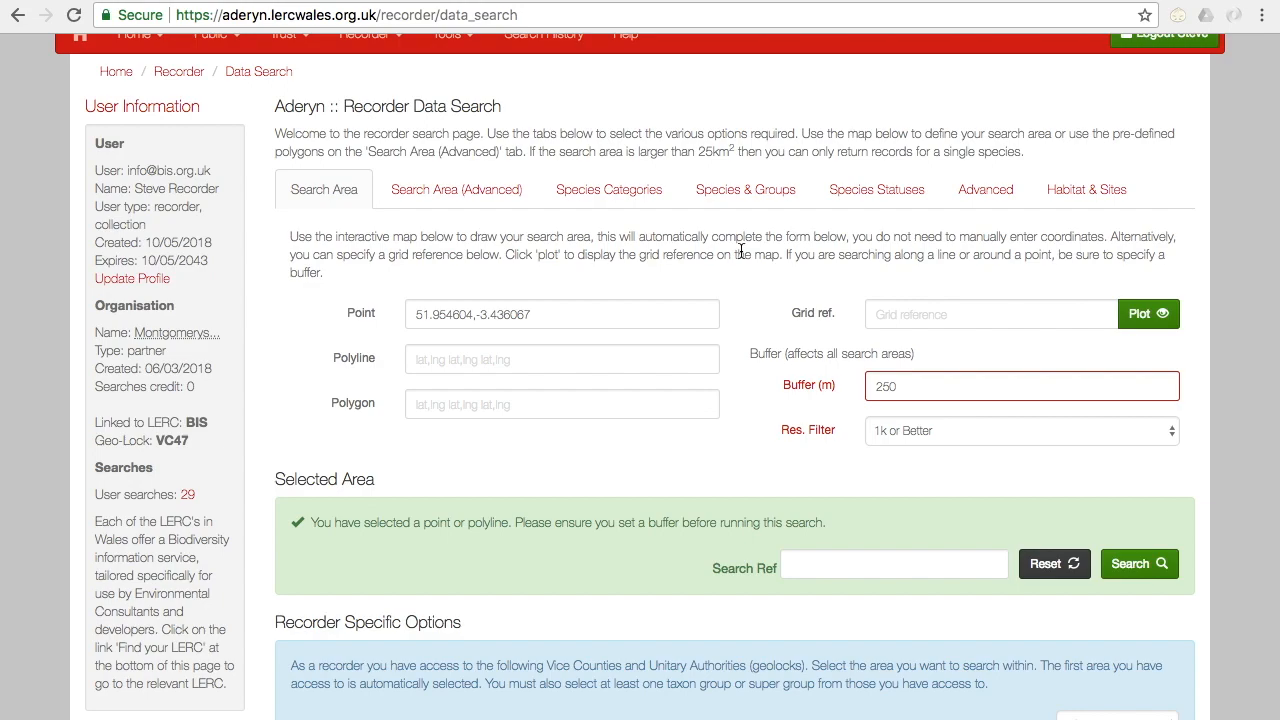
{"action": "left_click", "coordinate": [862, 189]}
{"action": "left_click", "coordinate": [733, 187]}
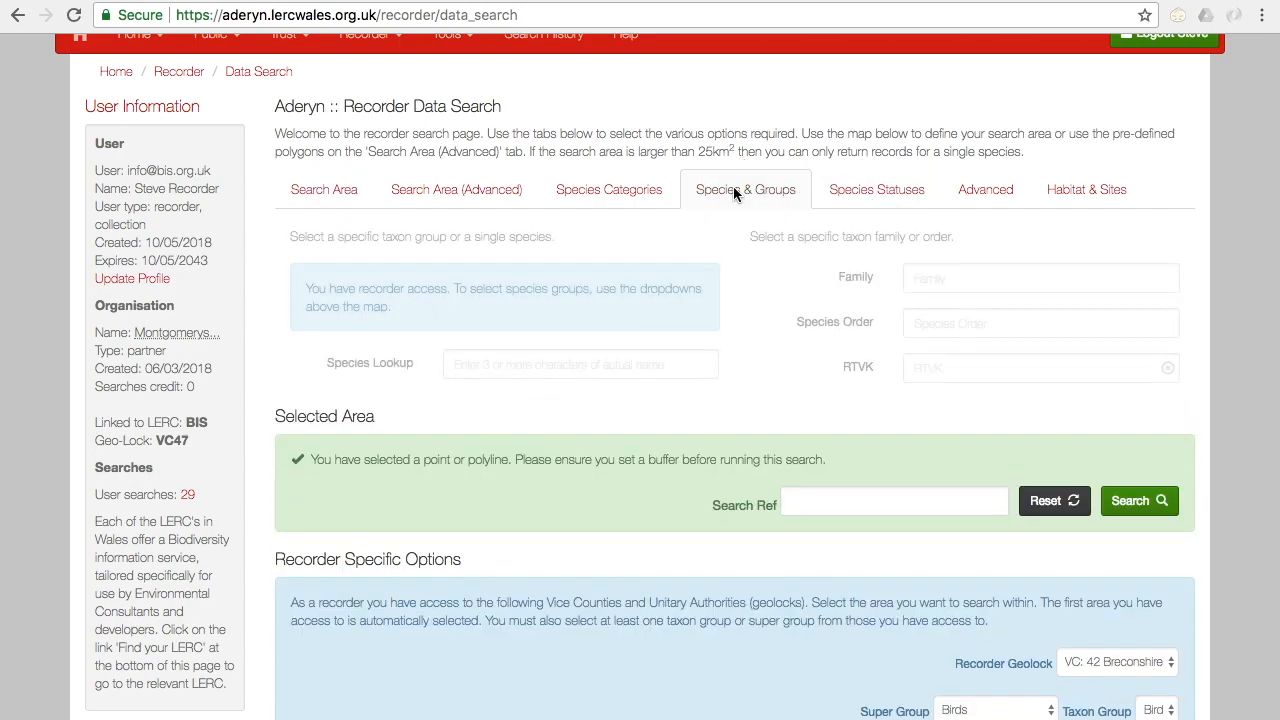
{"action": "left_click", "coordinate": [620, 190]}
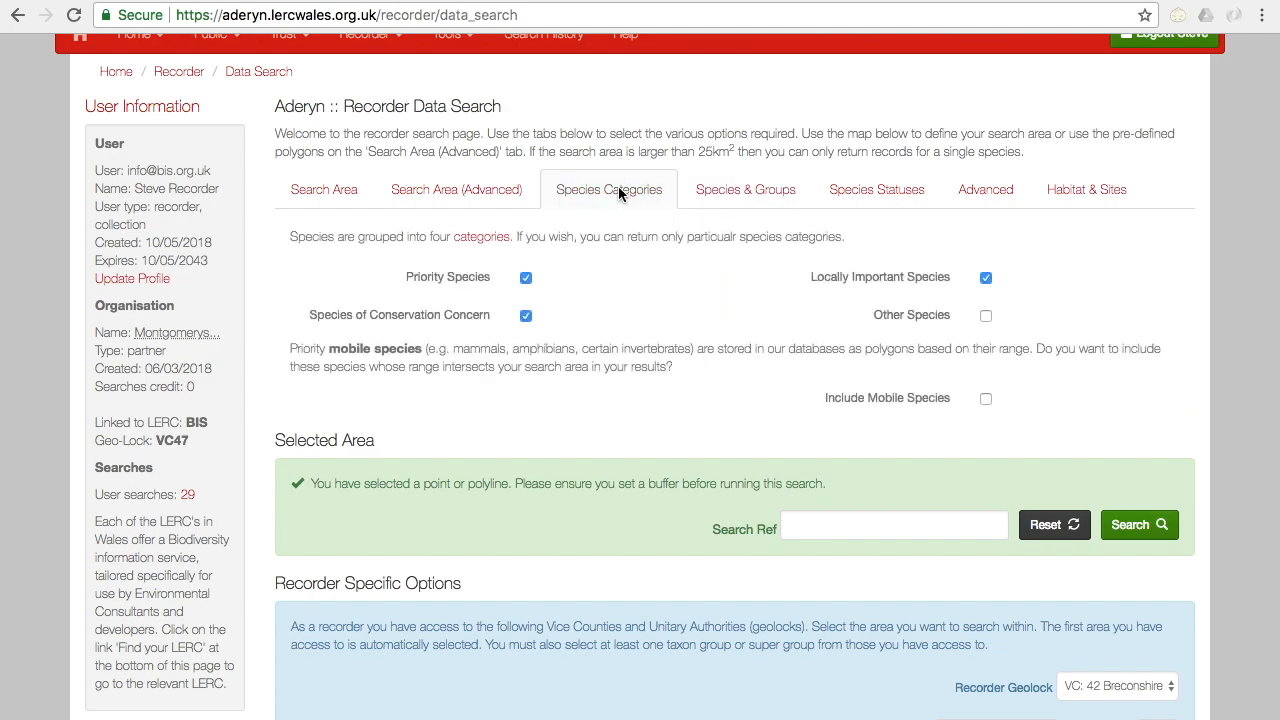
{"action": "left_click", "coordinate": [526, 283]}
{"action": "left_click", "coordinate": [988, 279]}
{"action": "left_click", "coordinate": [985, 317]}
Step: Review the search's predefined area, species category, species group, species status and advanced filter options
{"action": "left_click", "coordinate": [466, 195]}
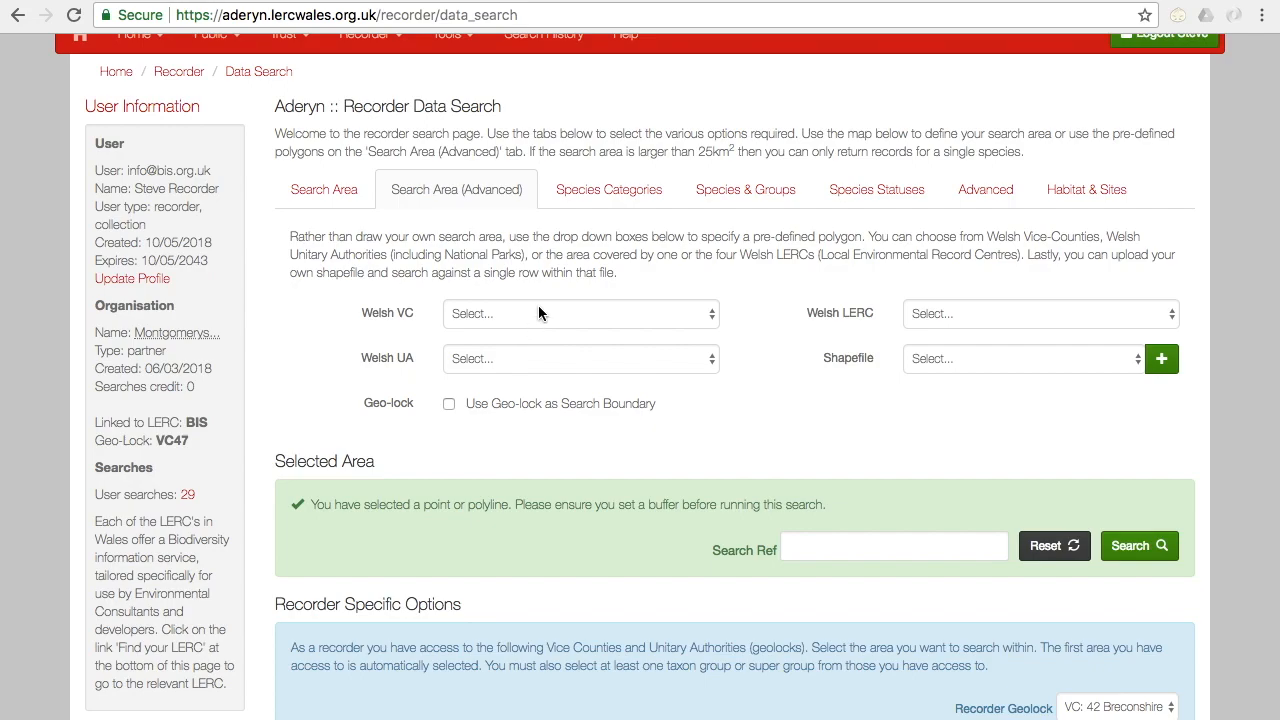
{"action": "left_click", "coordinate": [622, 197]}
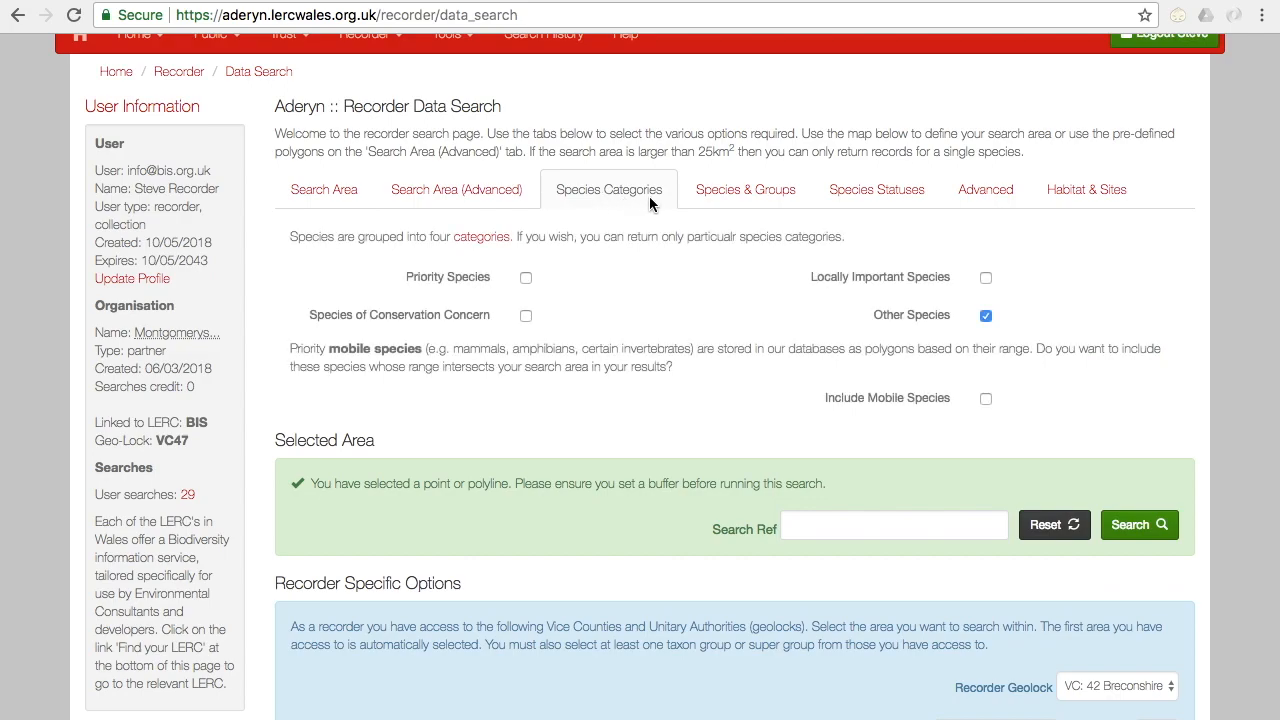
{"action": "left_click", "coordinate": [762, 193]}
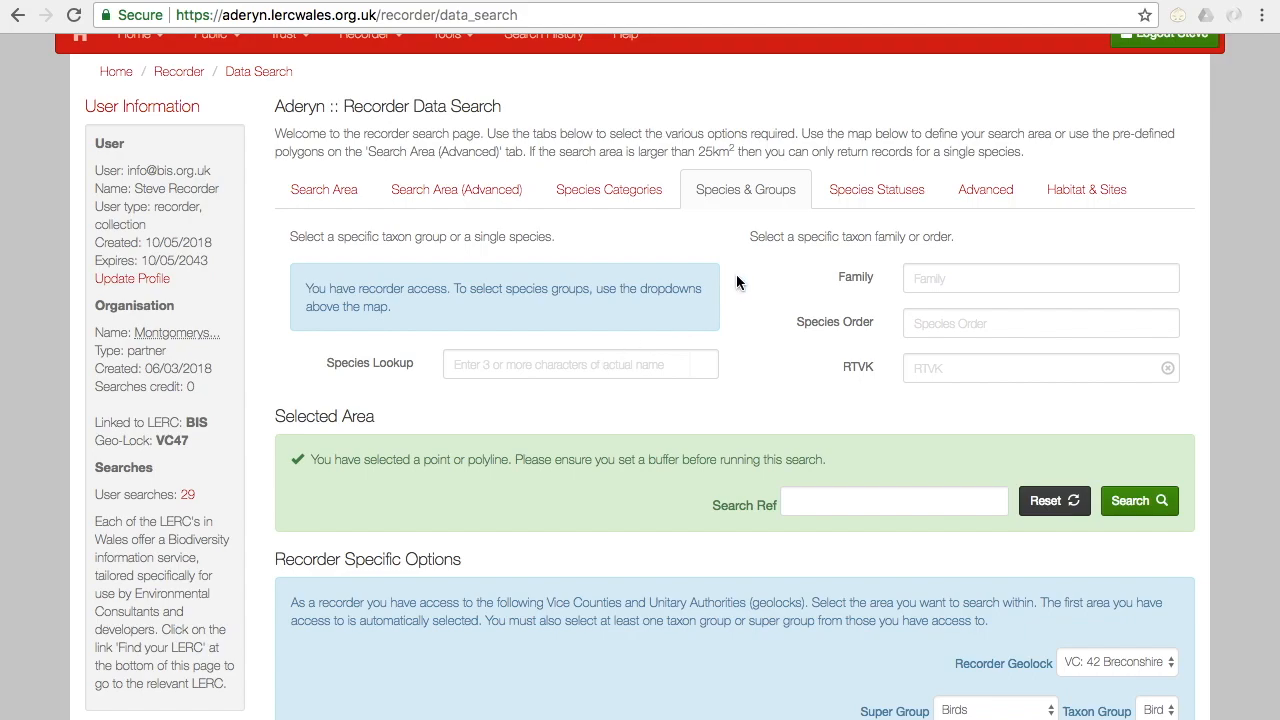
{"action": "left_click", "coordinate": [880, 190]}
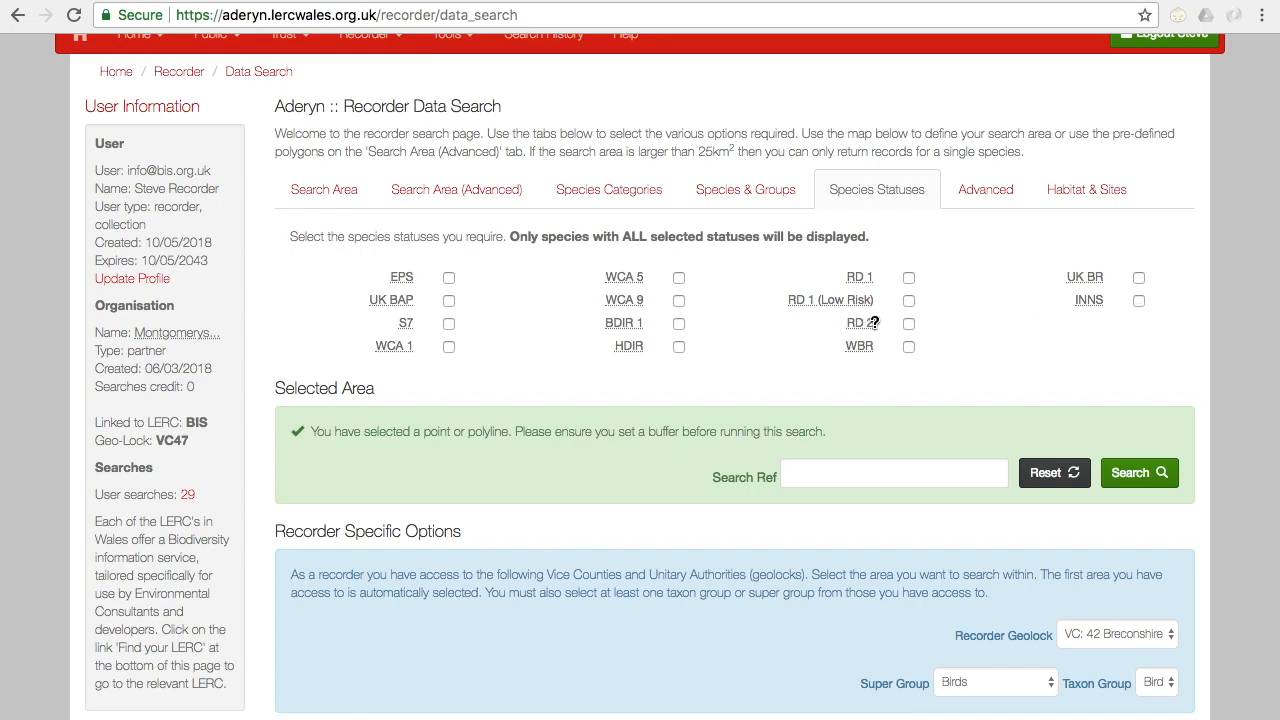
{"action": "left_click", "coordinate": [979, 196]}
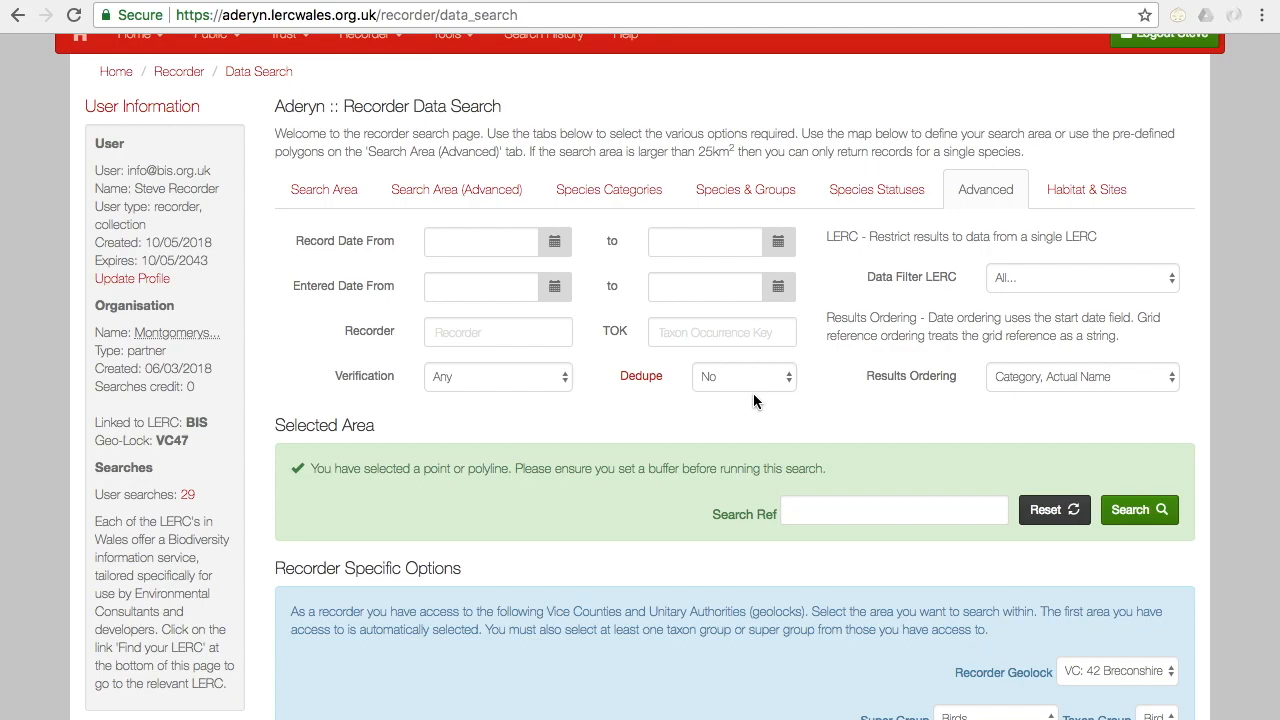
{"action": "left_click", "coordinate": [302, 192]}
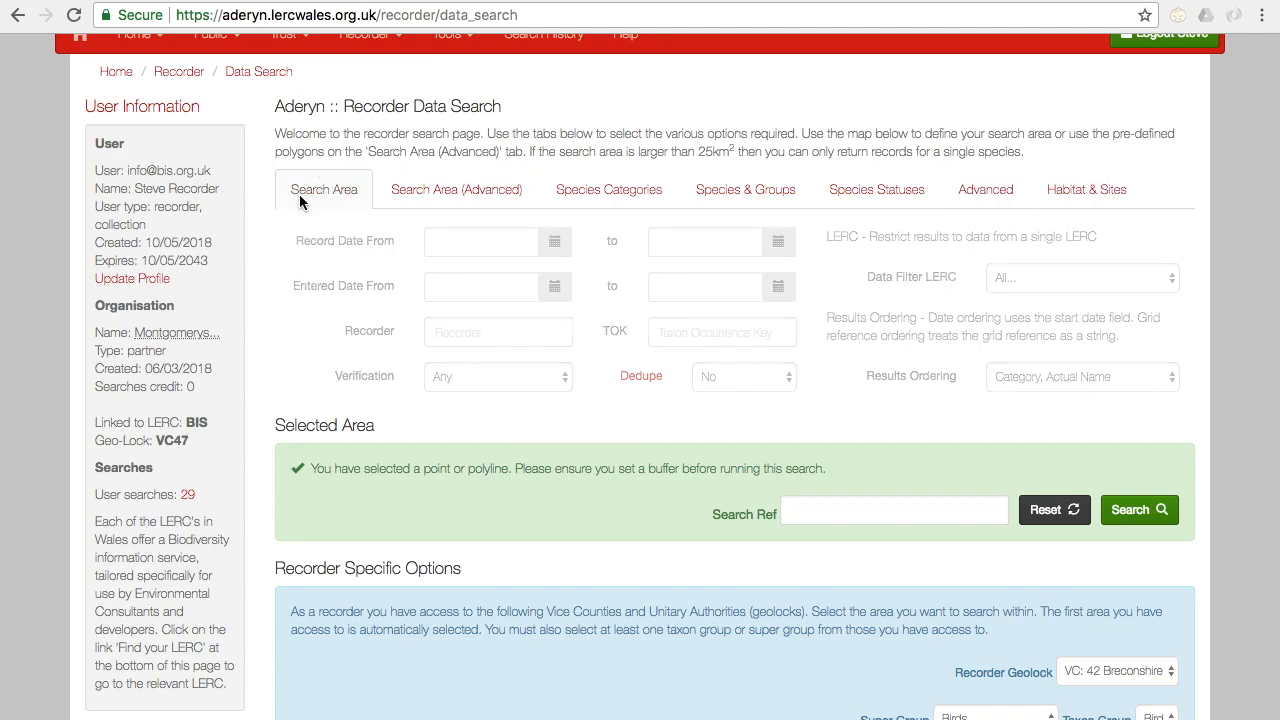
Step: Run the bird search with the search reference left blank, and review the results overview and location map
{"action": "left_click", "coordinate": [959, 569]}
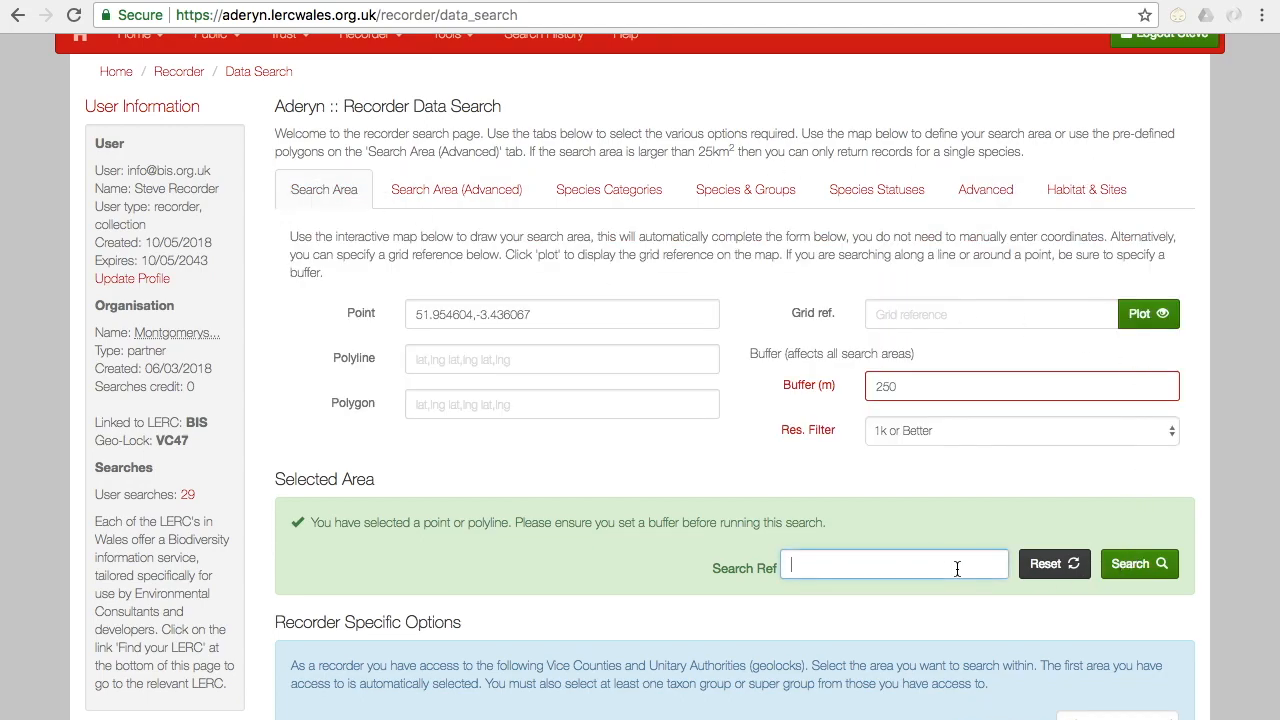
{"action": "left_click", "coordinate": [1124, 576]}
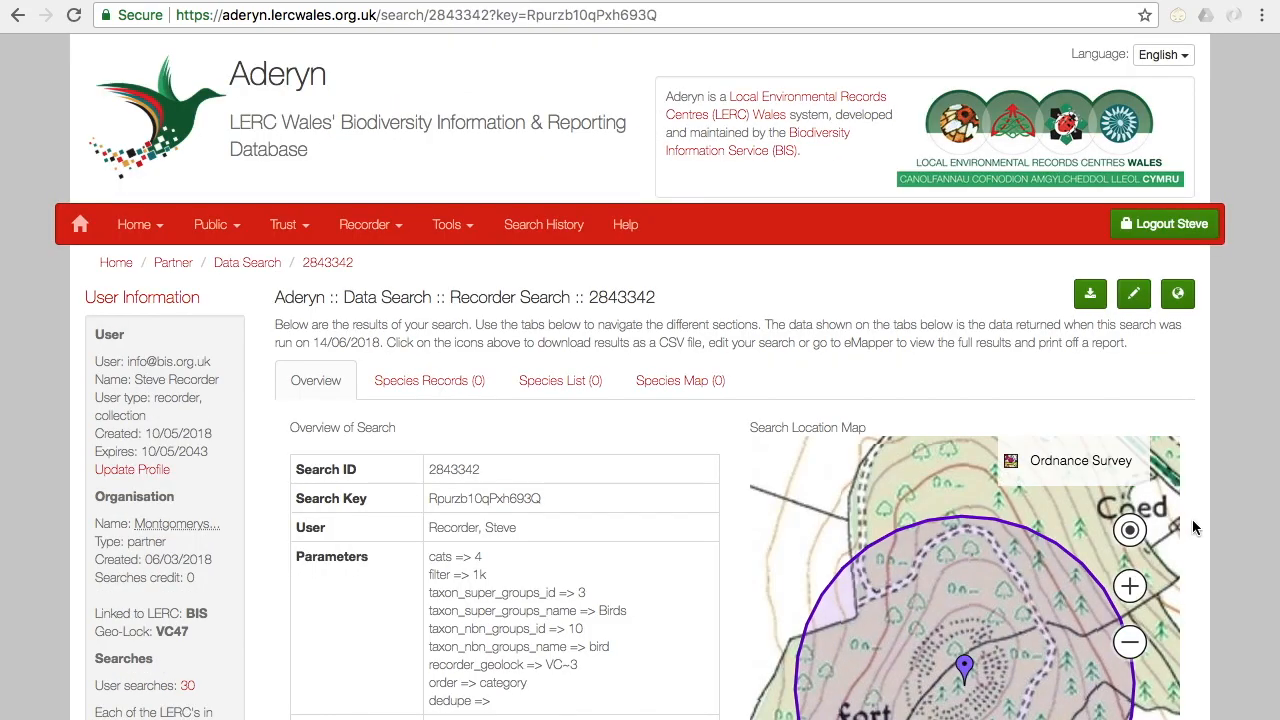
{"action": "scroll", "coordinate": [1211, 511], "scroll_direction": "down", "scroll_amount": 1}
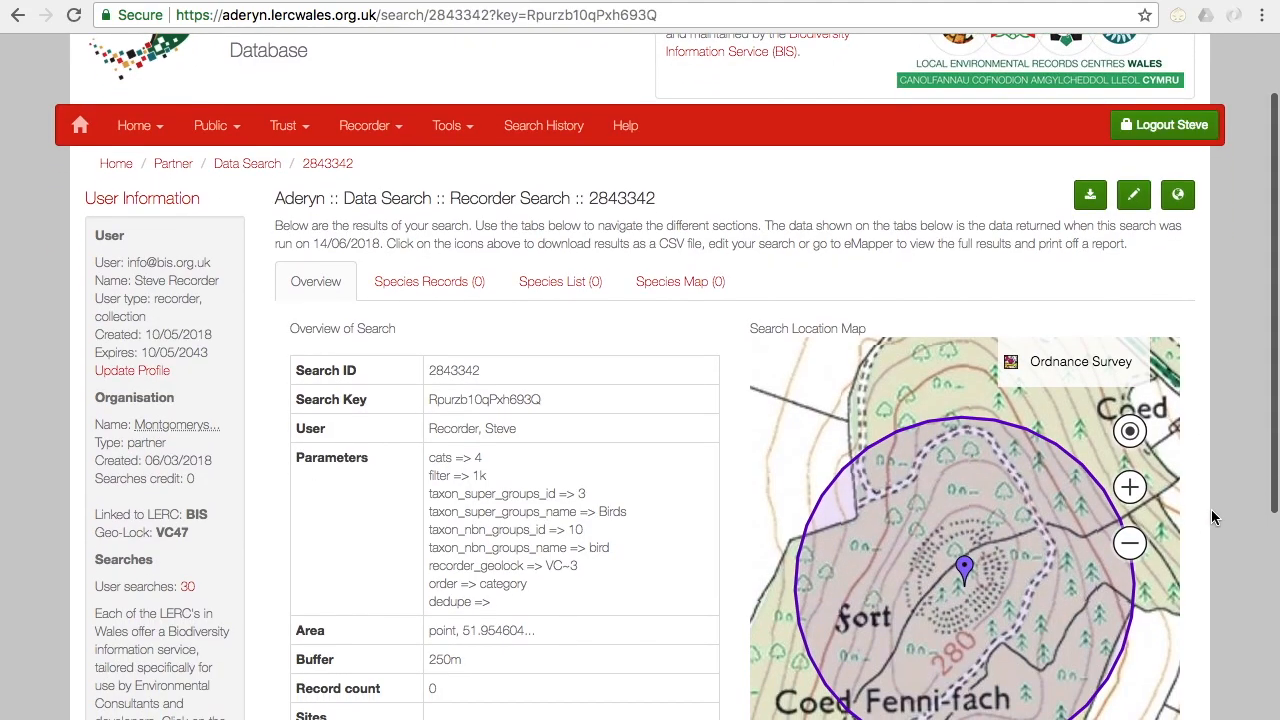
{"action": "scroll", "coordinate": [1211, 509], "scroll_direction": "up", "scroll_amount": 1}
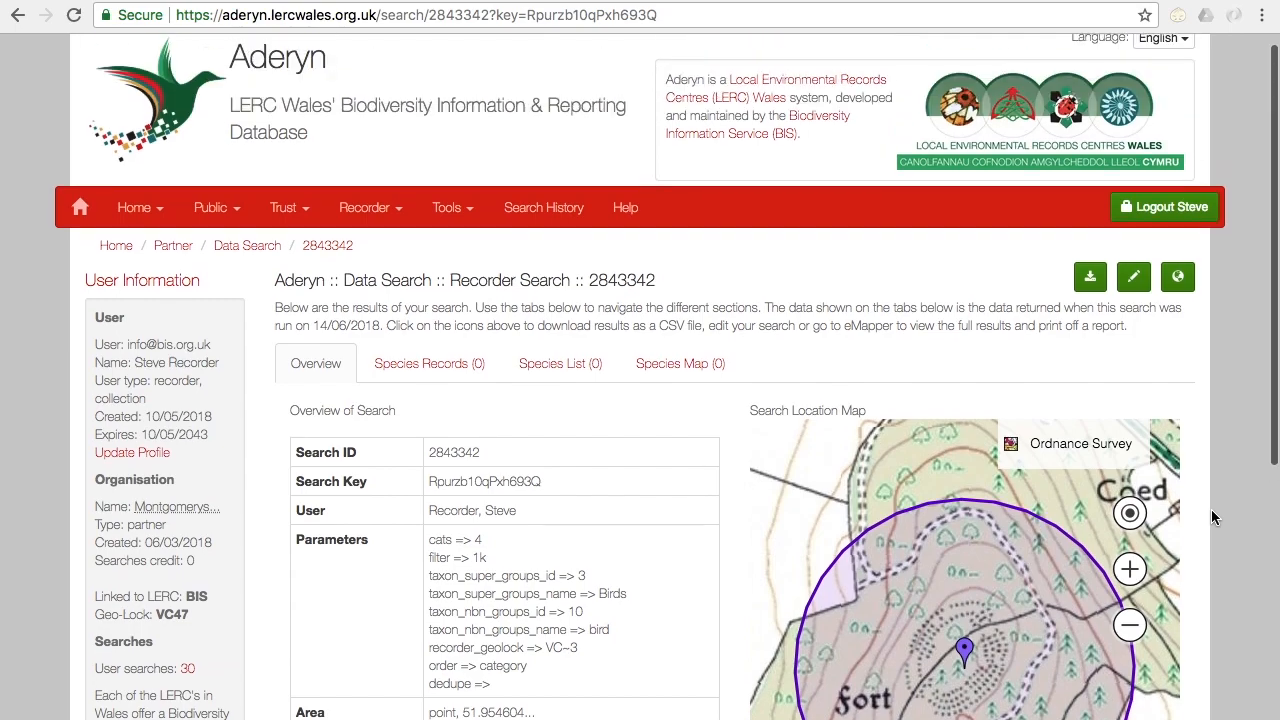
Step: Edit the completed bird search to use a 1000 m buffer and rerun it
{"action": "left_click", "coordinate": [1136, 286]}
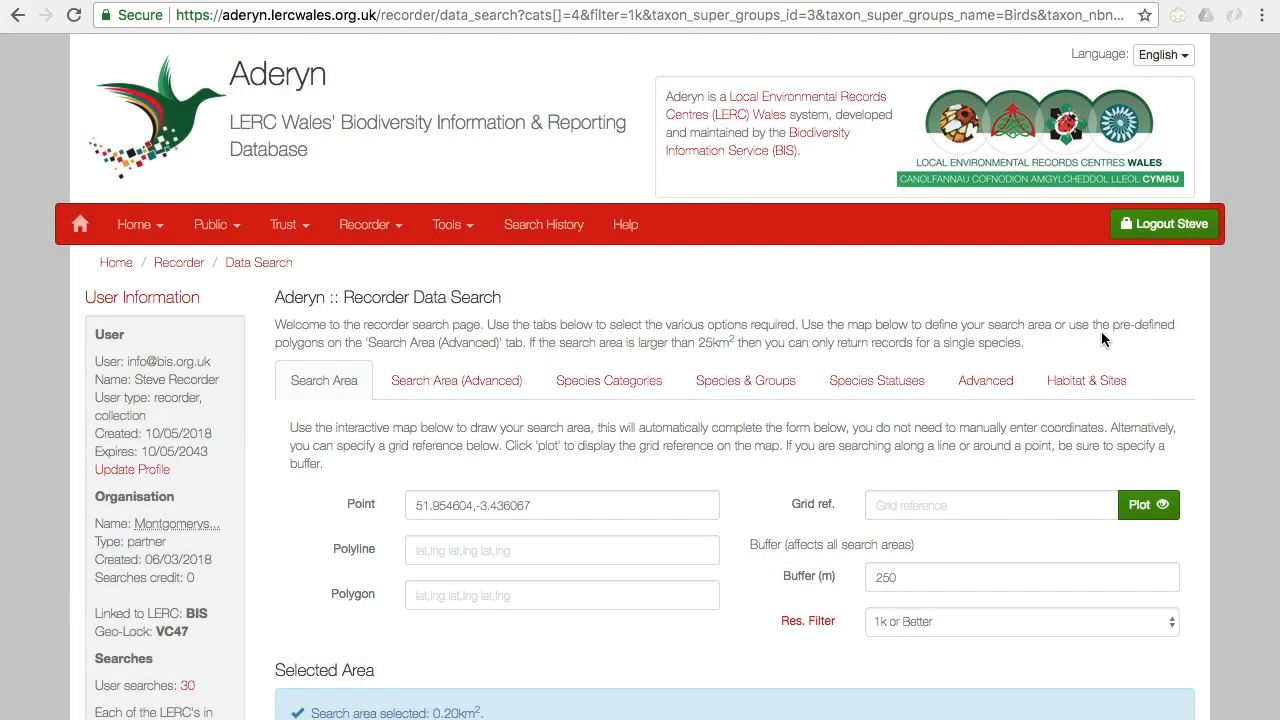
{"action": "left_click", "coordinate": [801, 579]}
{"action": "type", "text": "1"}
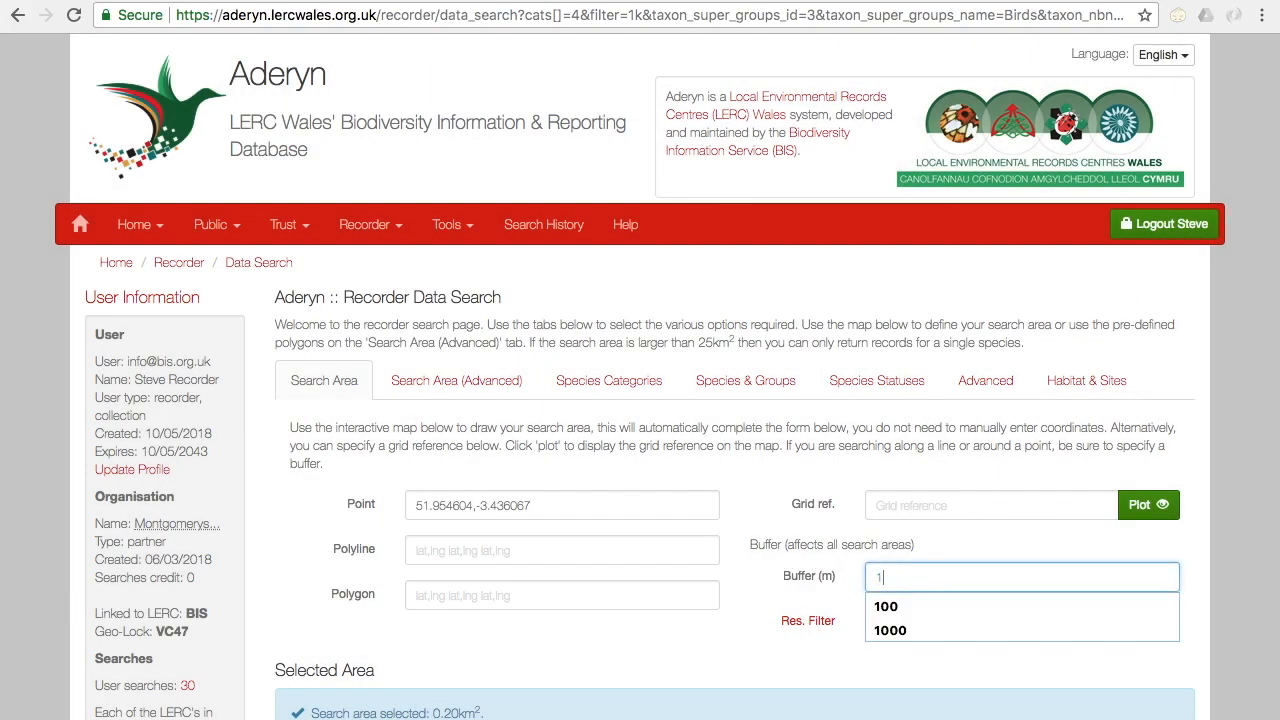
{"action": "type", "text": "000"}
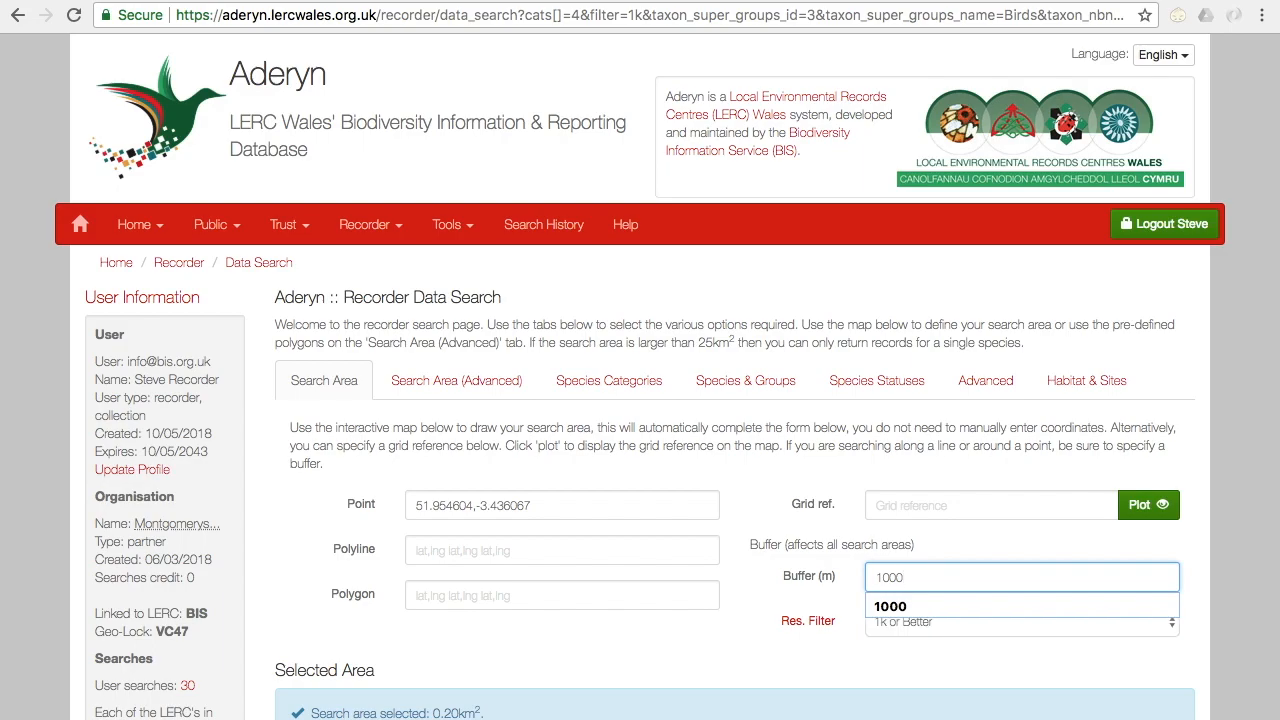
{"action": "left_click", "coordinate": [846, 643]}
{"action": "scroll", "coordinate": [849, 651], "scroll_direction": "down", "scroll_amount": 3}
{"action": "left_click", "coordinate": [1144, 634]}
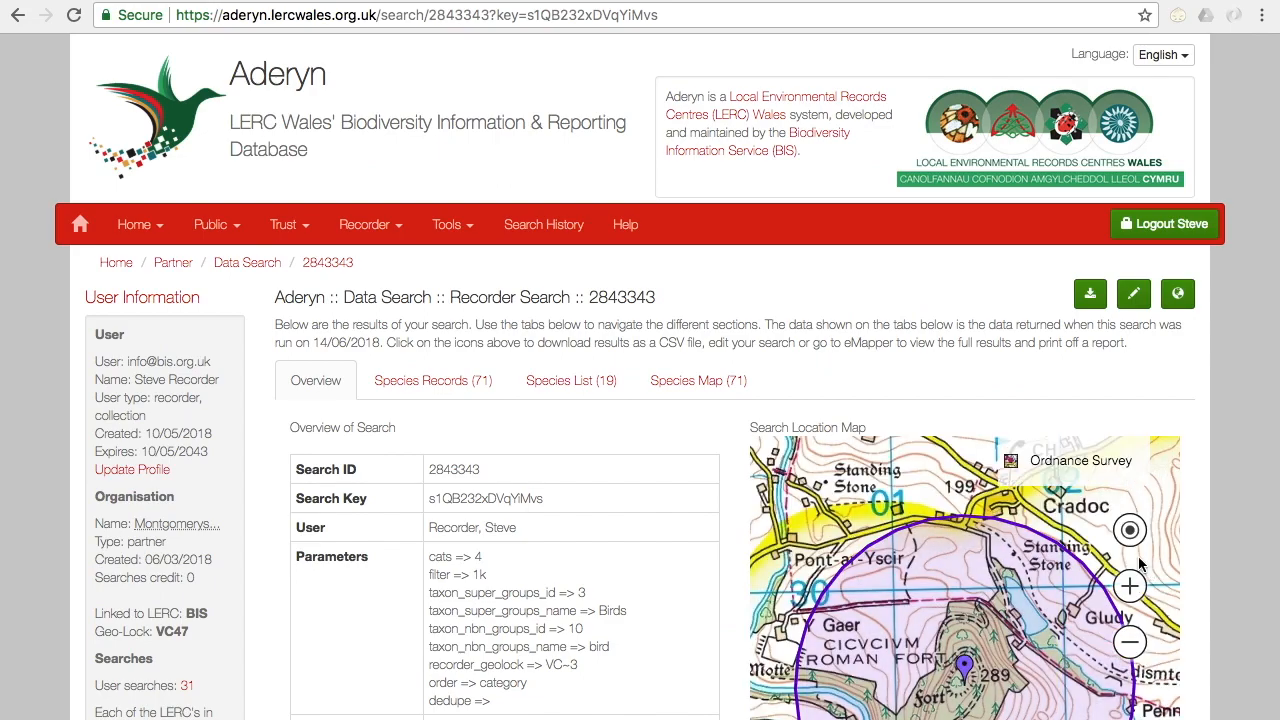
Step: Examine the species records, viewing the details of the Alectoris rufa records from Cradoc dated 08/07/2004 and 09/11/2007
{"action": "left_click", "coordinate": [423, 395]}
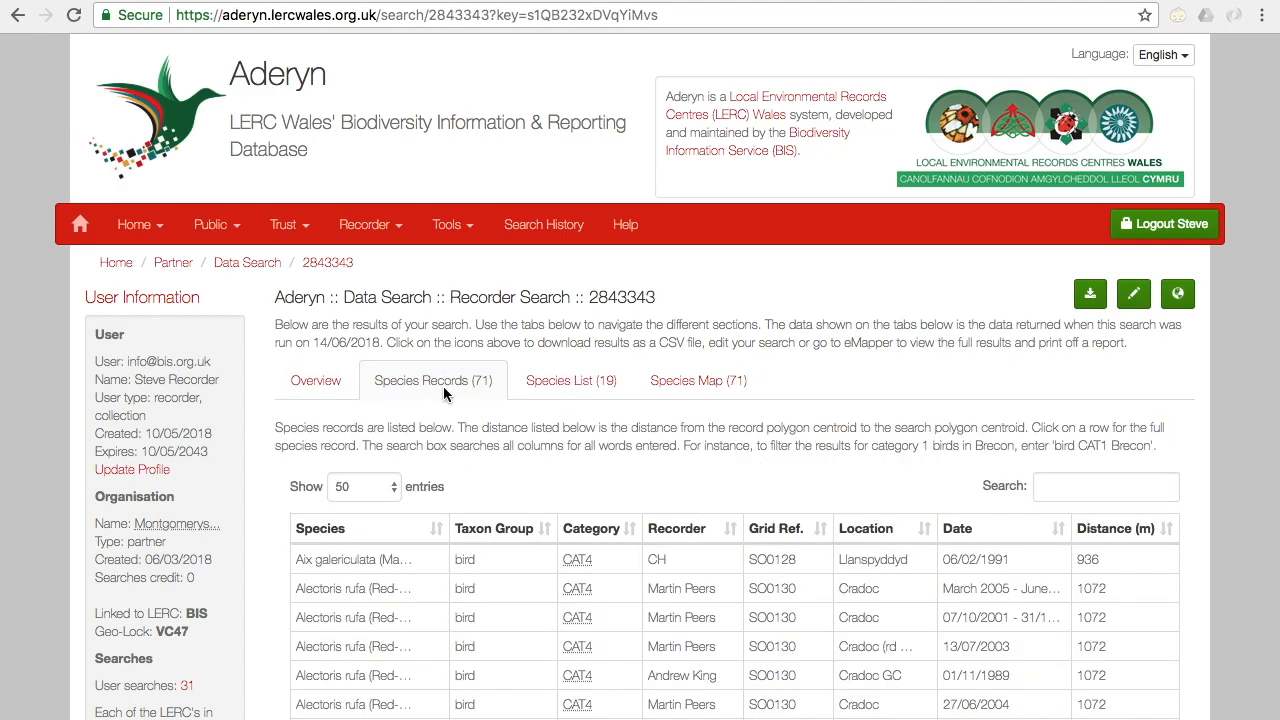
{"action": "scroll", "coordinate": [1248, 490], "scroll_direction": "down", "scroll_amount": 3}
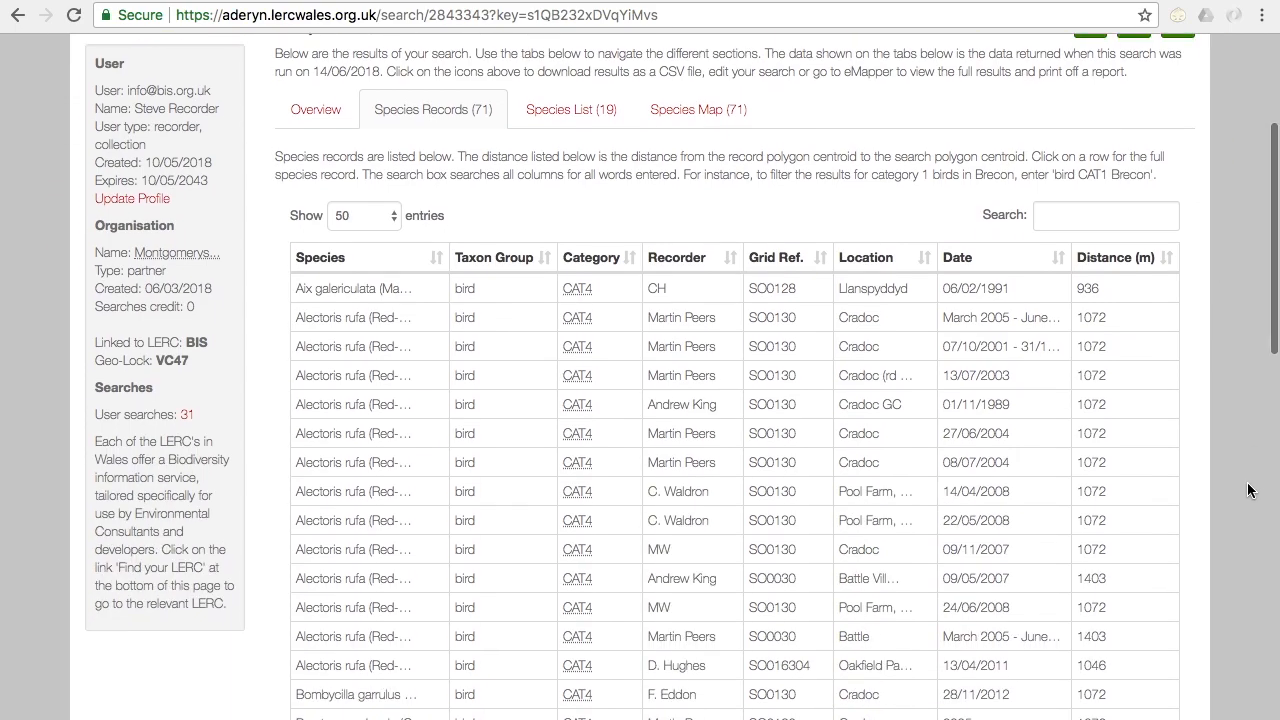
{"action": "left_click", "coordinate": [611, 464]}
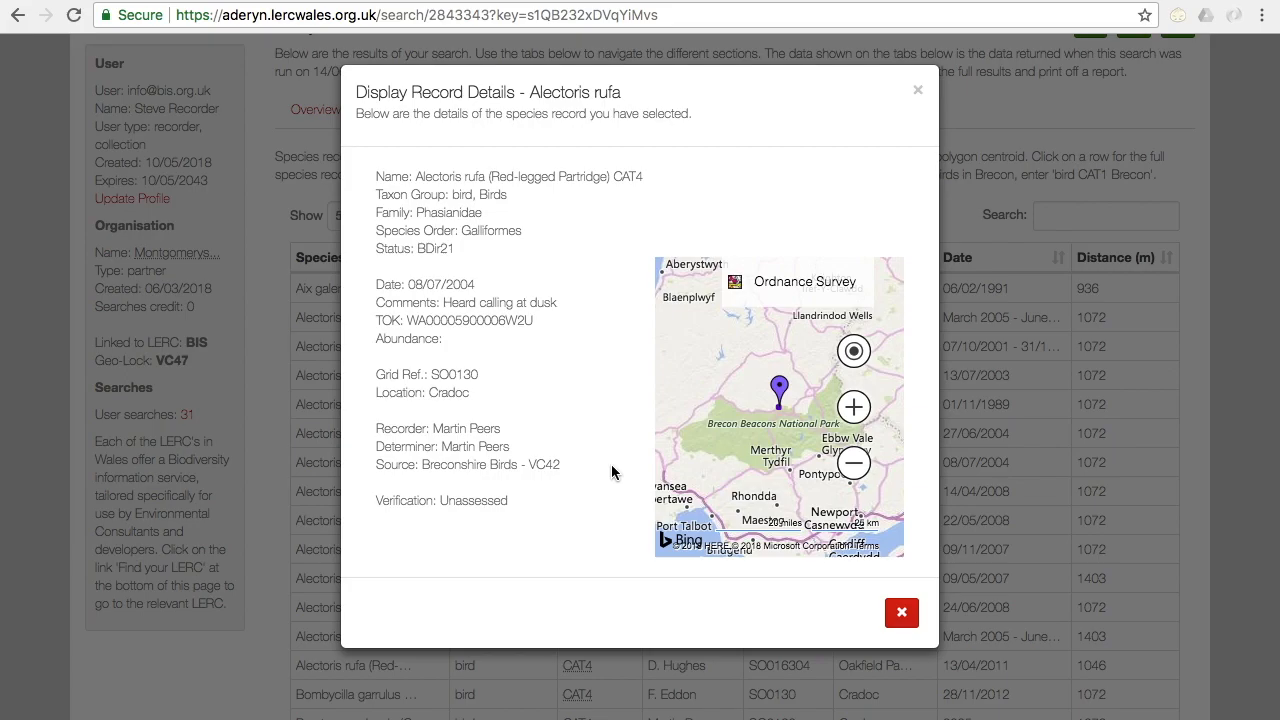
{"action": "left_click", "coordinate": [1219, 530]}
{"action": "left_click", "coordinate": [584, 551]}
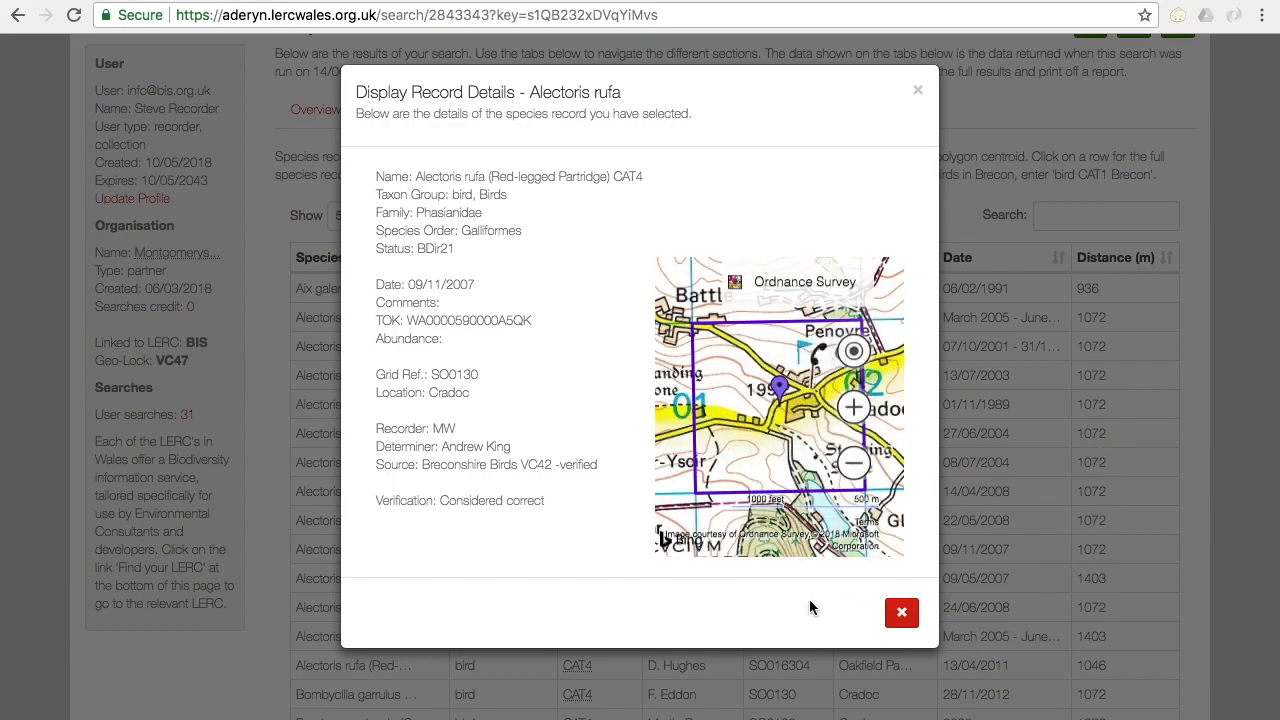
{"action": "left_click", "coordinate": [901, 617]}
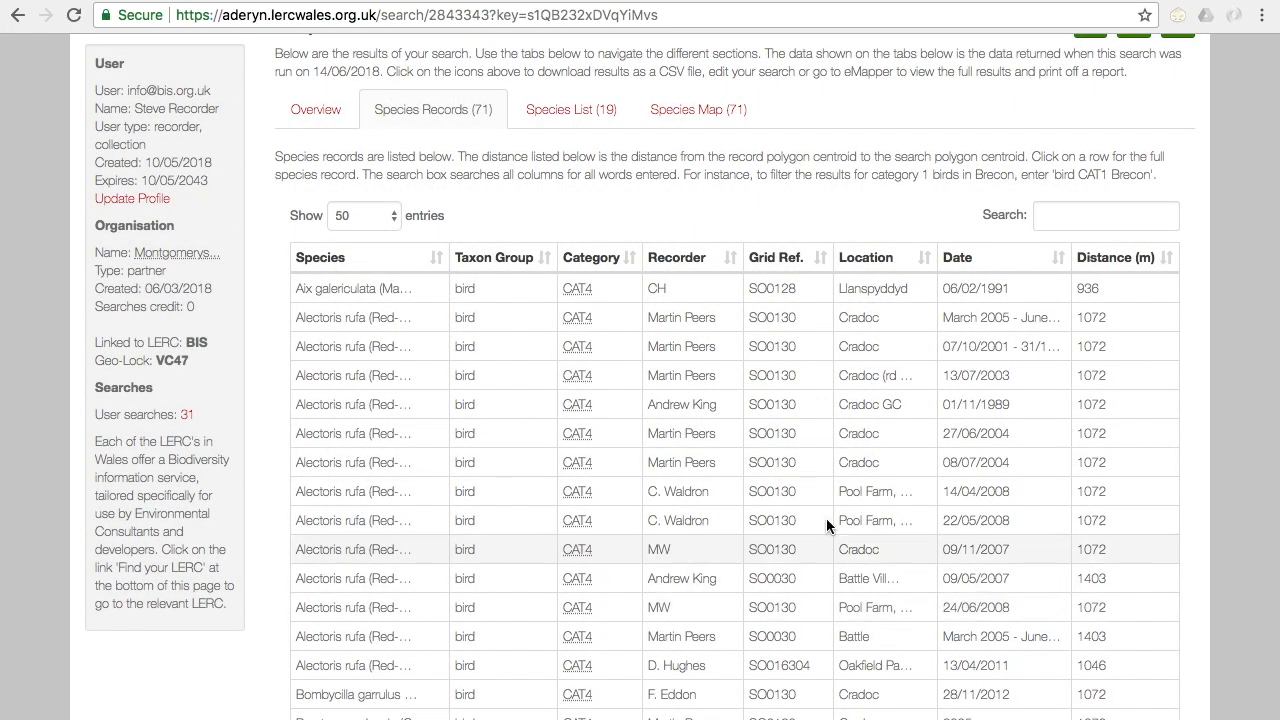
Step: Examine the list of unique bird species recorded in the search area
{"action": "scroll", "coordinate": [560, 200], "scroll_direction": "up", "scroll_amount": 1}
{"action": "left_click", "coordinate": [551, 174]}
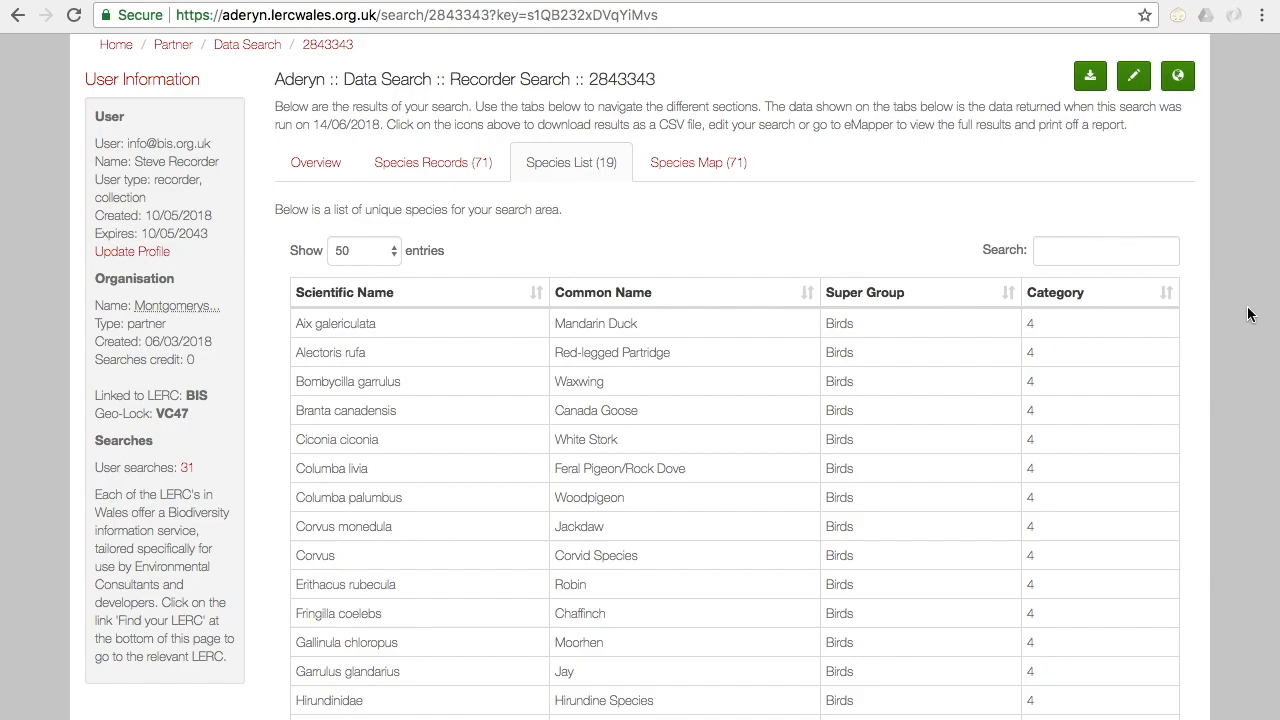
{"action": "scroll", "coordinate": [1248, 314], "scroll_direction": "down", "scroll_amount": 4}
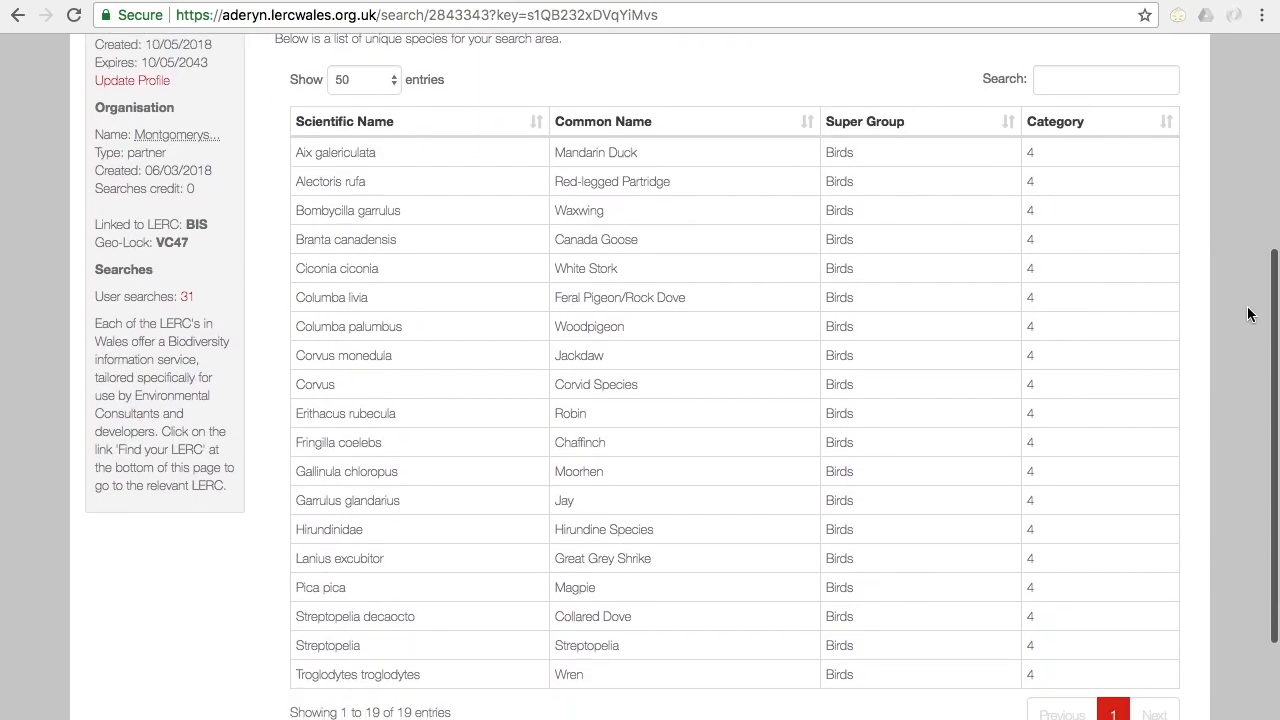
Step: Examine the species map, viewing the species at SO016304 and at the neighbouring 1 km icon near Cradoc, and enlarge the map there
{"action": "scroll", "coordinate": [1248, 314], "scroll_direction": "up", "scroll_amount": 3}
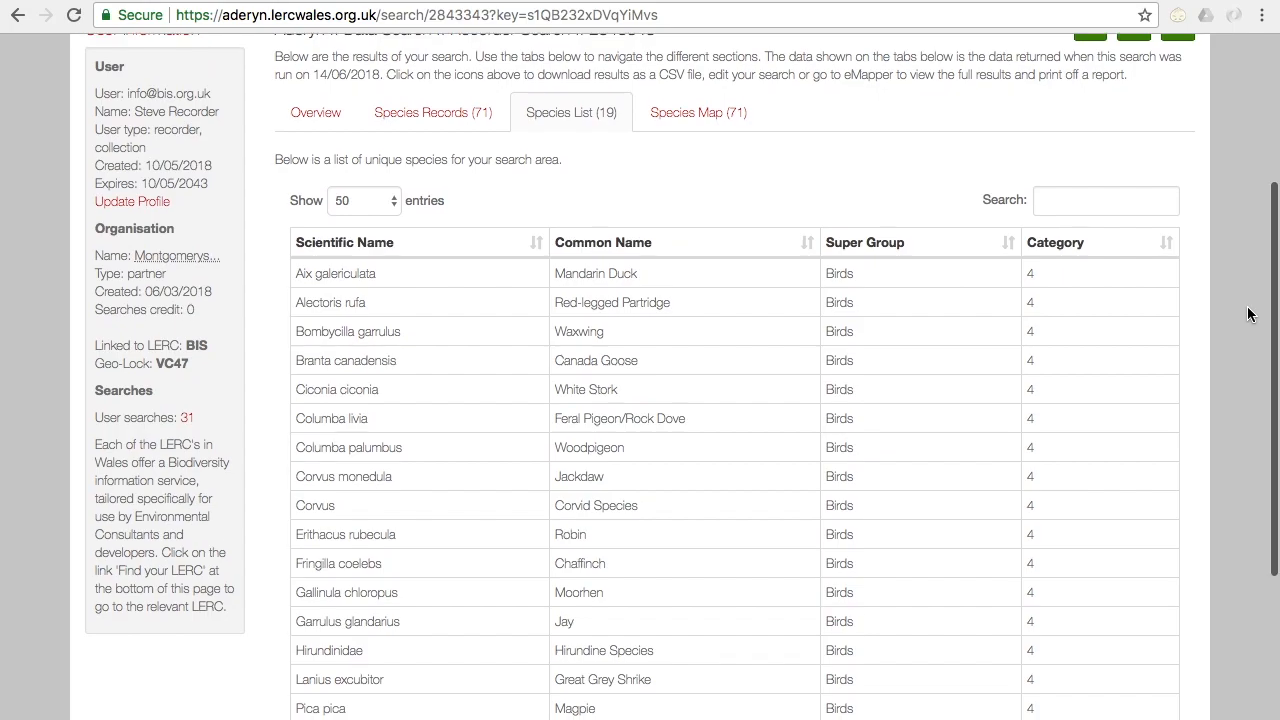
{"action": "left_click", "coordinate": [672, 114]}
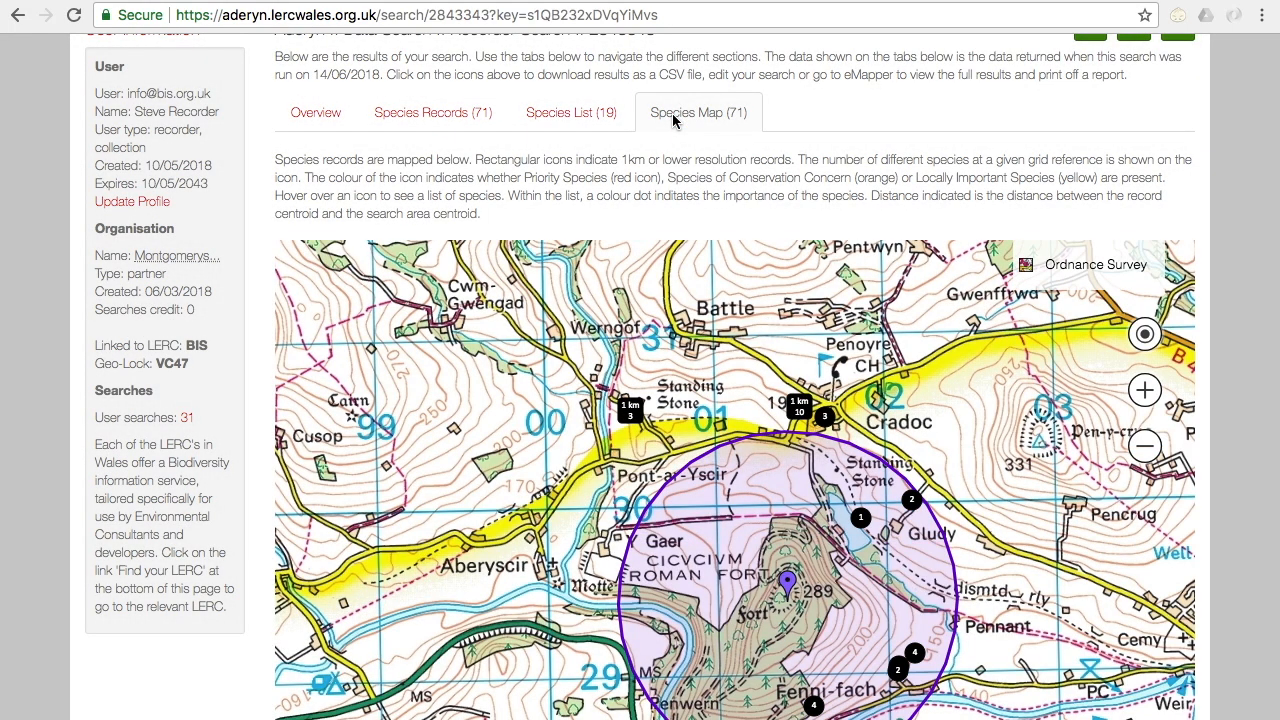
{"action": "scroll", "coordinate": [1256, 284], "scroll_direction": "down", "scroll_amount": 2}
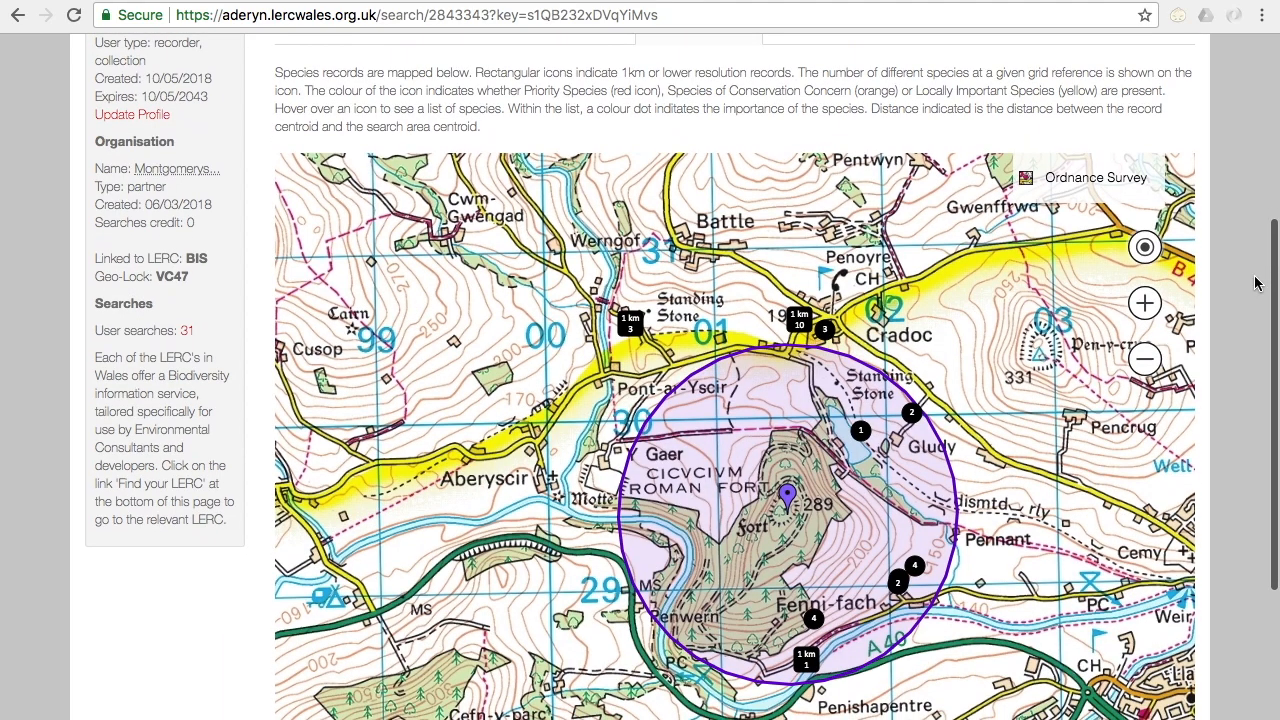
{"action": "scroll", "coordinate": [1256, 284], "scroll_direction": "up", "scroll_amount": 1}
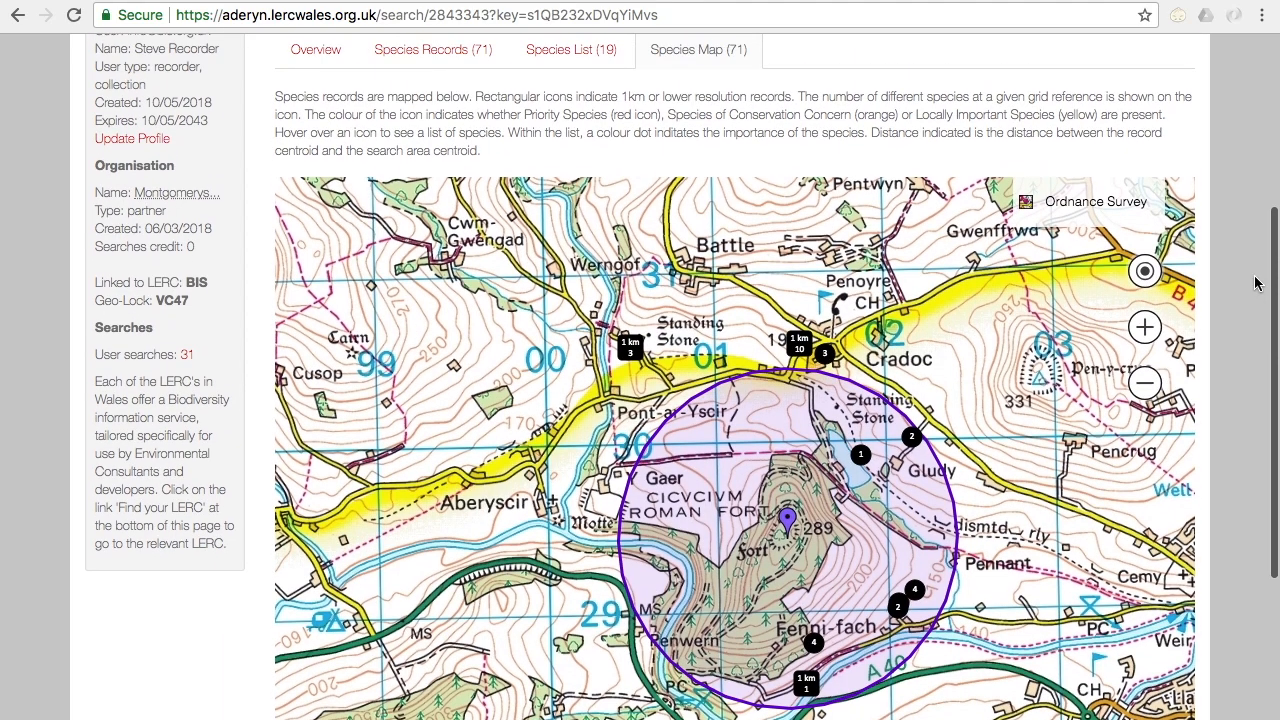
{"action": "mouse_move", "coordinate": [631, 352]}
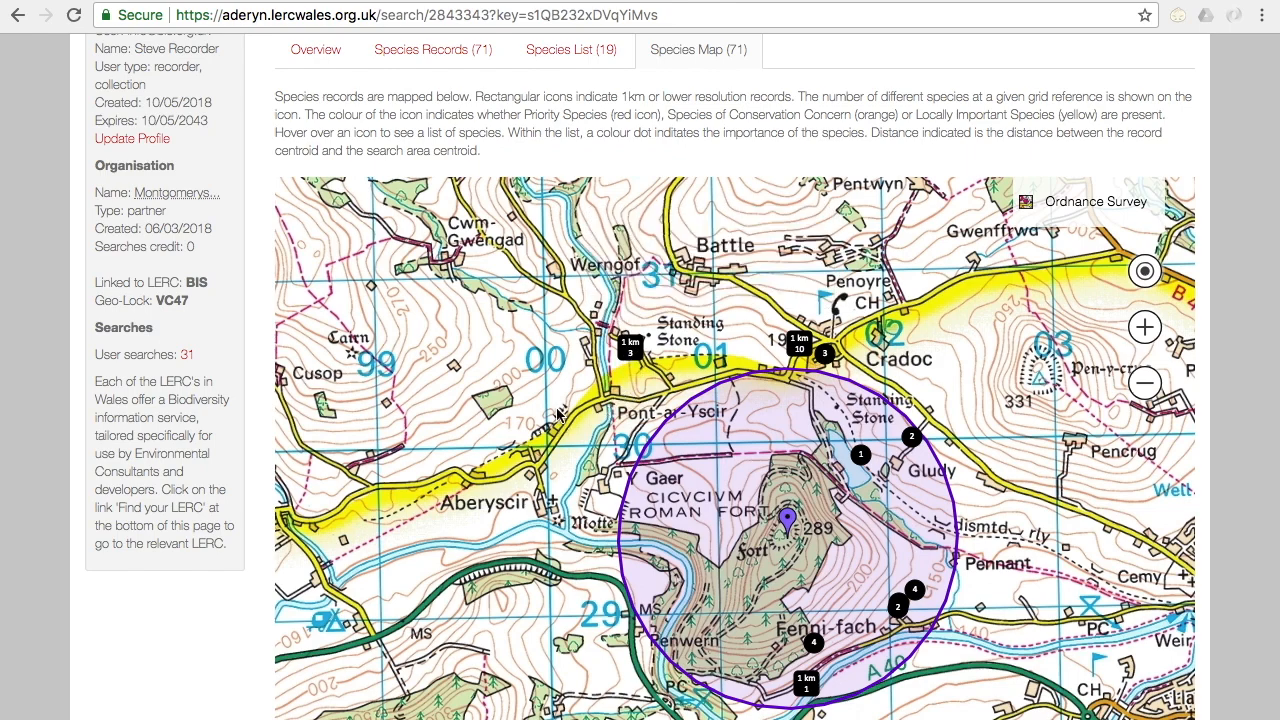
{"action": "mouse_move", "coordinate": [826, 370]}
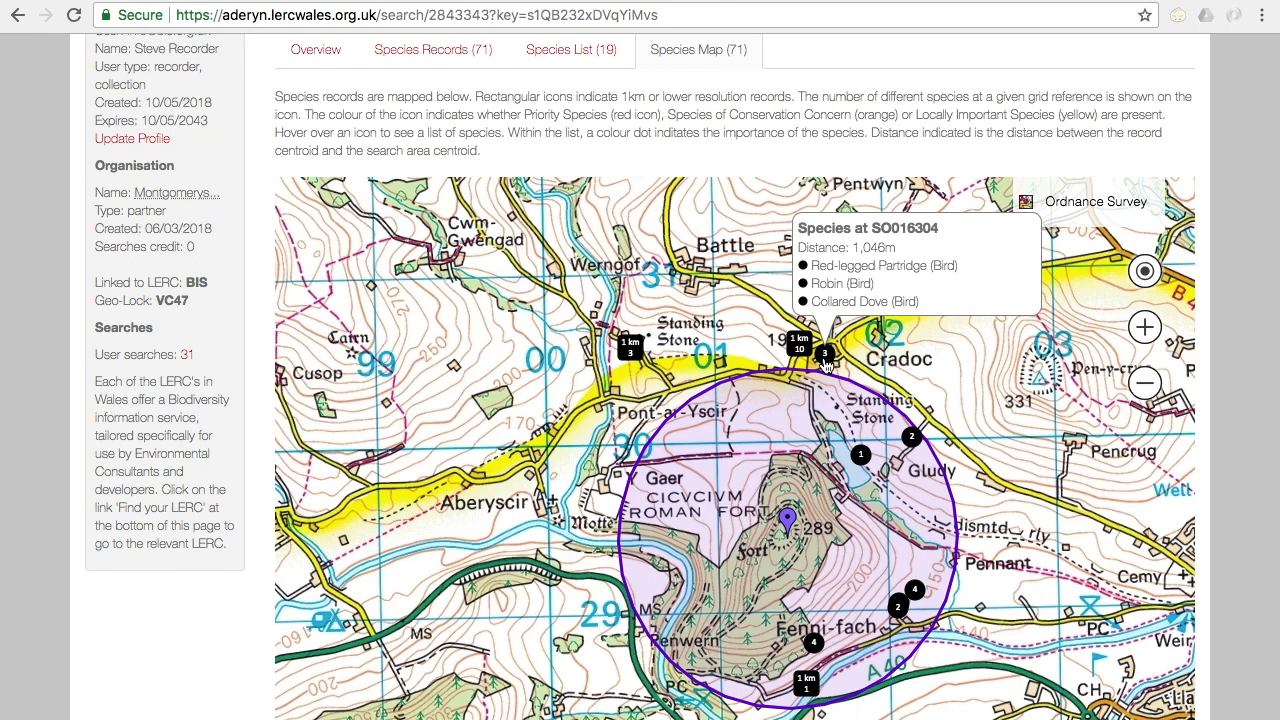
{"action": "mouse_move", "coordinate": [800, 350]}
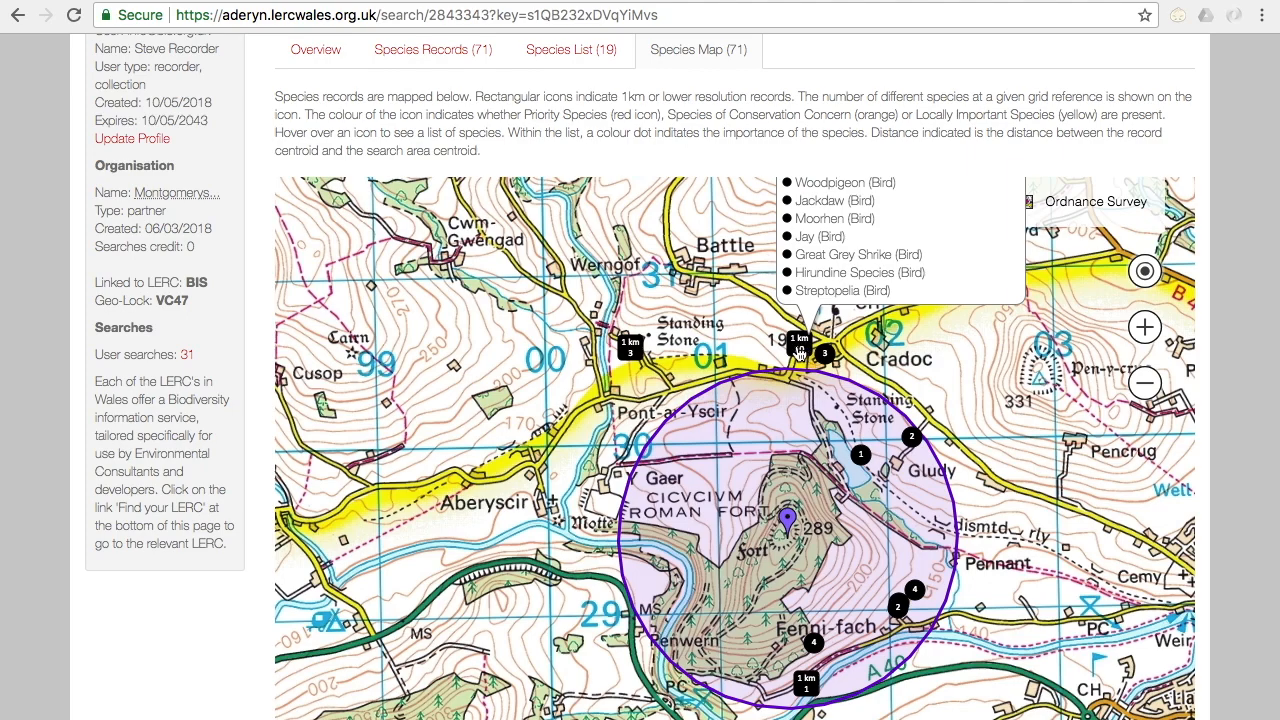
{"action": "scroll", "coordinate": [753, 344], "scroll_direction": "up", "scroll_amount": 1}
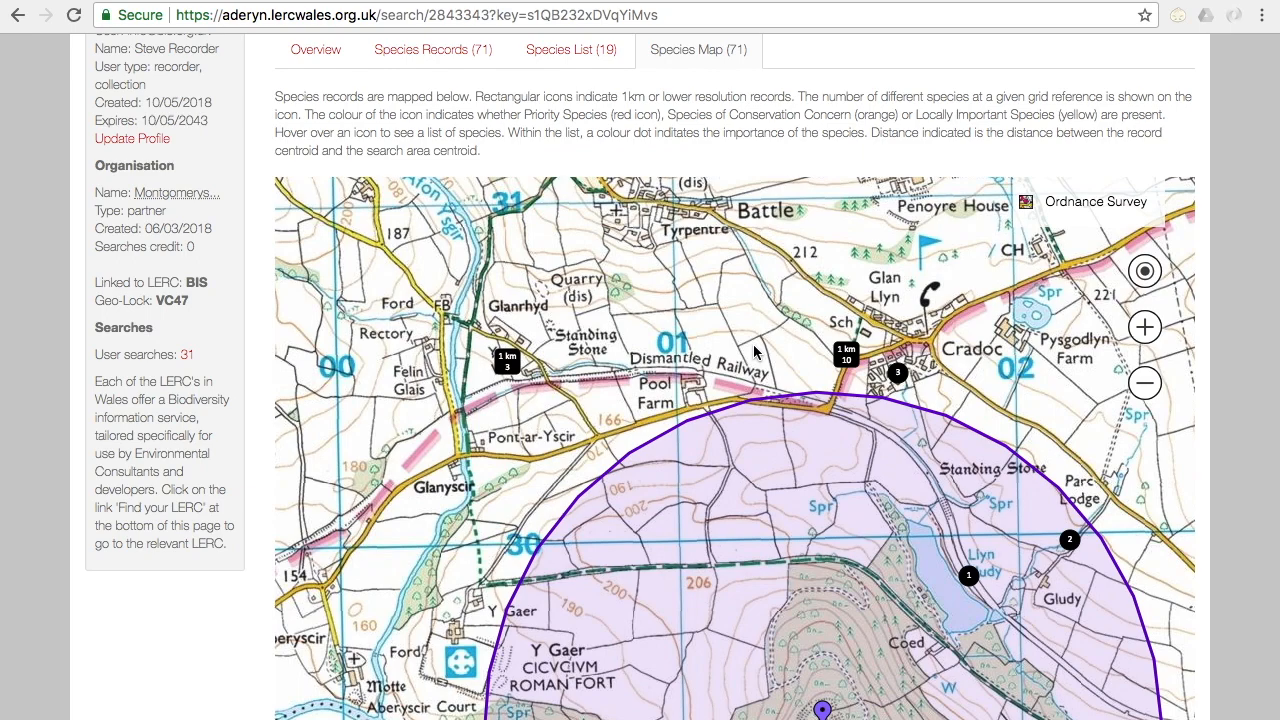
Step: Filter the list of unique species in the search area by the term "goose"
{"action": "scroll", "coordinate": [1246, 344], "scroll_direction": "up", "scroll_amount": 3}
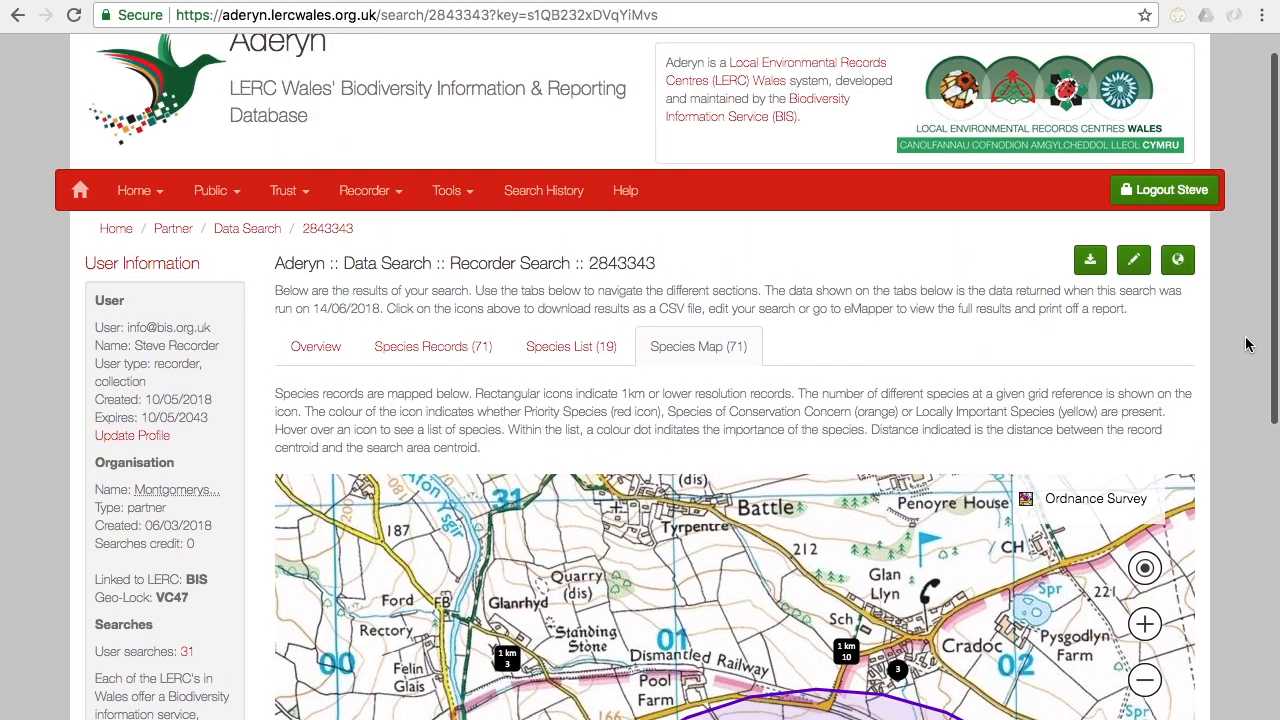
{"action": "left_click", "coordinate": [533, 344]}
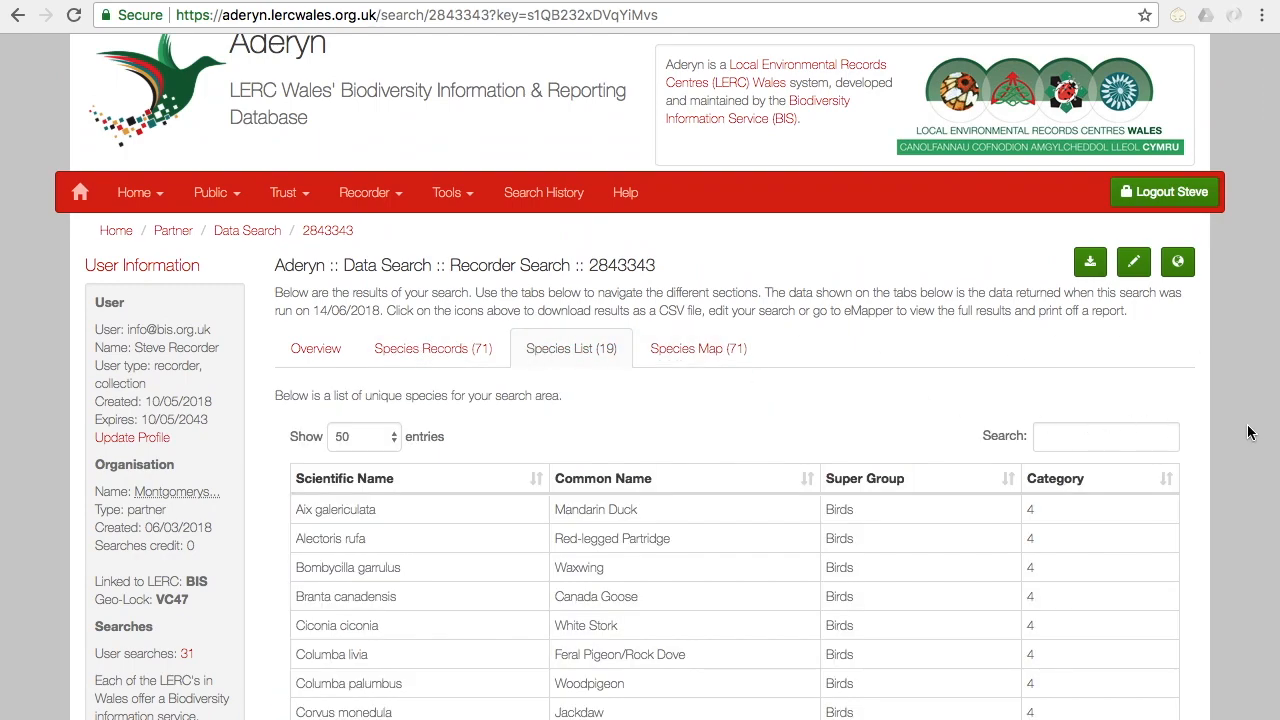
{"action": "scroll", "coordinate": [1248, 432], "scroll_direction": "down", "scroll_amount": 1}
{"action": "left_click", "coordinate": [1065, 358]}
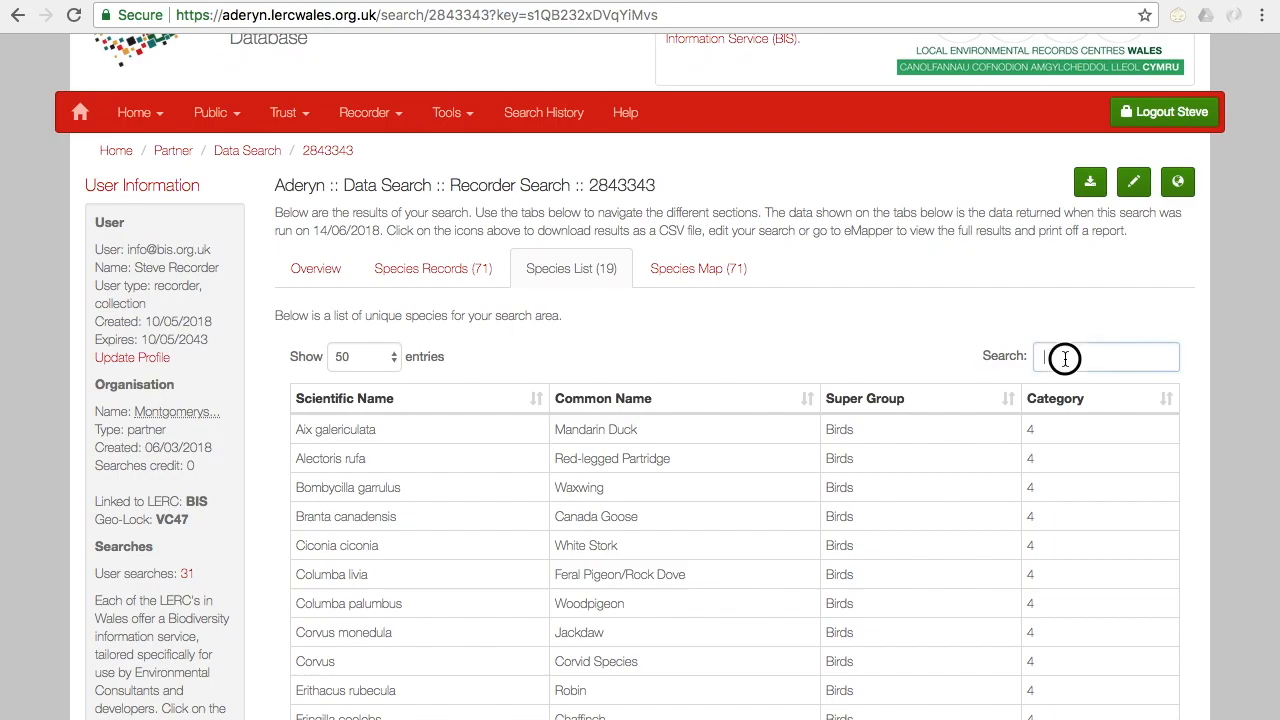
{"action": "type", "text": "g"}
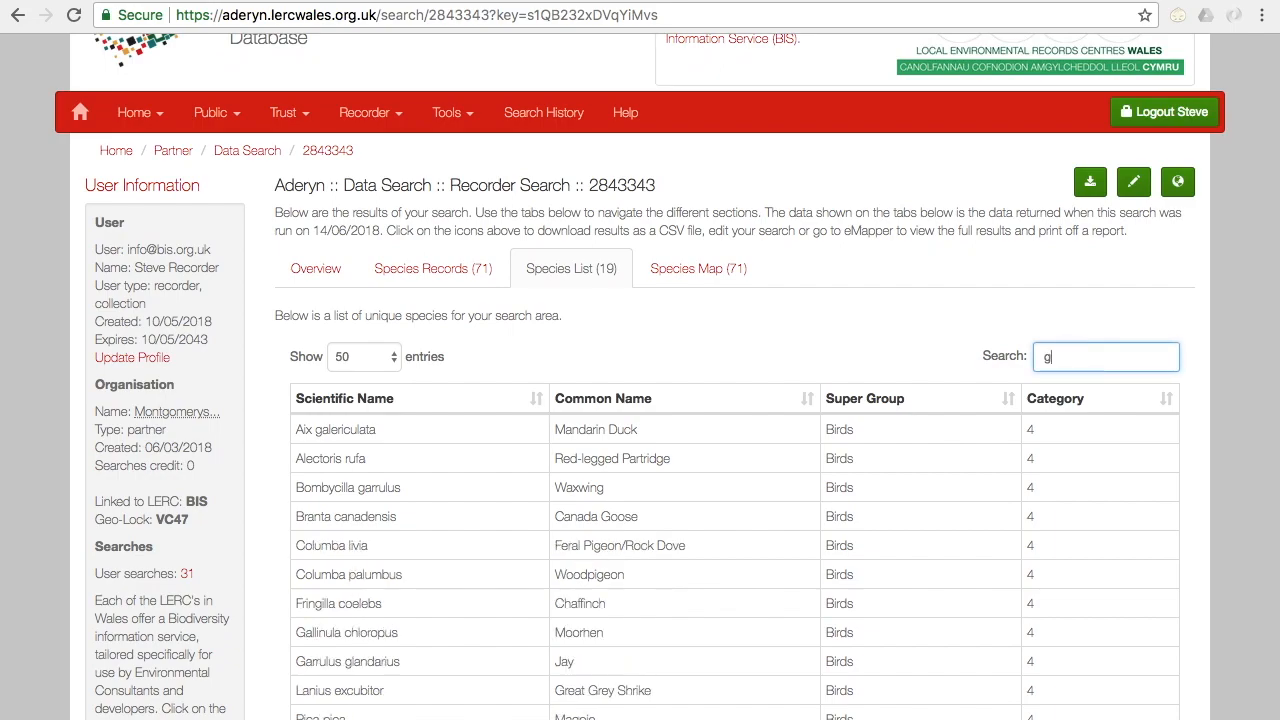
{"action": "type", "text": "oose"}
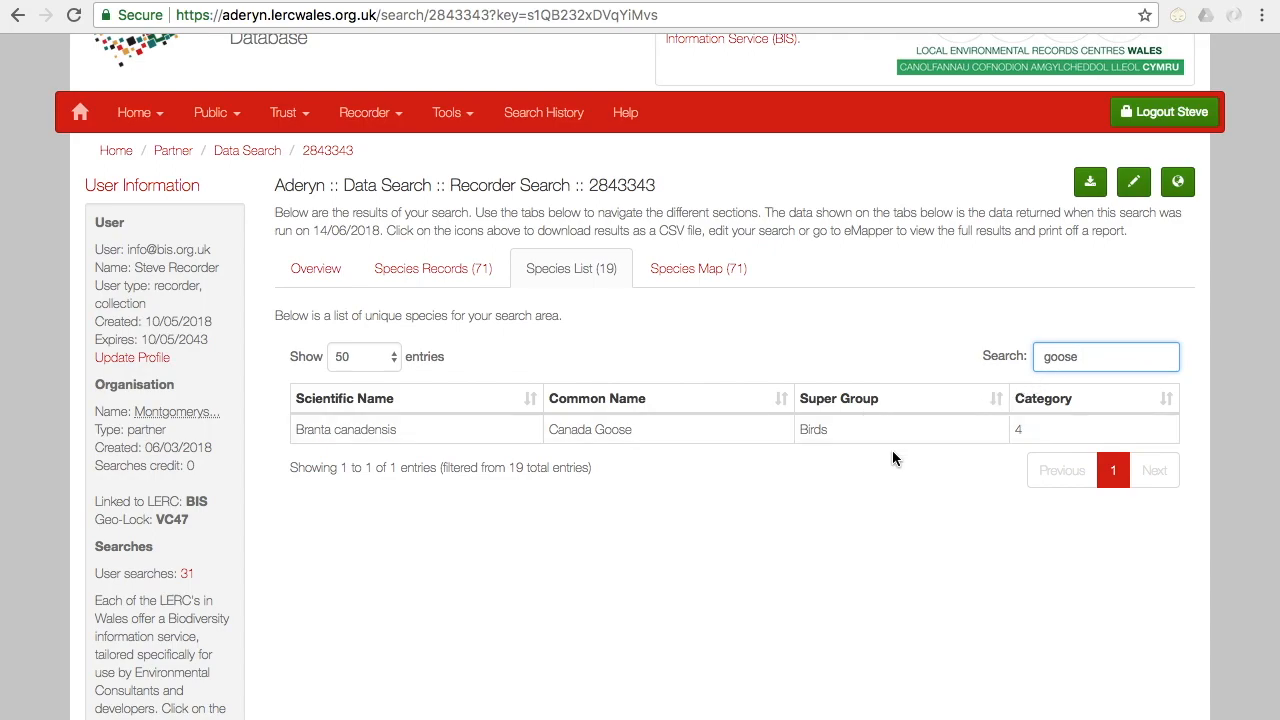
Step: Show the individual species records and activate their search filter for entering a term
{"action": "left_click", "coordinate": [423, 268]}
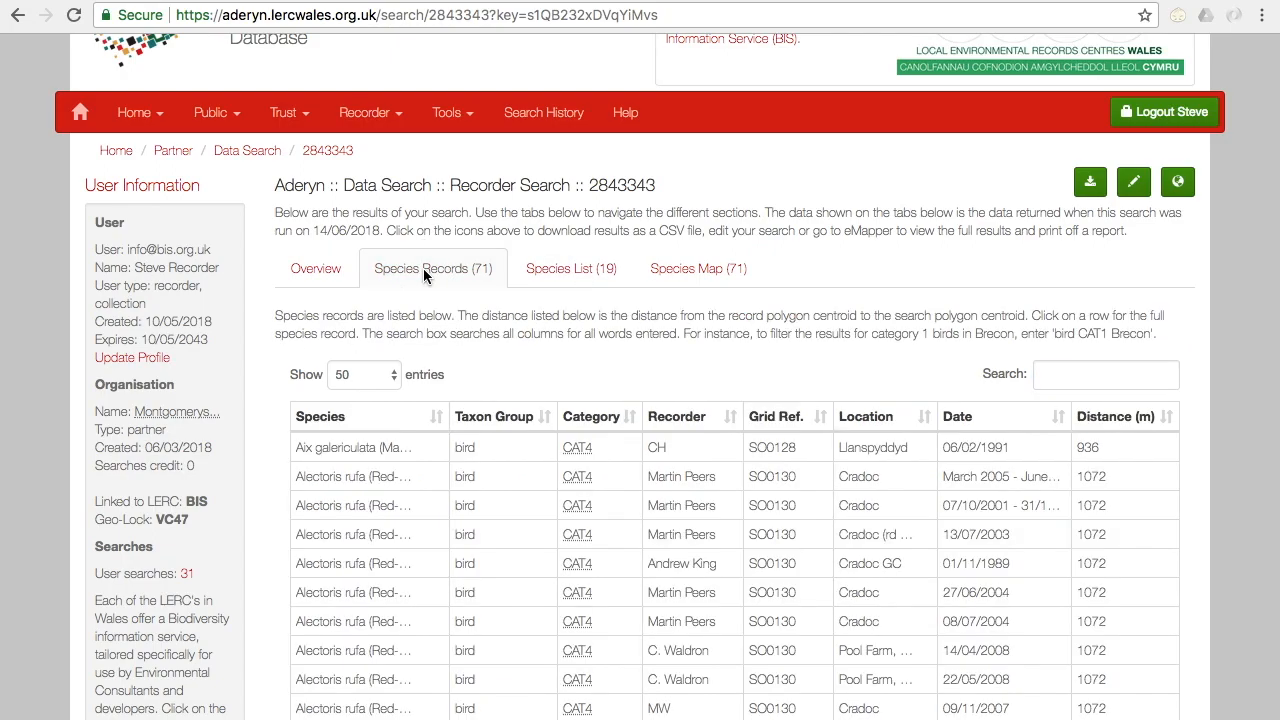
{"action": "left_click", "coordinate": [1089, 377]}
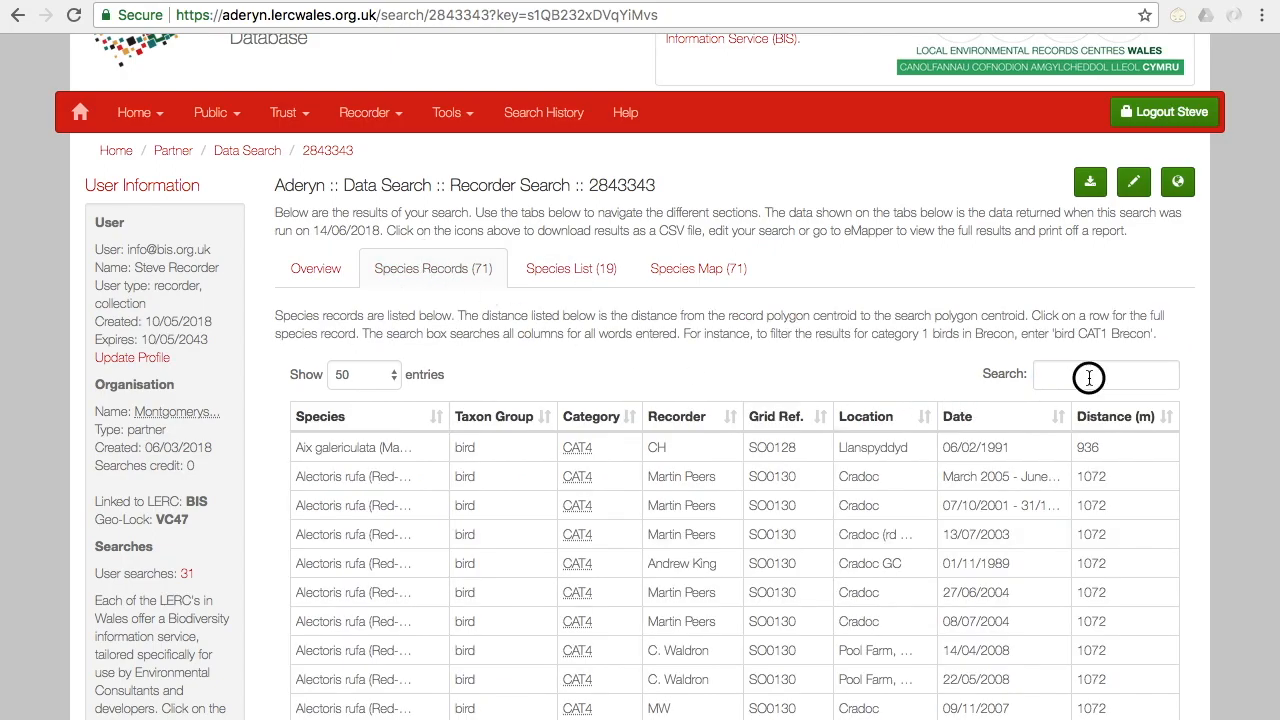